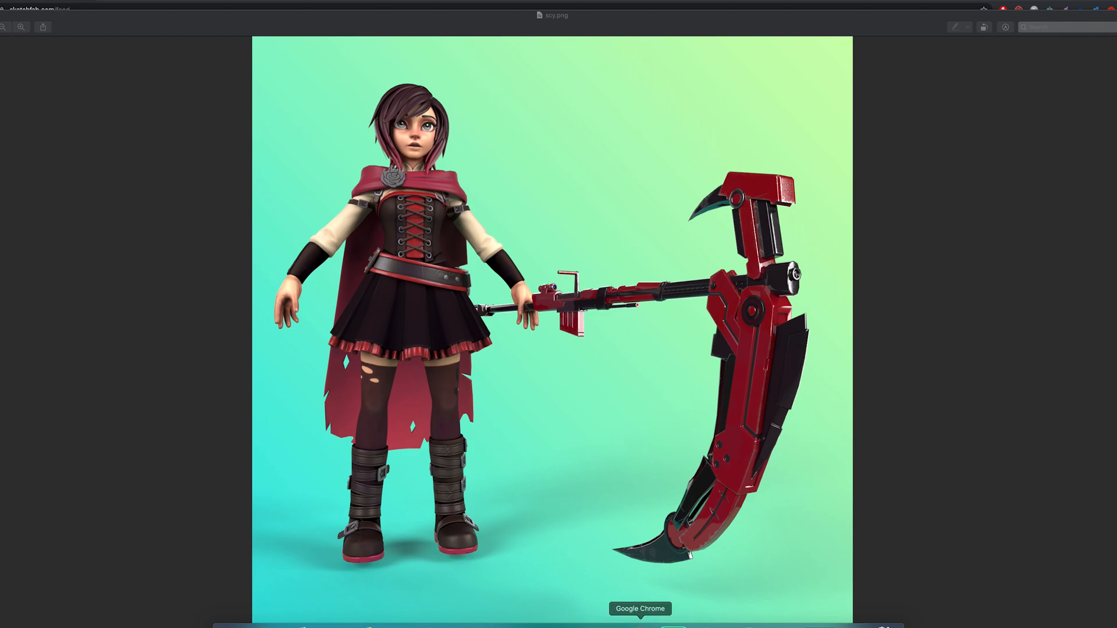
- Switch to Google Chrome and browse the models and collections in the Sketchfab newsfeed
click(640, 625)
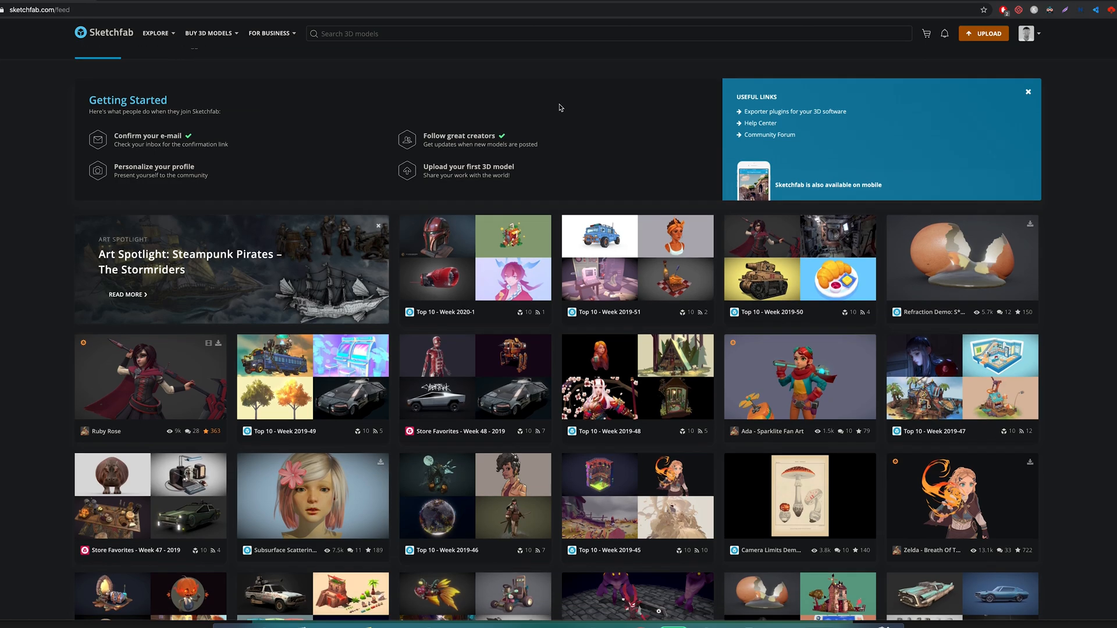
scroll(558, 107, down, 3)
scroll(549, 106, down, 6)
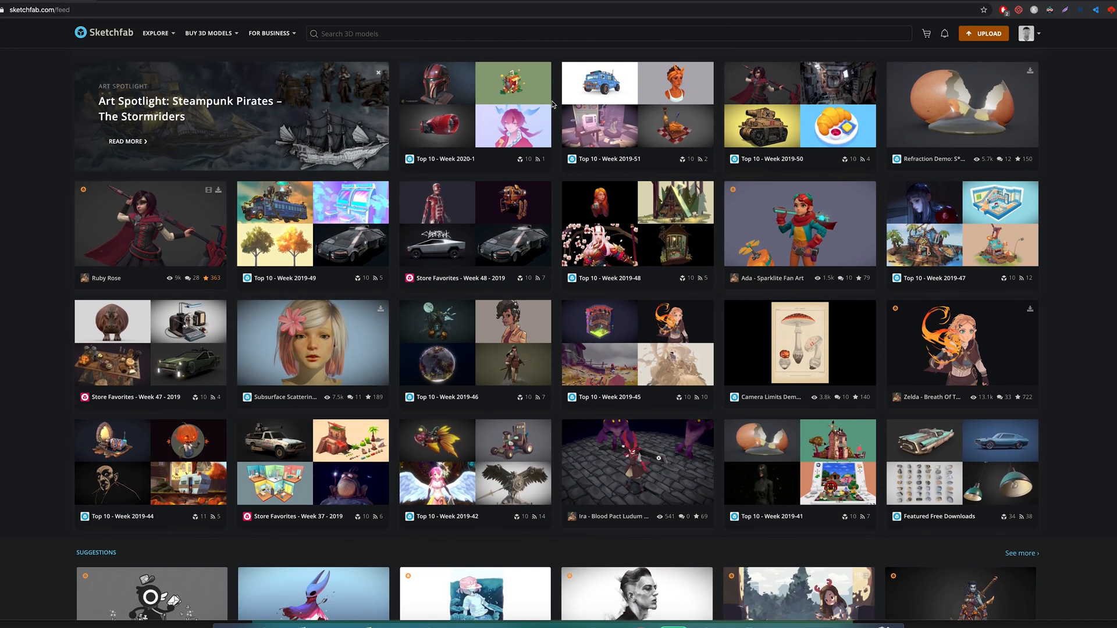
scroll(553, 105, down, 6)
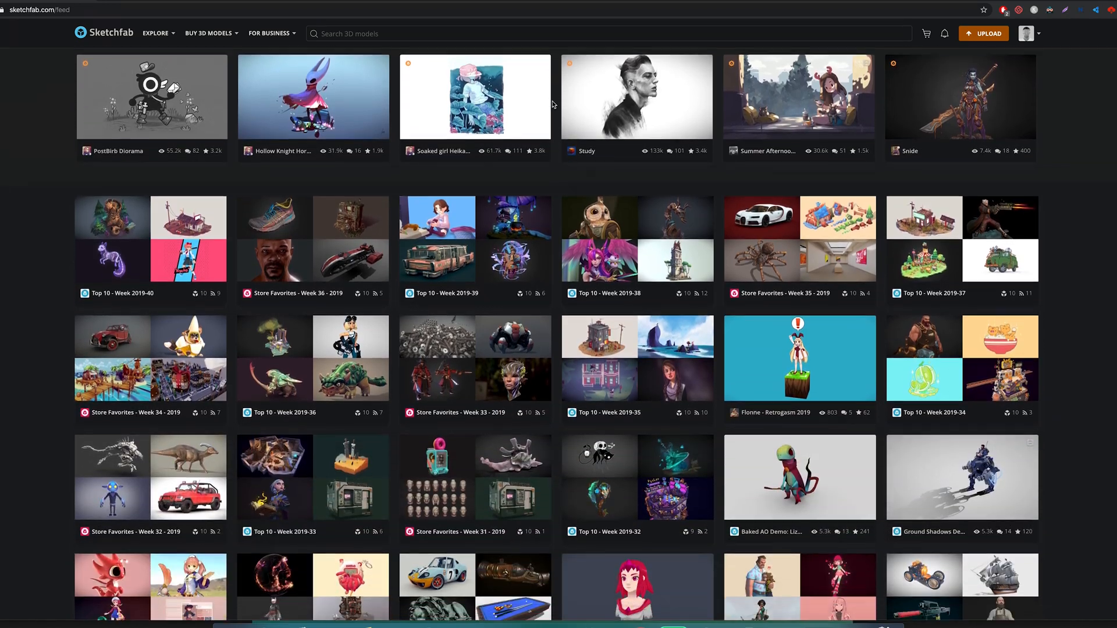
scroll(554, 105, down, 5)
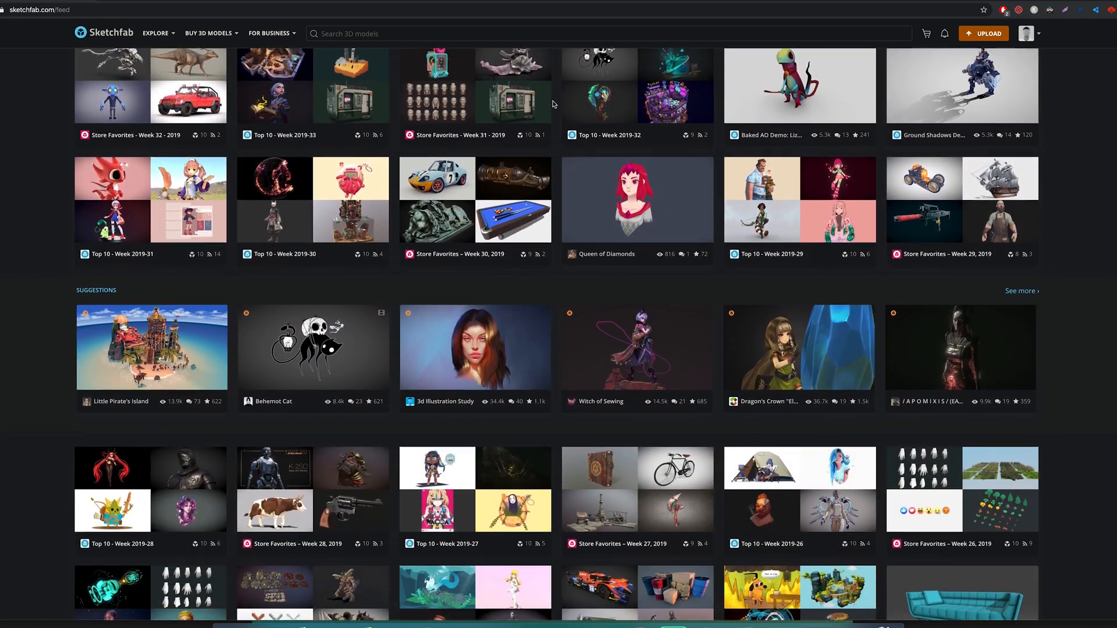
scroll(553, 105, down, 4)
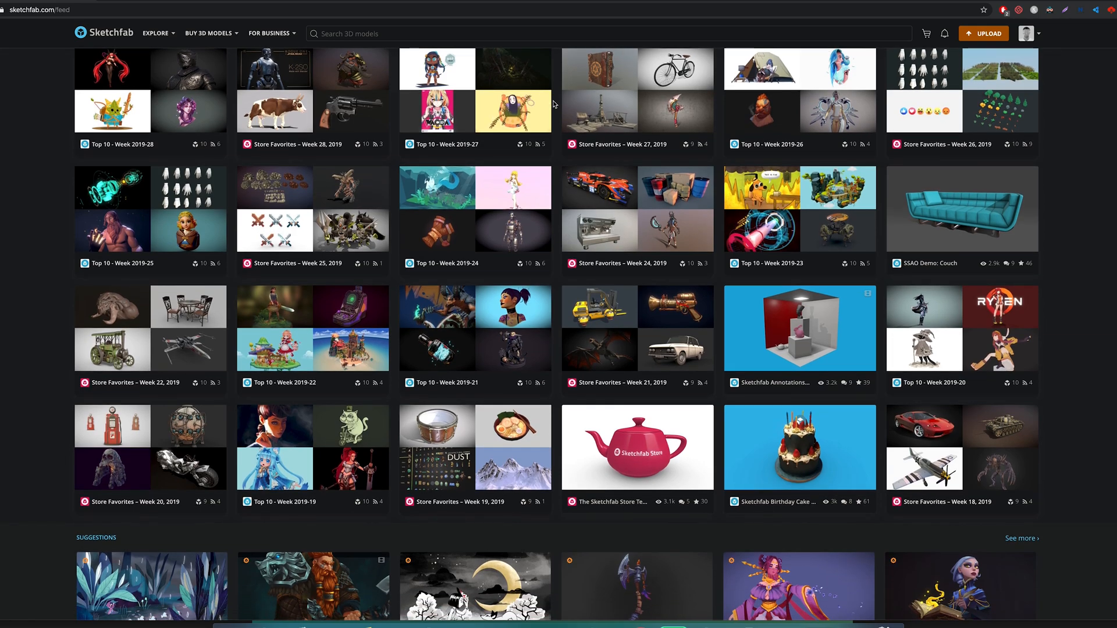
scroll(554, 104, up, 5)
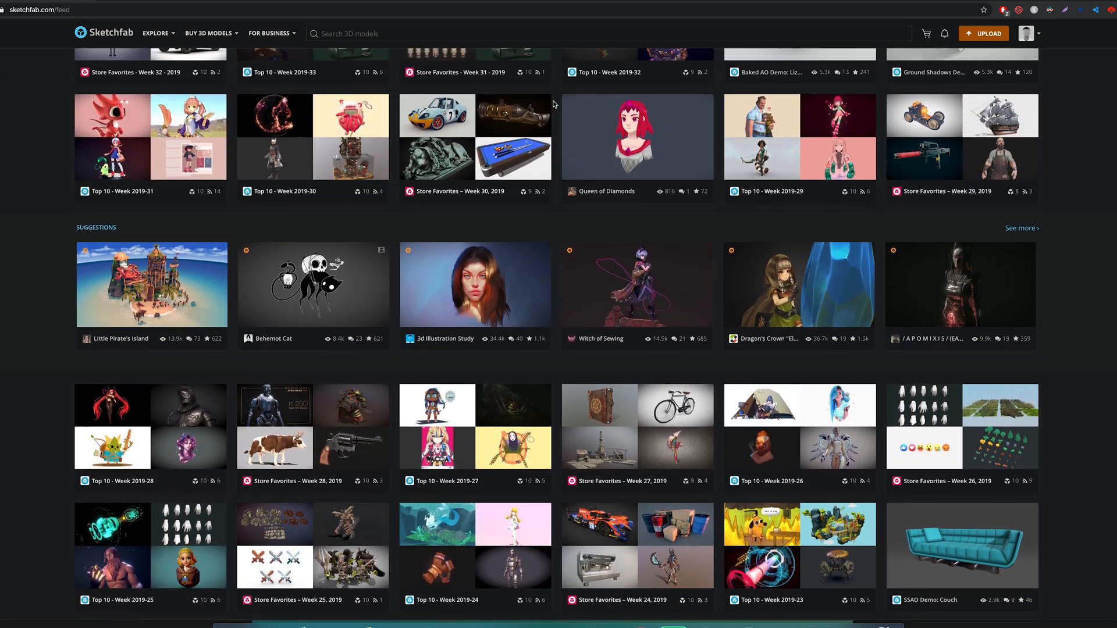
scroll(553, 104, up, 9)
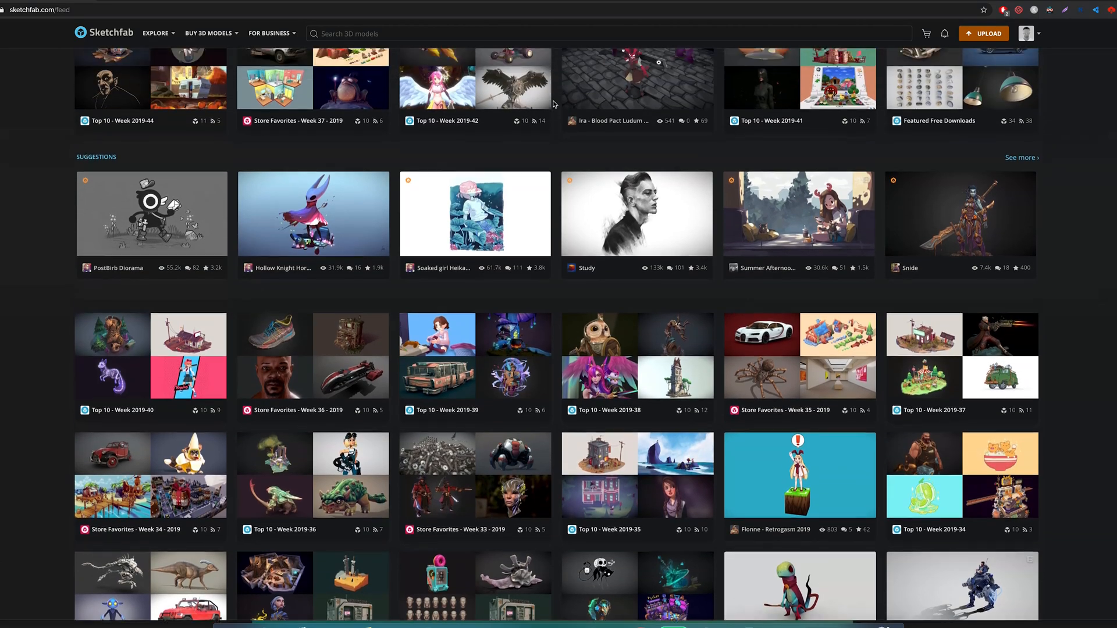
scroll(553, 105, up, 10)
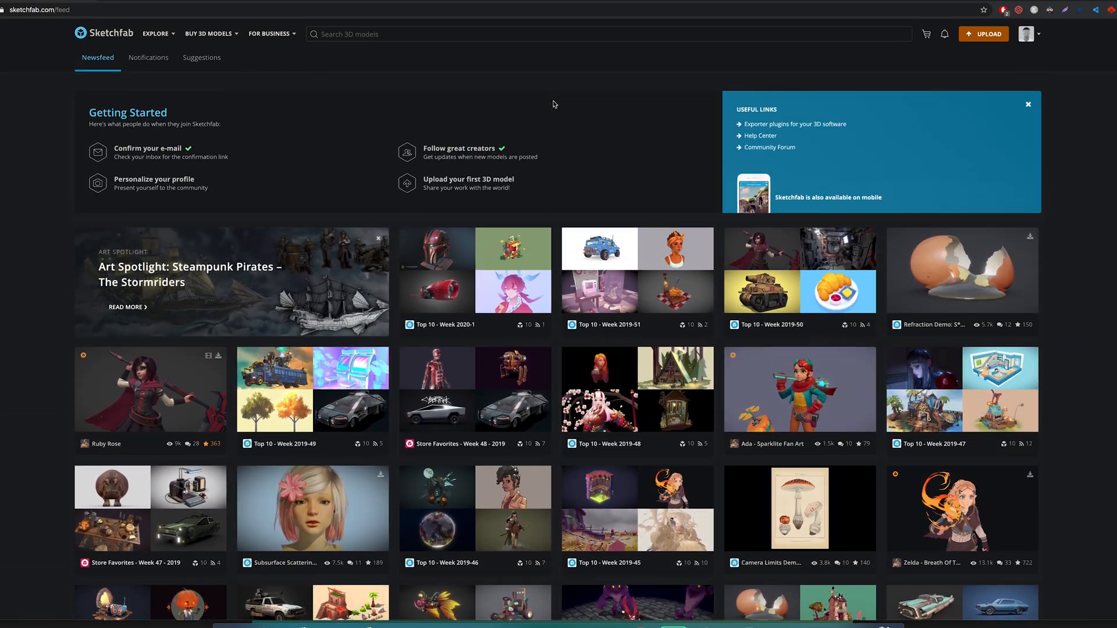
- Open the Ruby Rose model from the Top 10 - Week 2019-50 collection and view the full figure from several angles
click(765, 253)
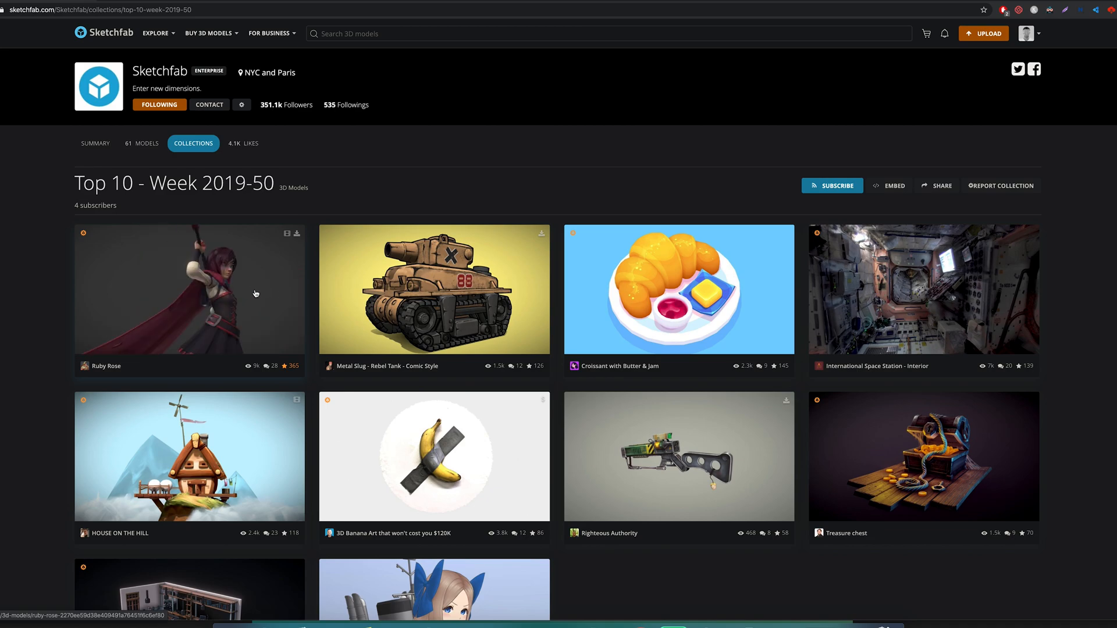
click(197, 300)
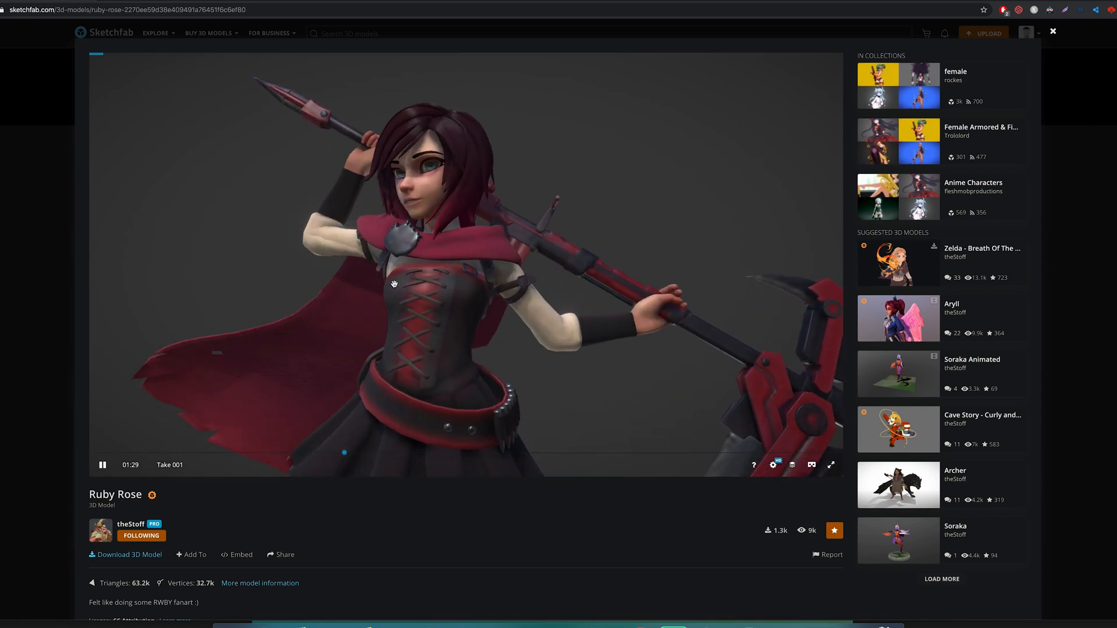
drag(394, 284, 447, 284)
mouse_move(596, 222)
mouse_down()
mouse_move(581, 237)
mouse_move(588, 201)
mouse_move(616, 242)
mouse_move(633, 236)
mouse_move(607, 225)
mouse_up()
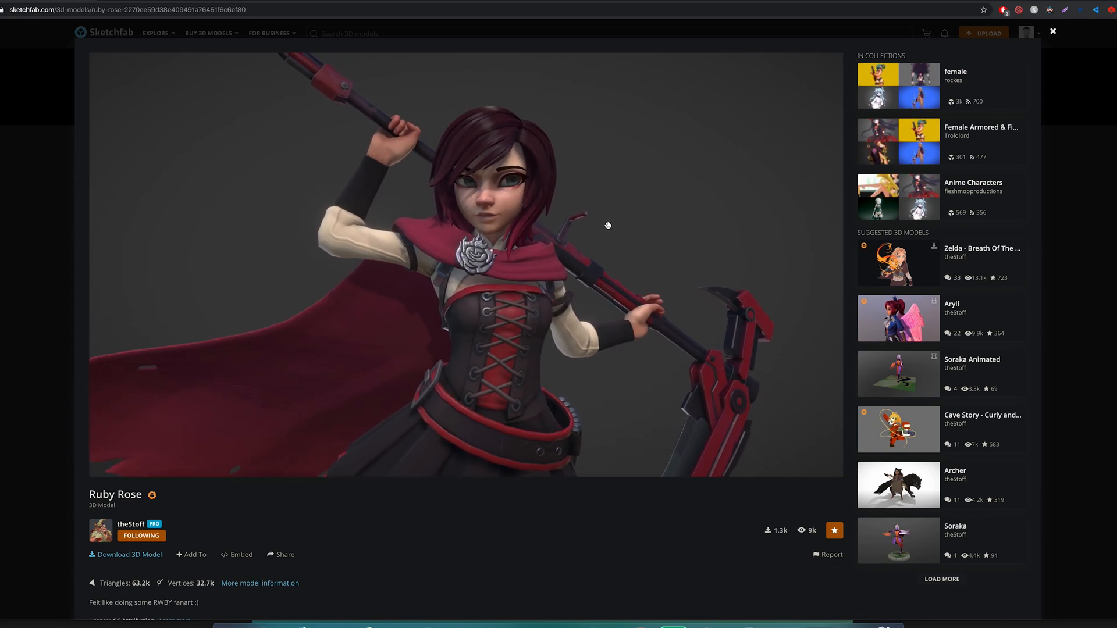
scroll(608, 225, down, 5)
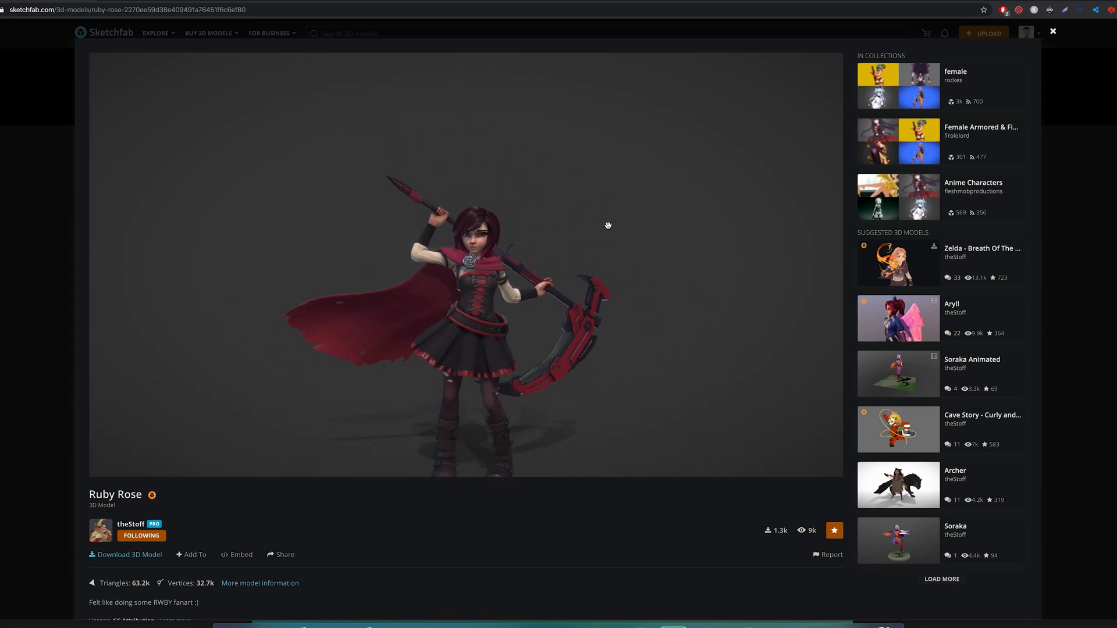
drag(586, 307, 516, 297)
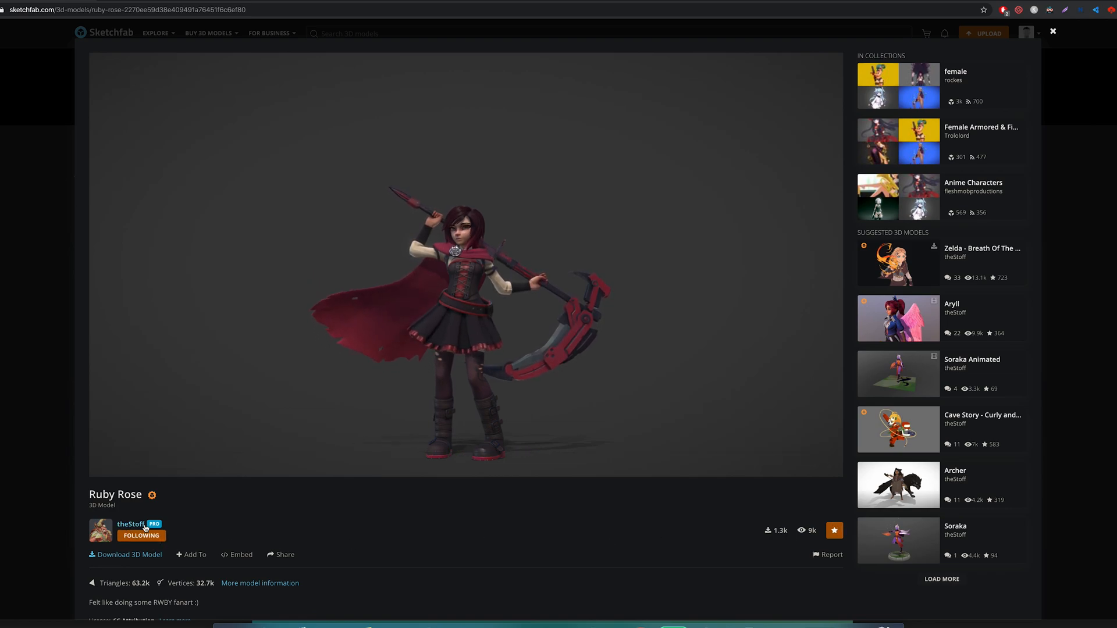
- Check the Ruby Rose model's download options, including the original fbx format, and close them
scroll(466, 524, down, 3)
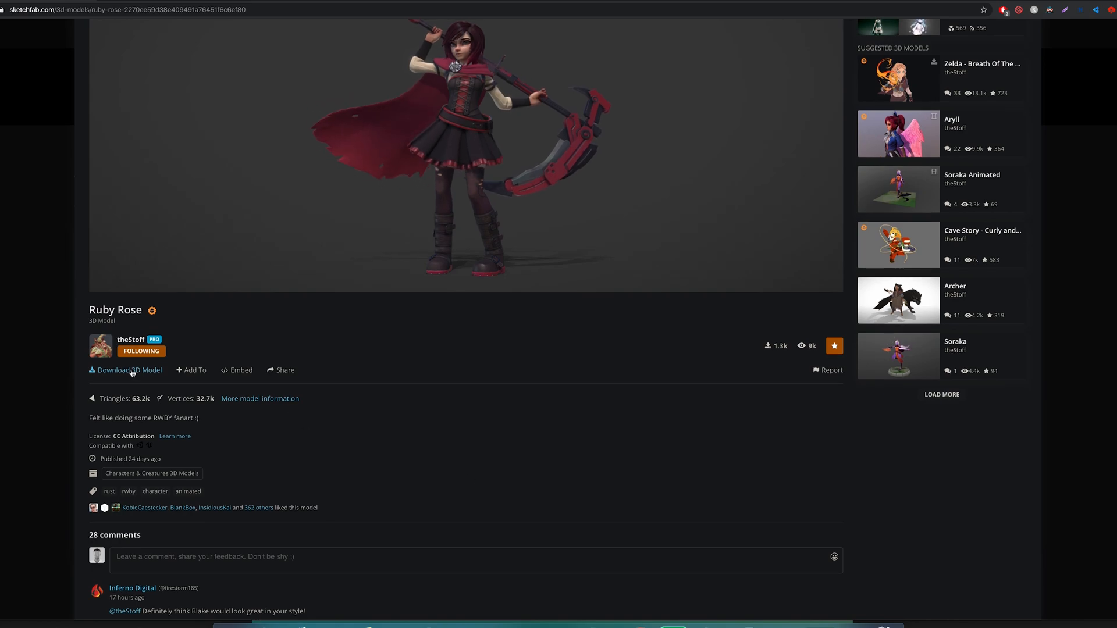
click(132, 372)
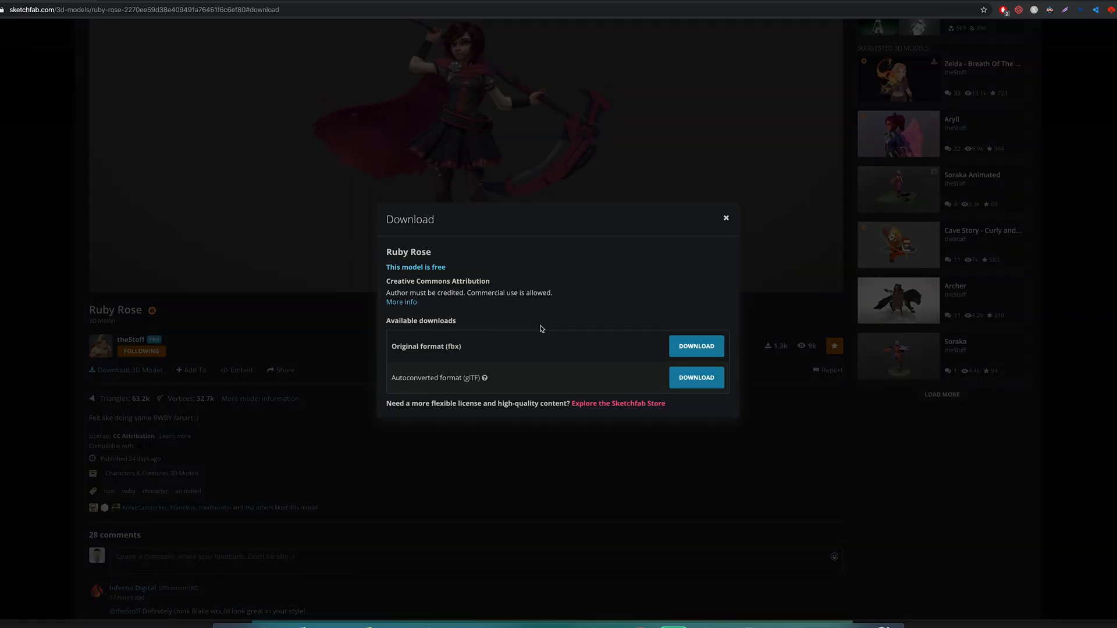
double_click(454, 347)
click(726, 220)
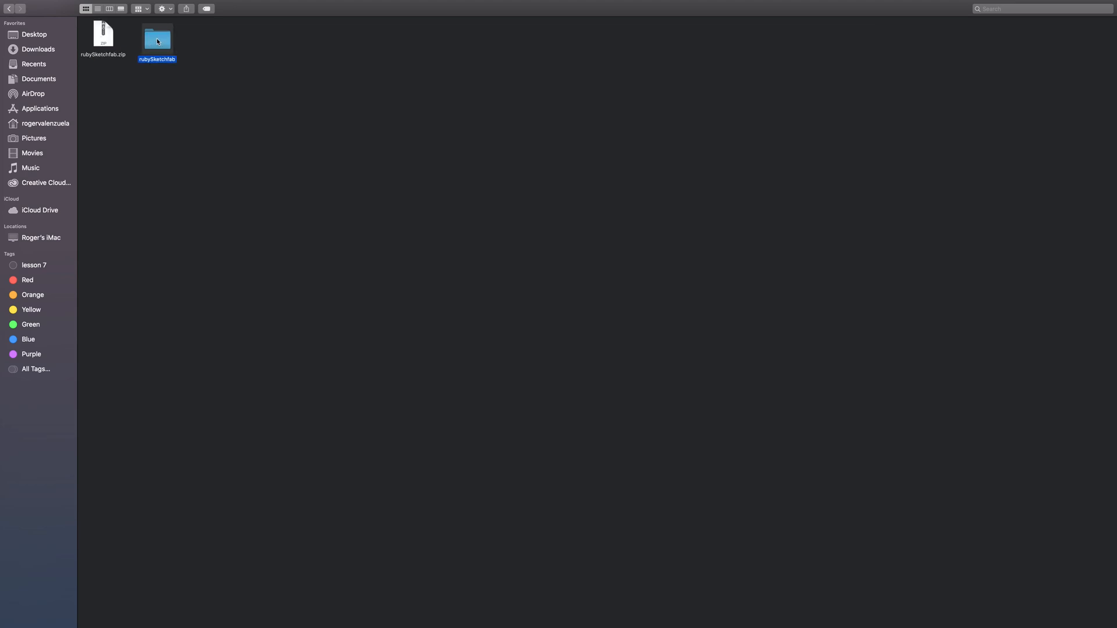
- Open the rubySketchfab folder in Finder and preview the crescentRose_diff.tga and ruby_diff.tga textures
double_click(157, 40)
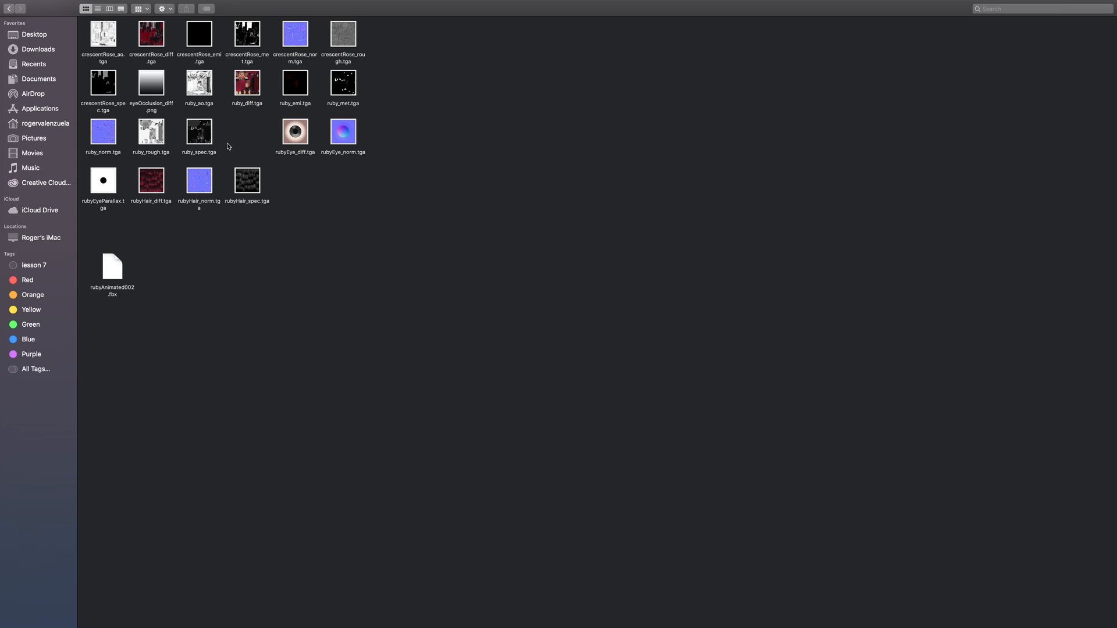
click(153, 34)
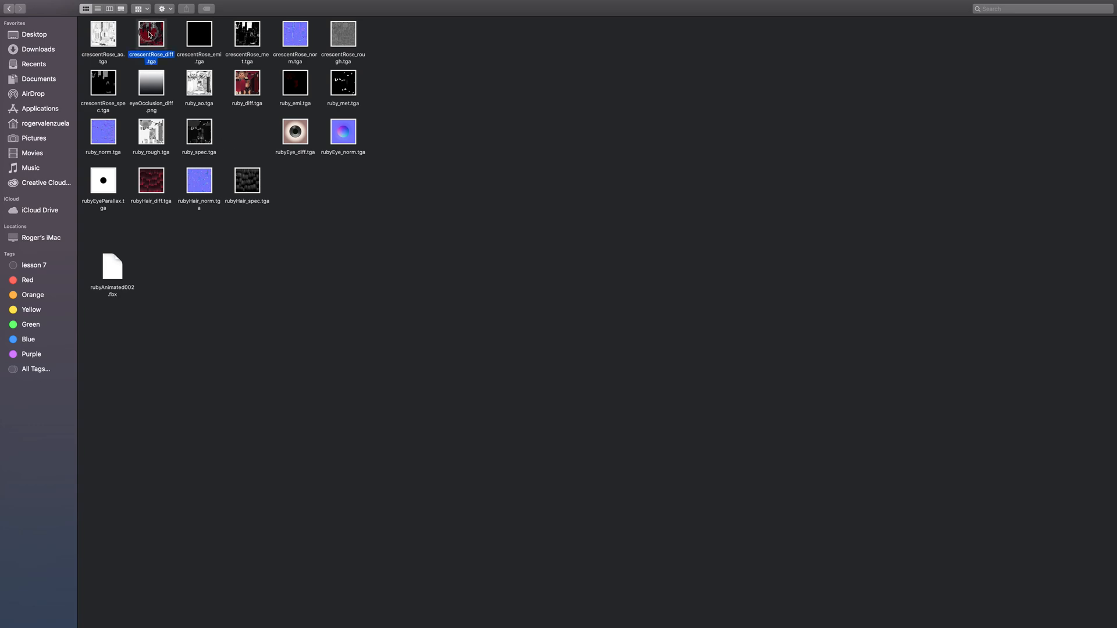
key(space)
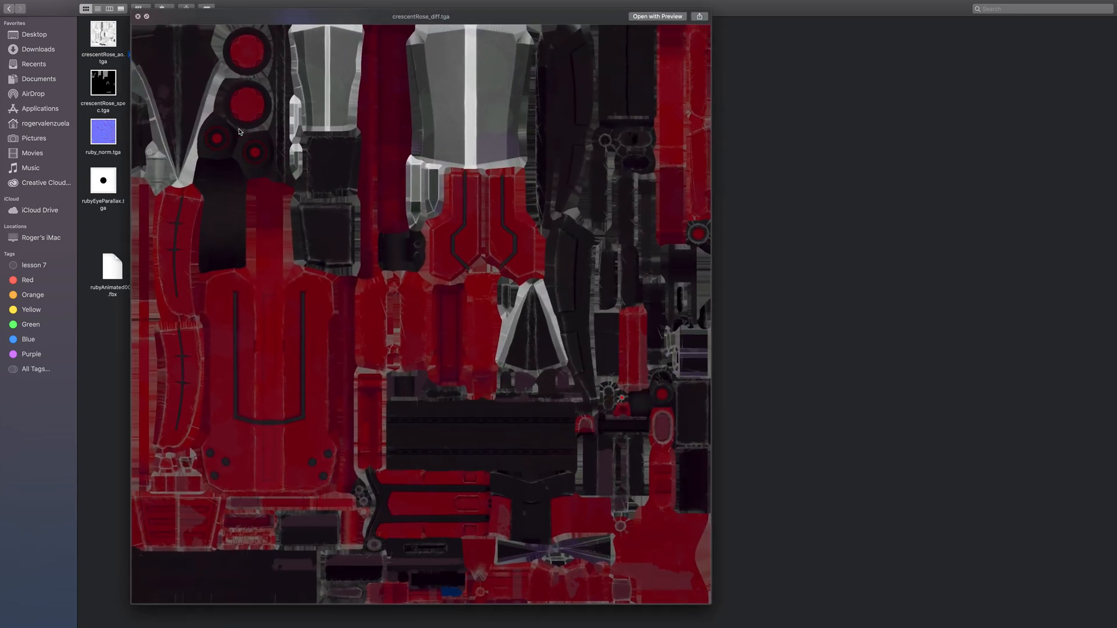
key(space)
click(251, 99)
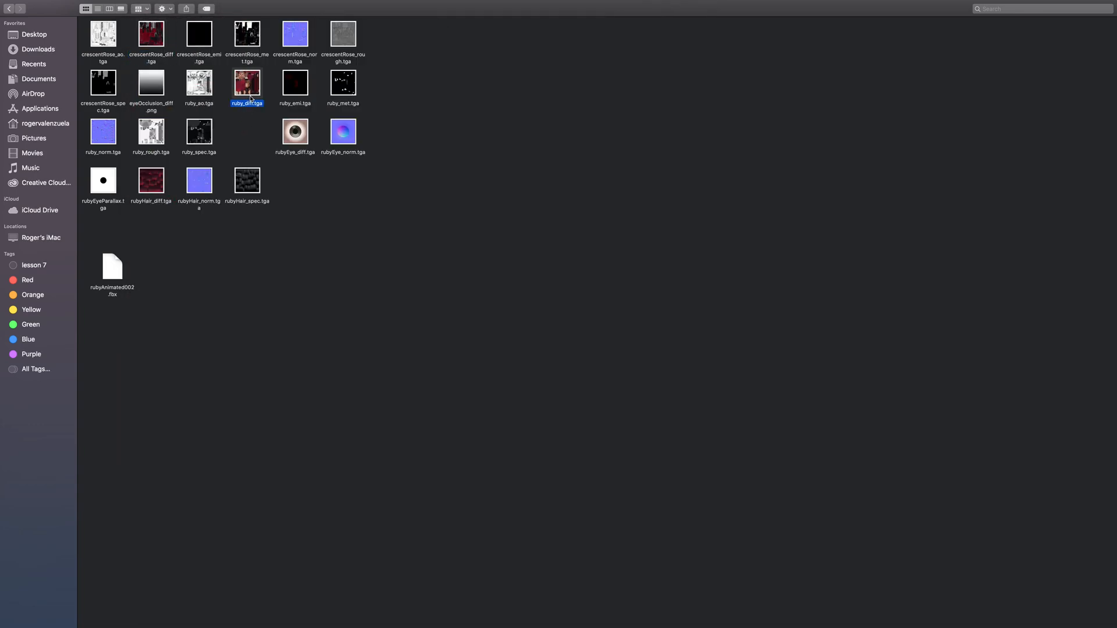
key(space)
key(space)
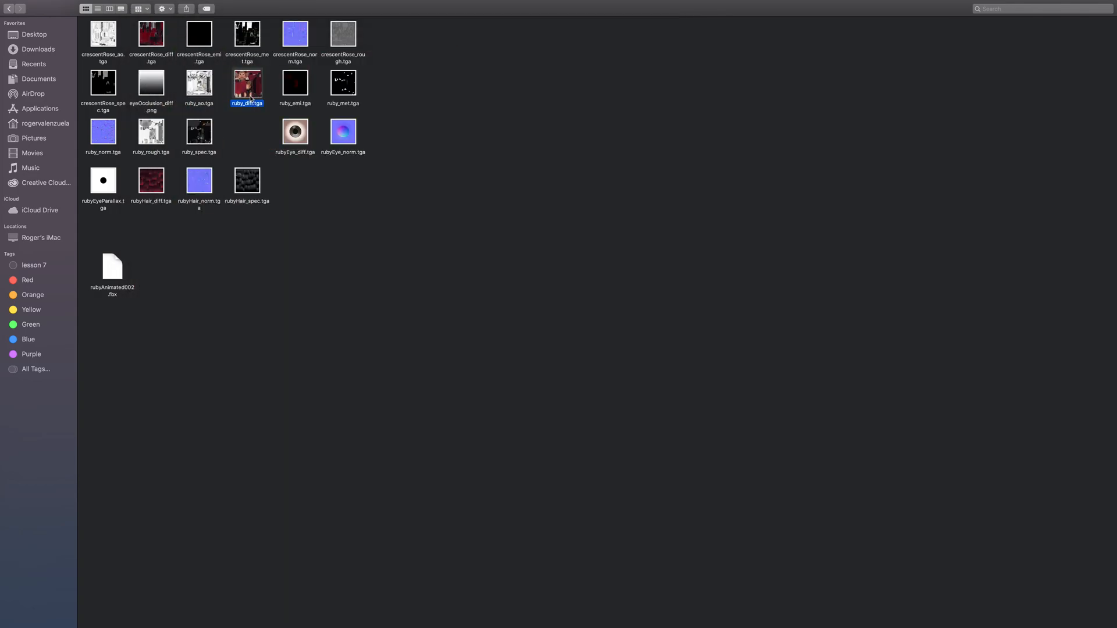
- Preview the rubyHair_diff.tga and rubyEye_diff.tga textures, and select the rubyAnimated002.fbx model file
click(155, 180)
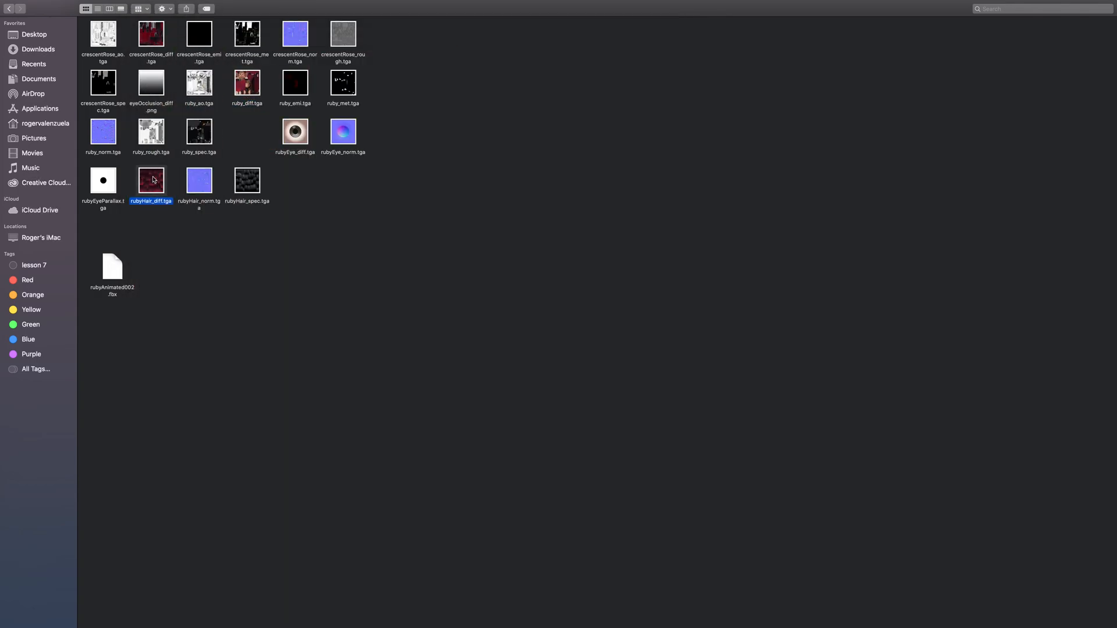
key(space)
key(space)
click(294, 141)
key(space)
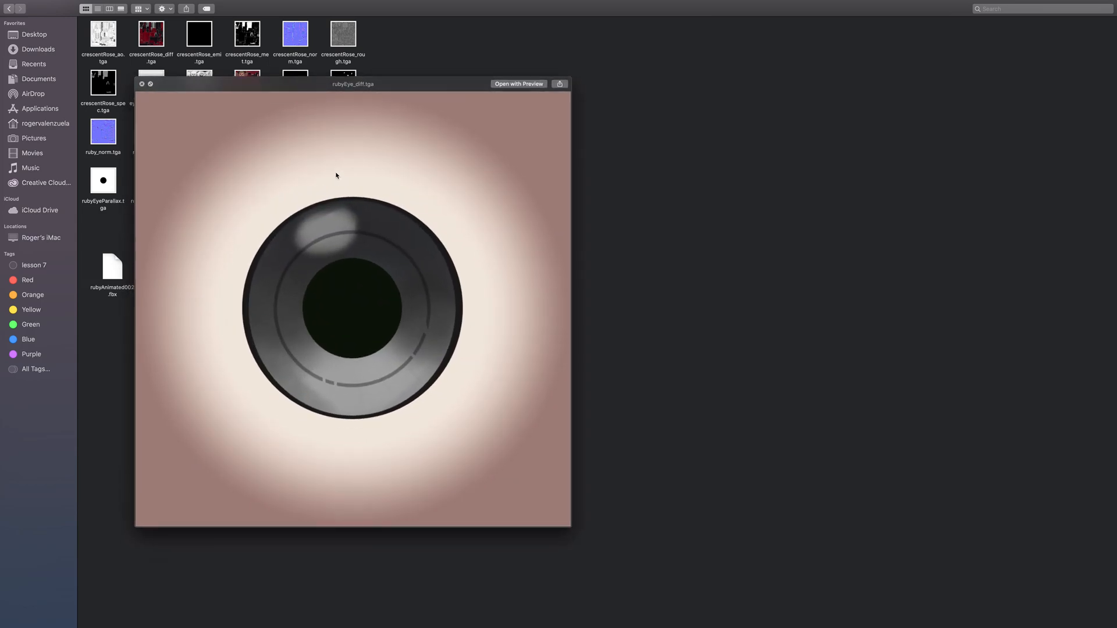
key(space)
click(289, 196)
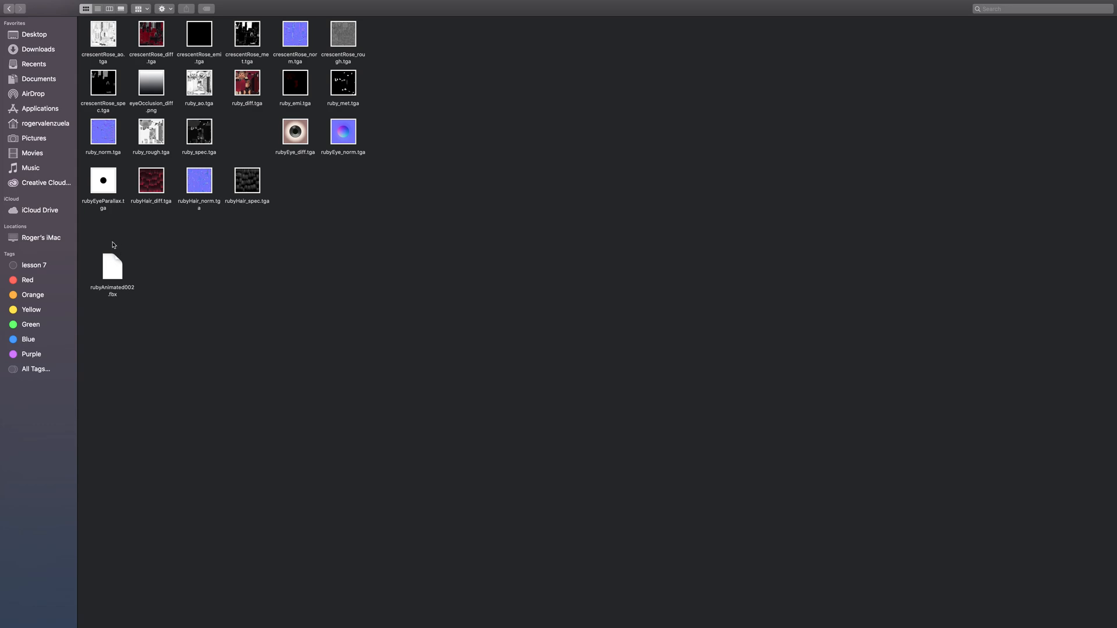
click(114, 274)
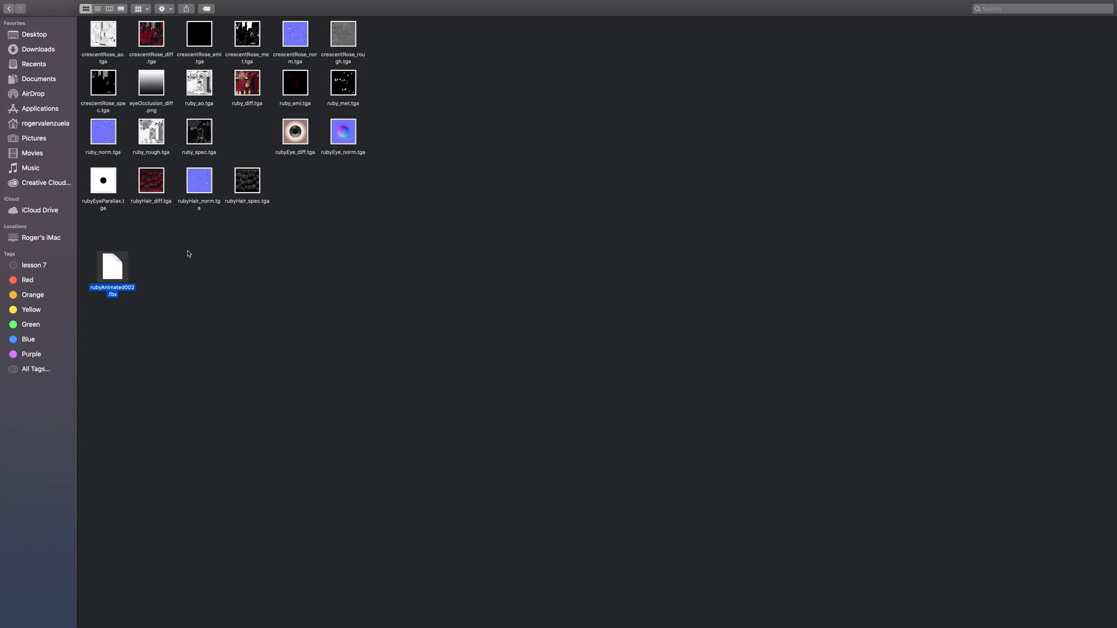
- Go back to the parent folders and open the textures folder beside source
click(8, 9)
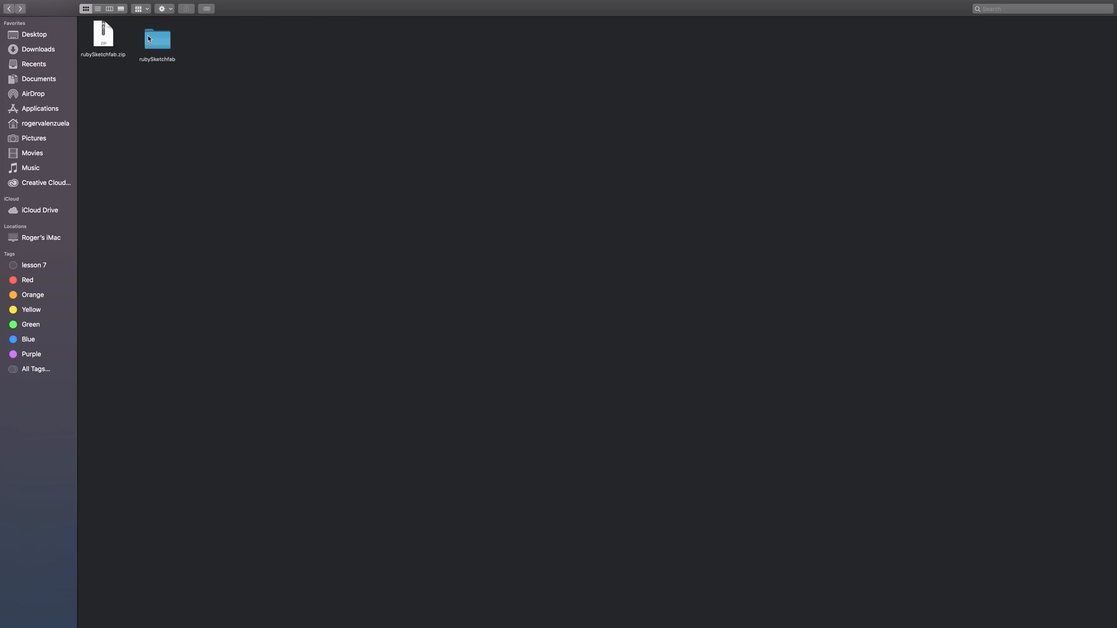
click(9, 10)
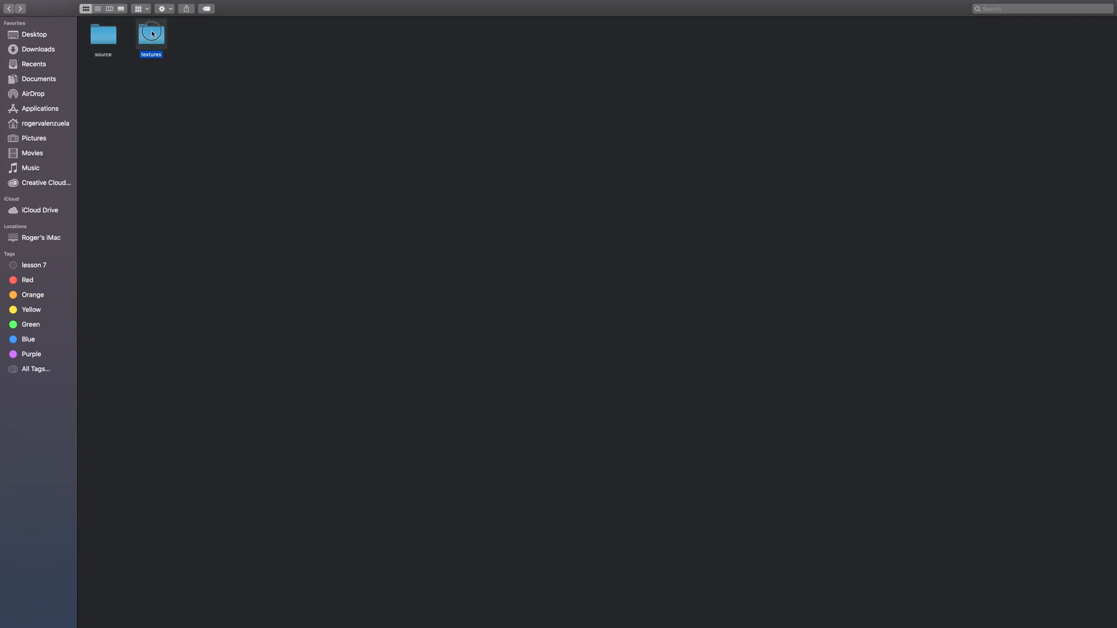
double_click(152, 34)
drag(366, 176, 81, 19)
click(189, 179)
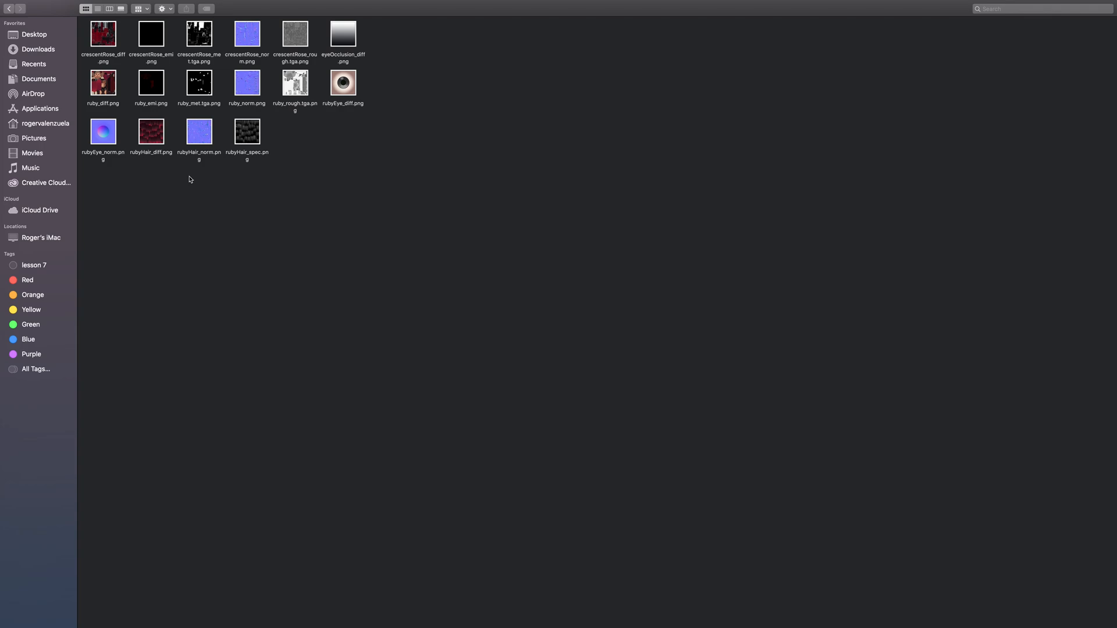
- Preview the diffuse PNG textures for the character, the crescentRose weapon and the hair
click(103, 83)
key(space)
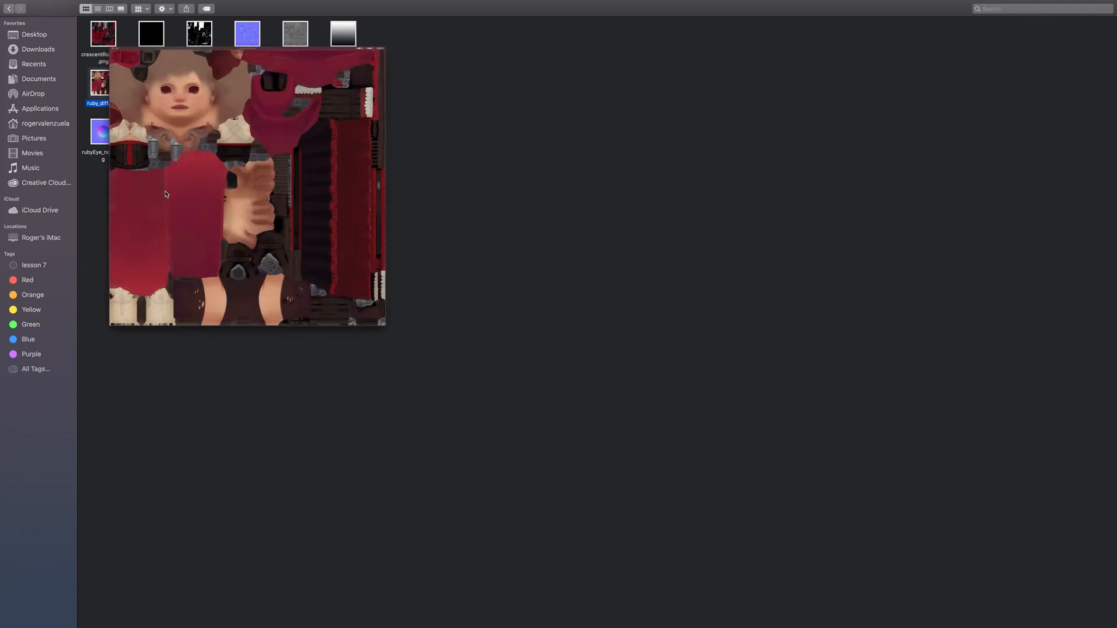
key(space)
click(111, 38)
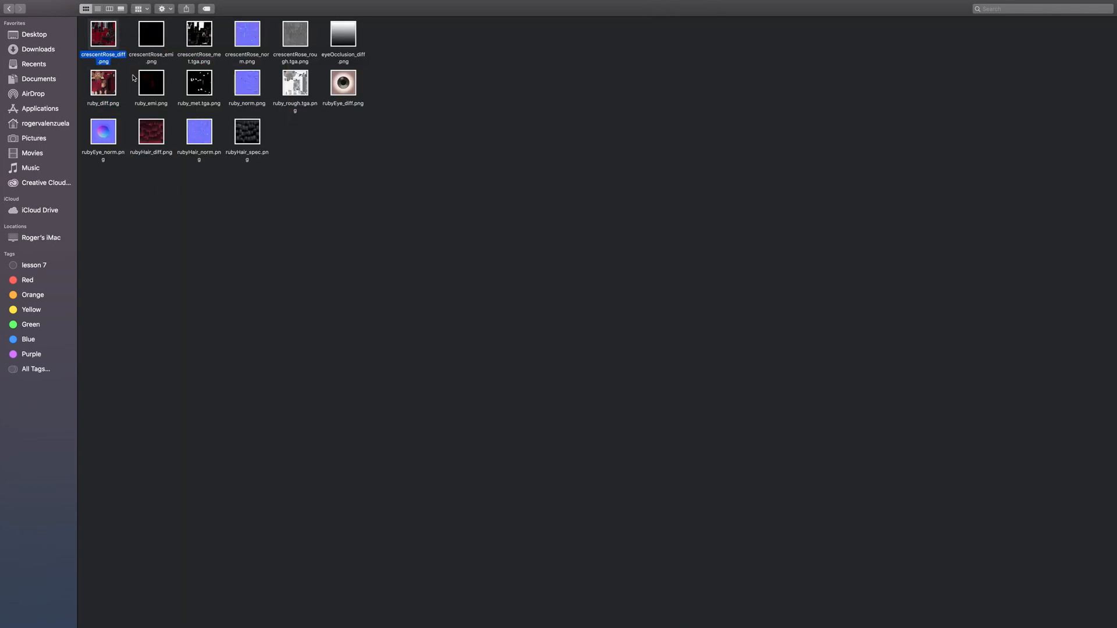
key(space)
key(space)
click(156, 127)
key(space)
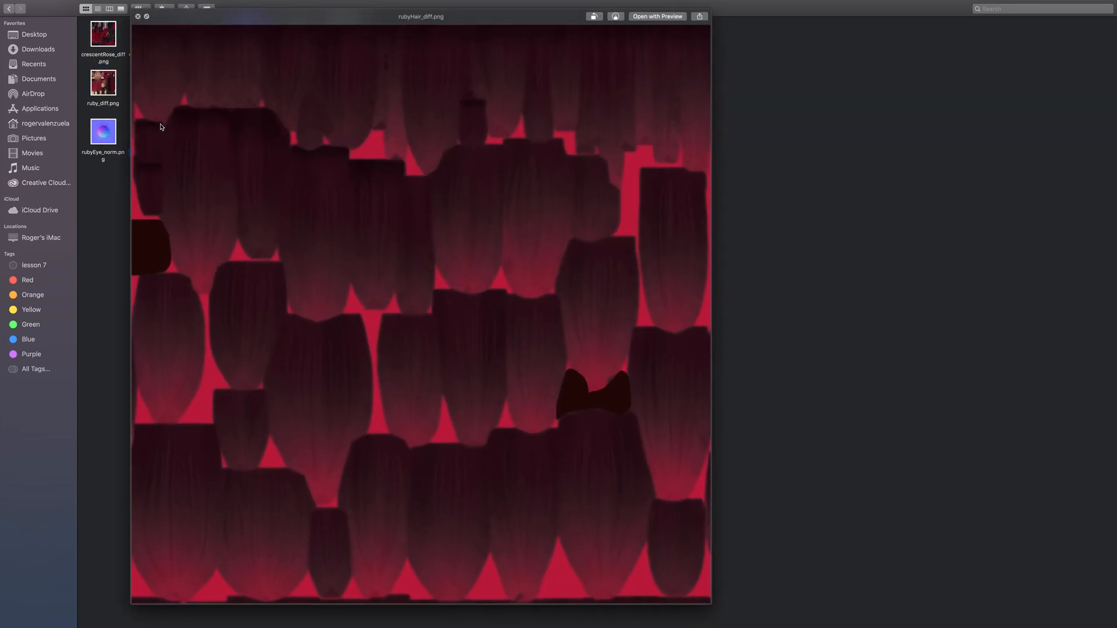
key(space)
- Preview the normal map PNGs rubyEye_norm, rubyHair_norm and ruby_norm
click(111, 131)
key(space)
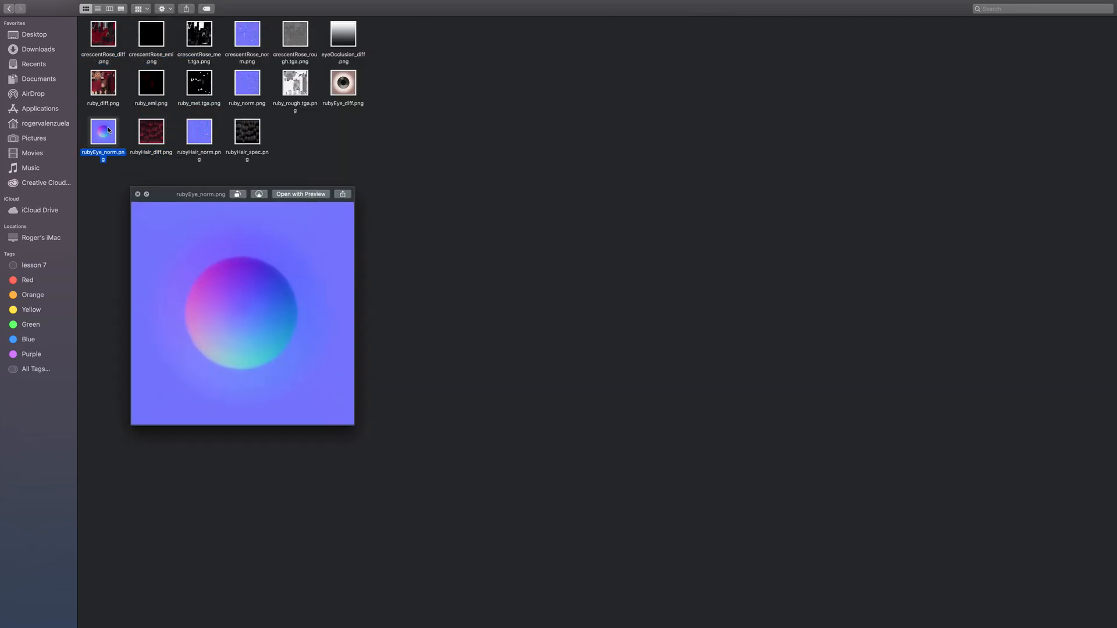
key(space)
click(210, 135)
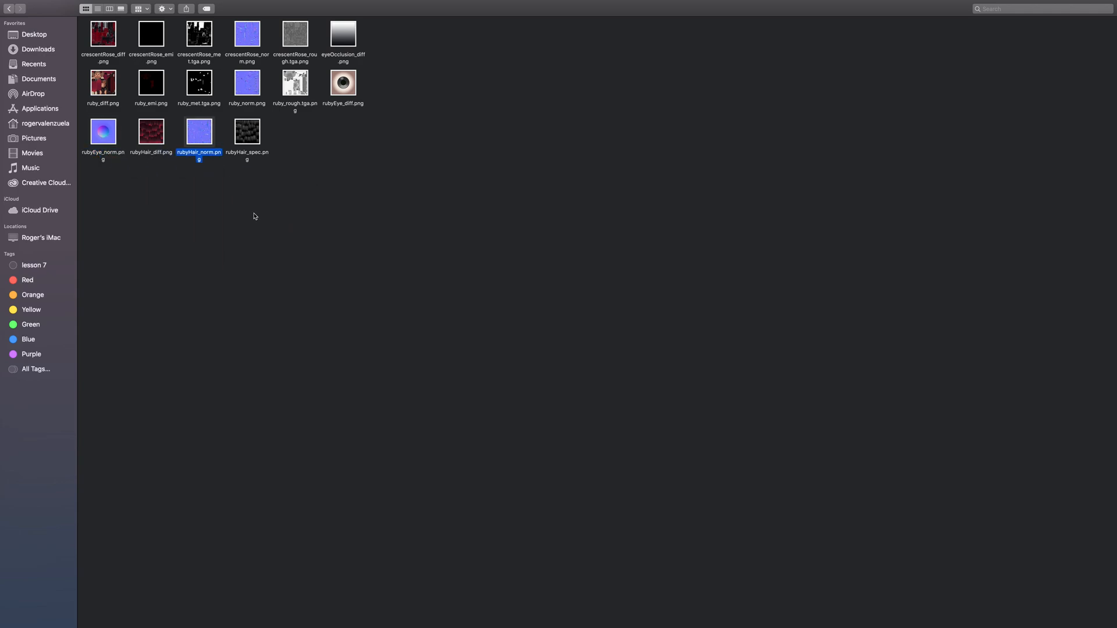
key(space)
key(space)
click(247, 75)
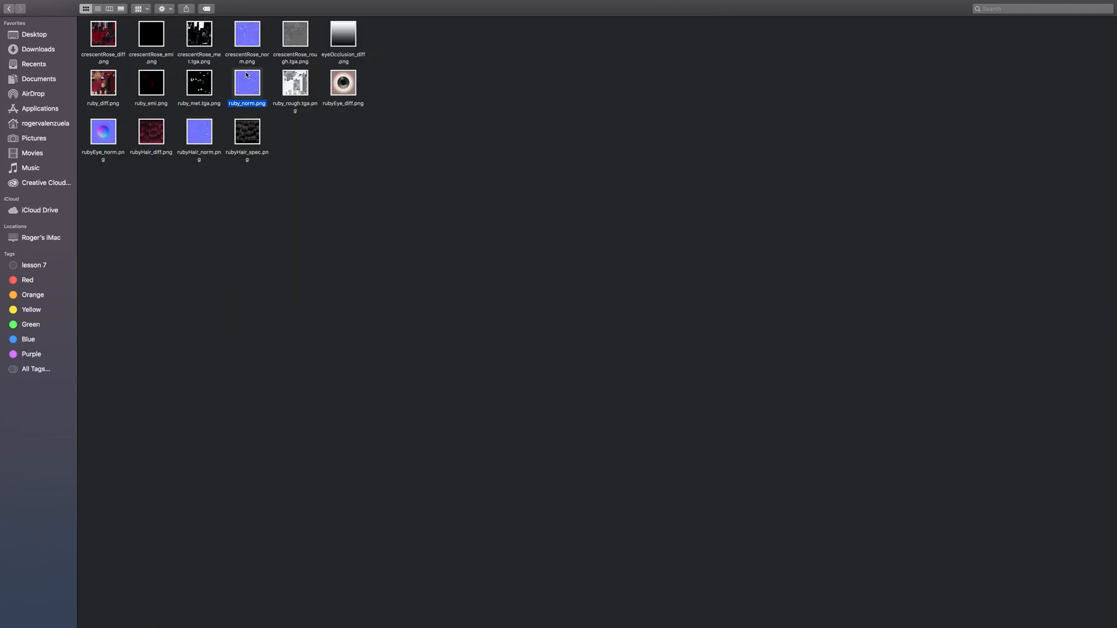
key(space)
key(space)
click(223, 74)
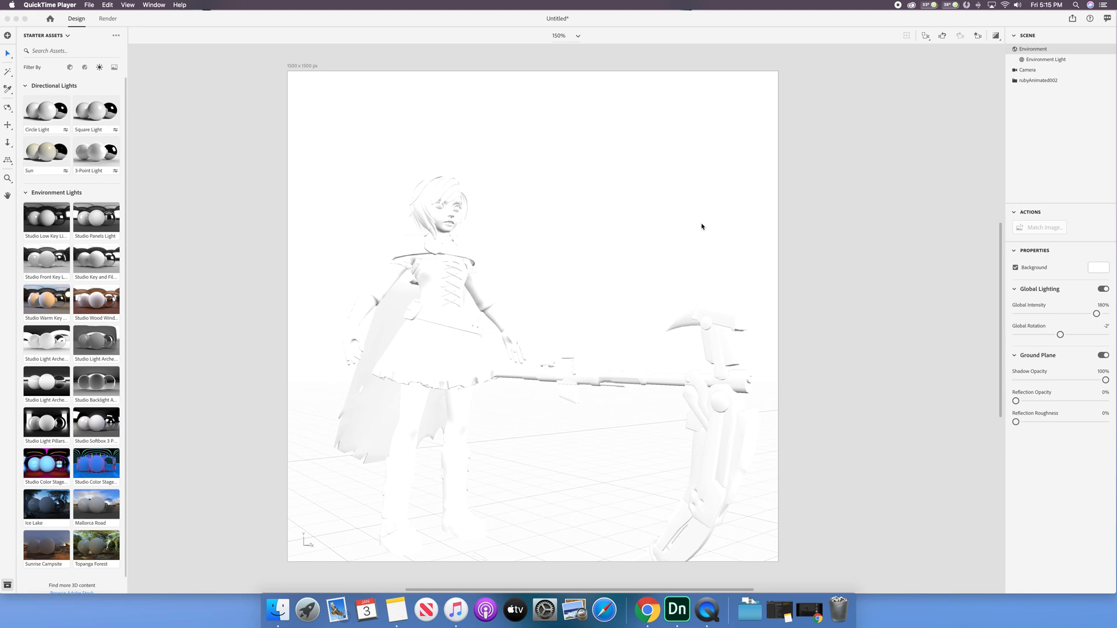
- Expand the rubyAnimated002 group in the scene and lock its Bip001_Root folder
middle_drag(702, 217, 659, 241)
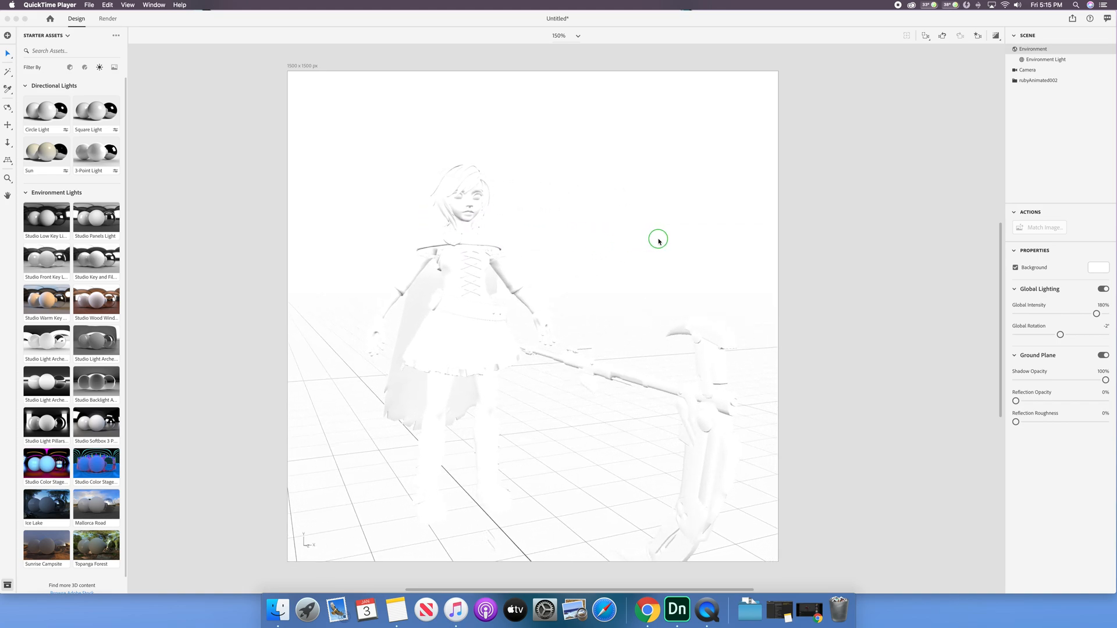
middle_drag(515, 245, 546, 273)
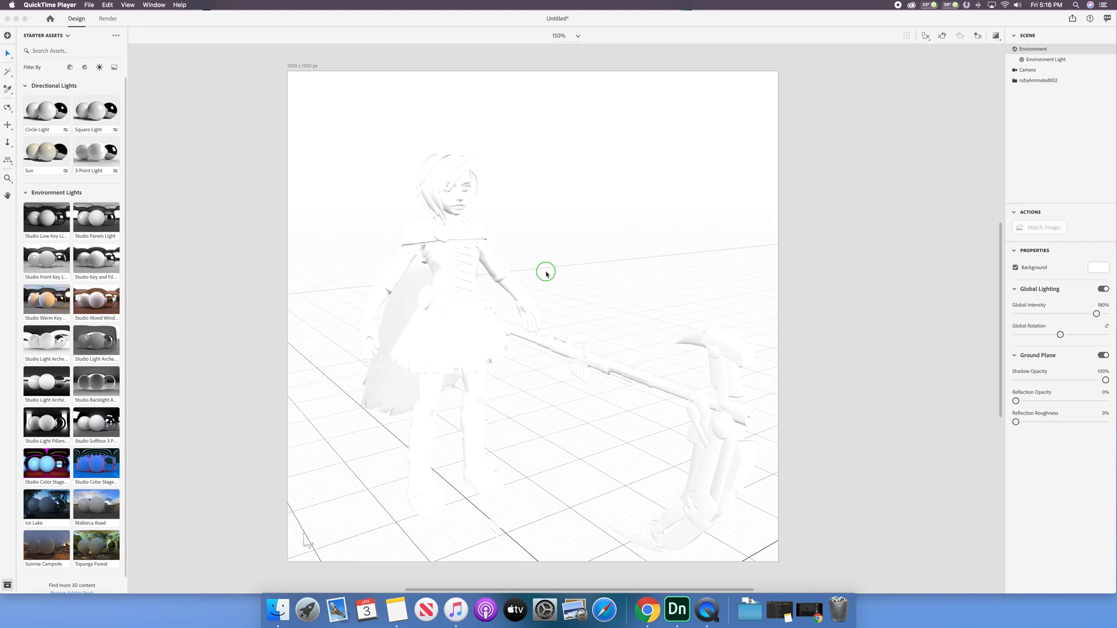
click(1014, 81)
click(1014, 81)
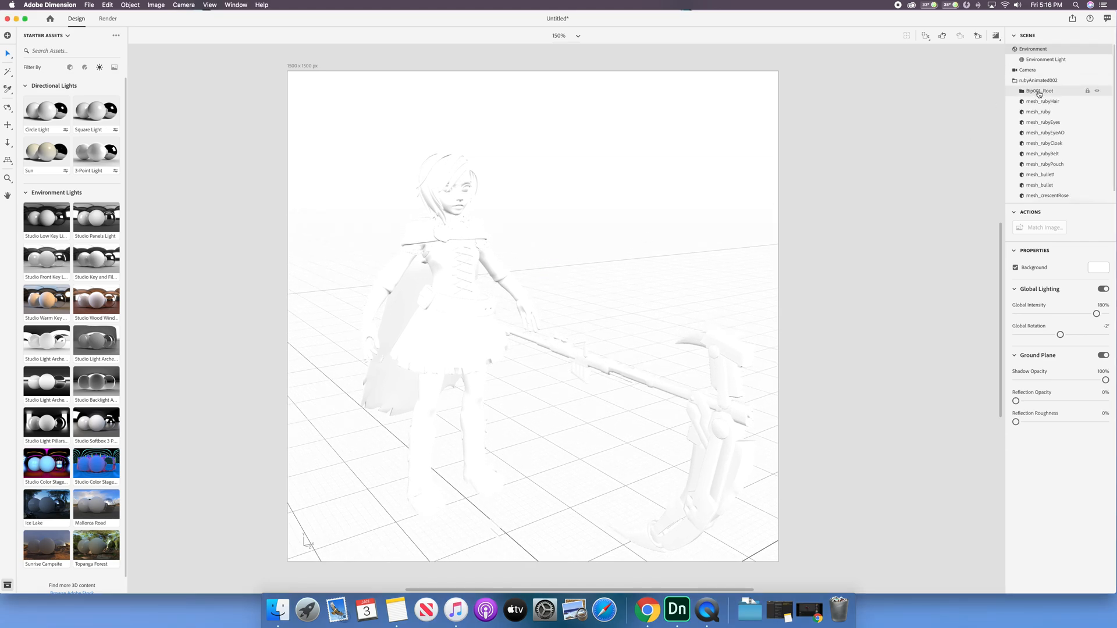
click(1096, 90)
click(1096, 90)
click(1087, 91)
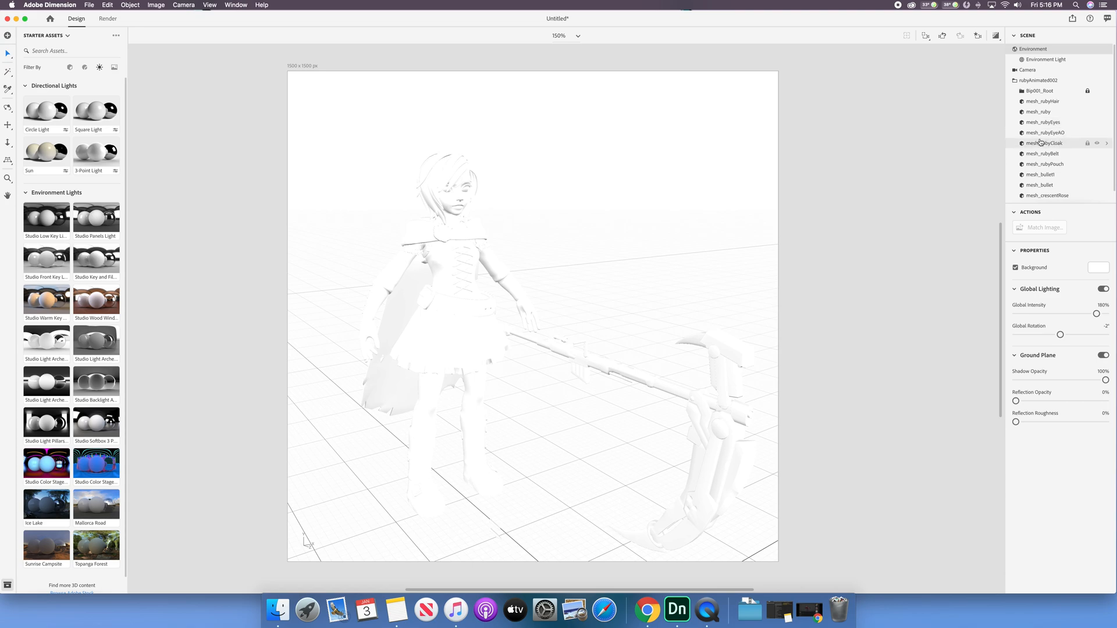
- Delete the two bullet meshes from the rubyAnimated002 group
scroll(1043, 150, down, 1)
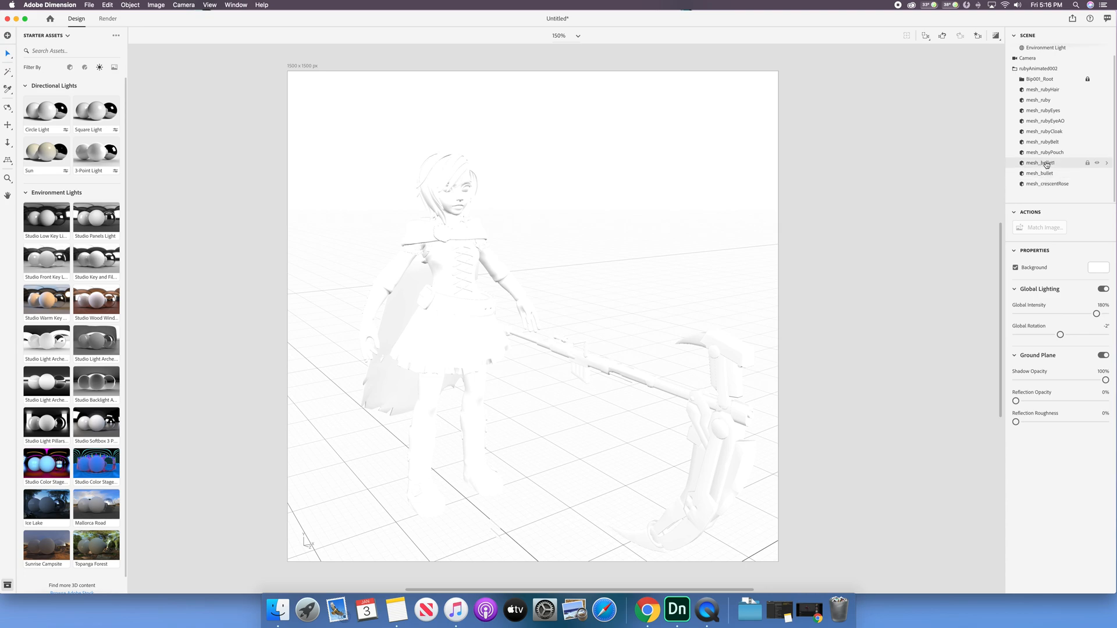
click(1044, 164)
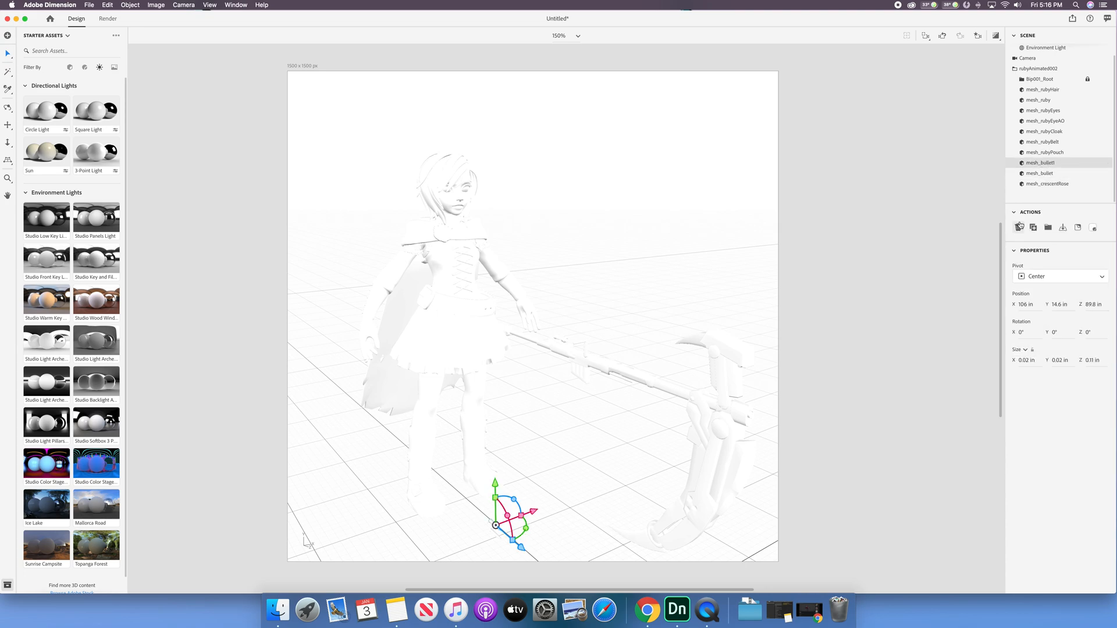
shift+click(1042, 174)
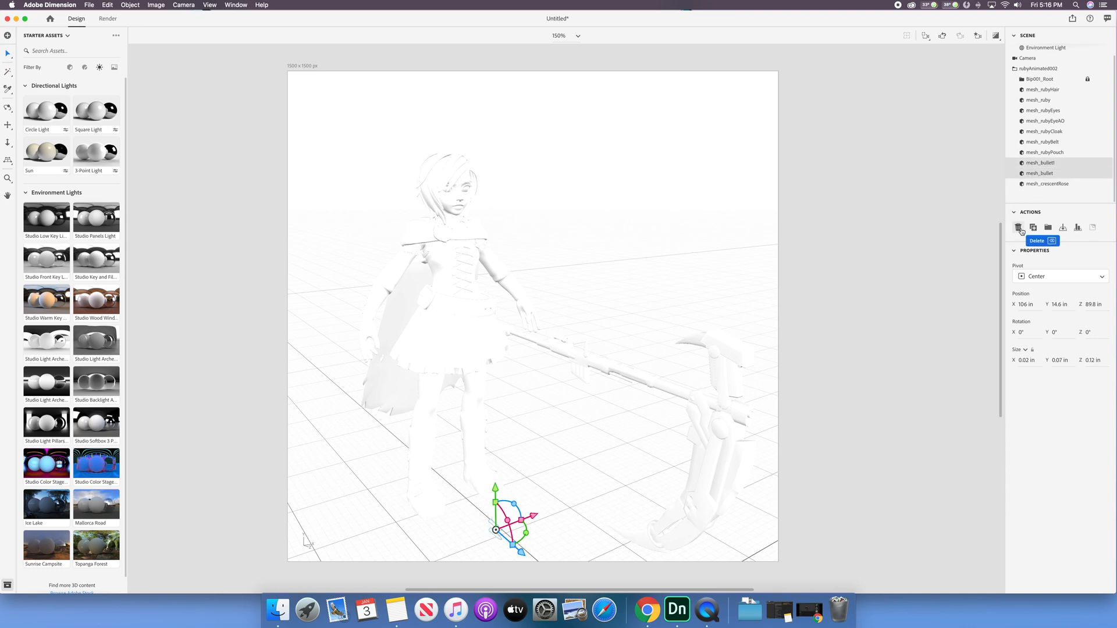
click(1020, 228)
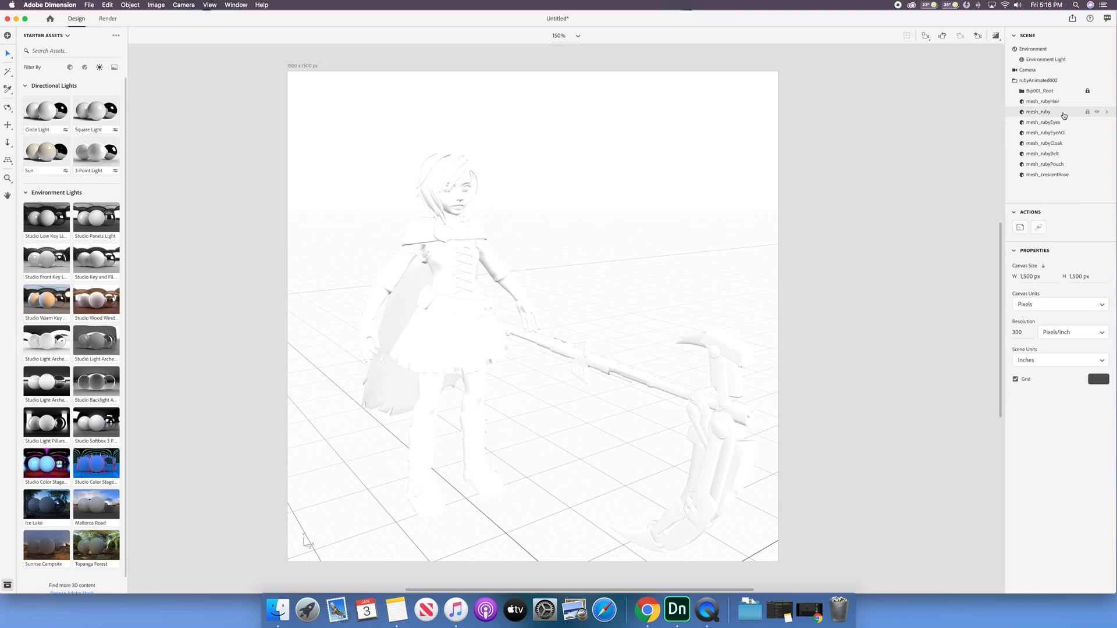
- Open the material of mesh_ruby and place ruby_diff.png from the textures folder on it as a graphic
click(1108, 114)
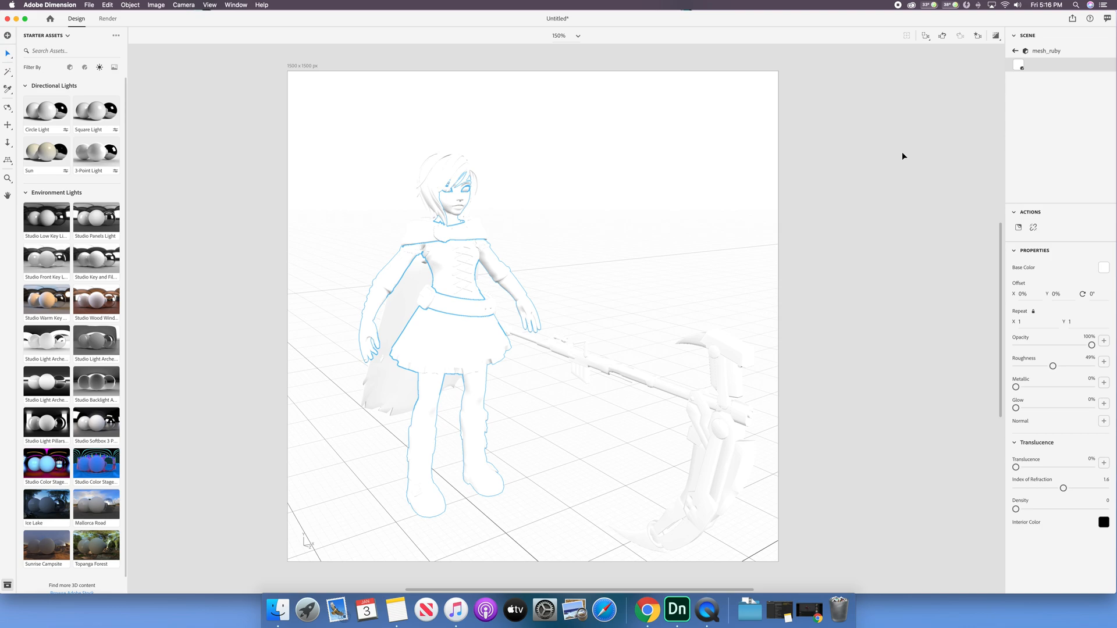
right_drag(734, 191, 704, 188)
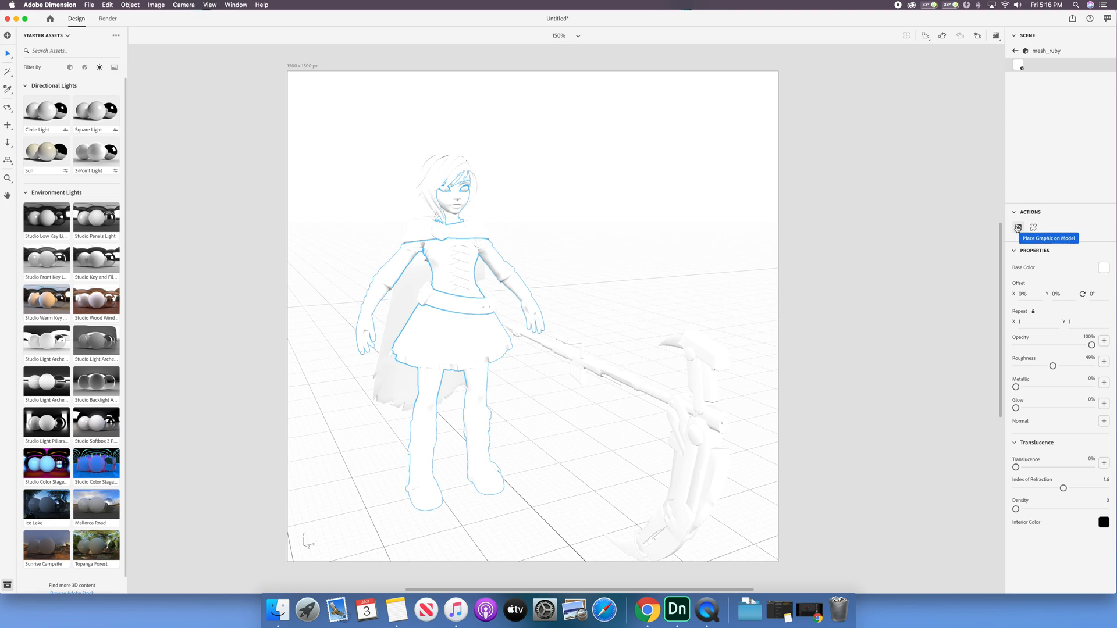
click(1017, 228)
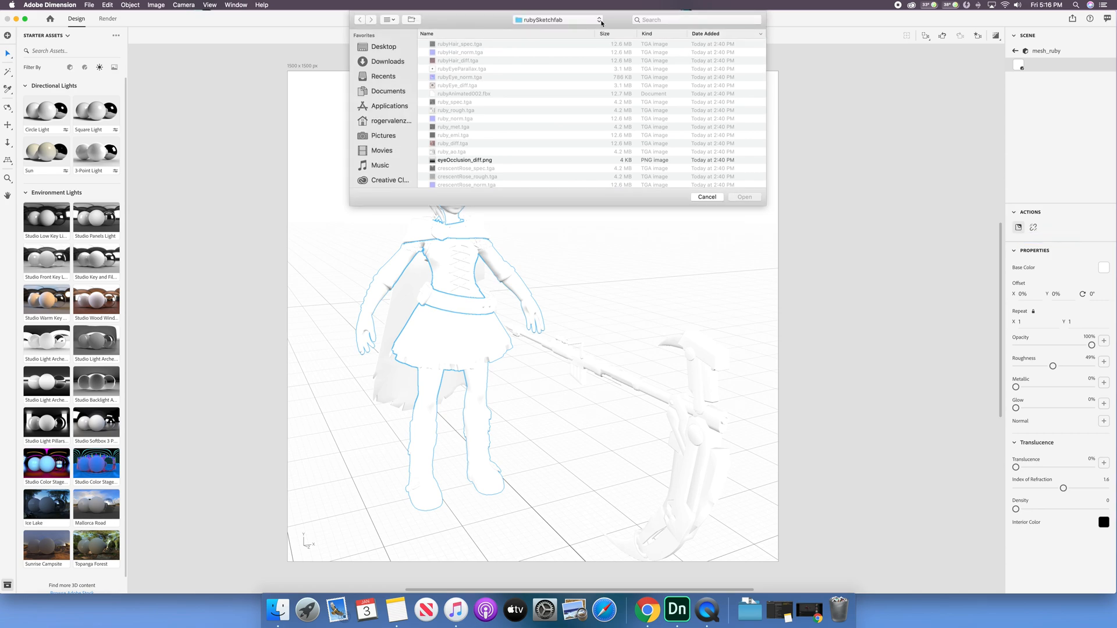
click(601, 22)
click(553, 37)
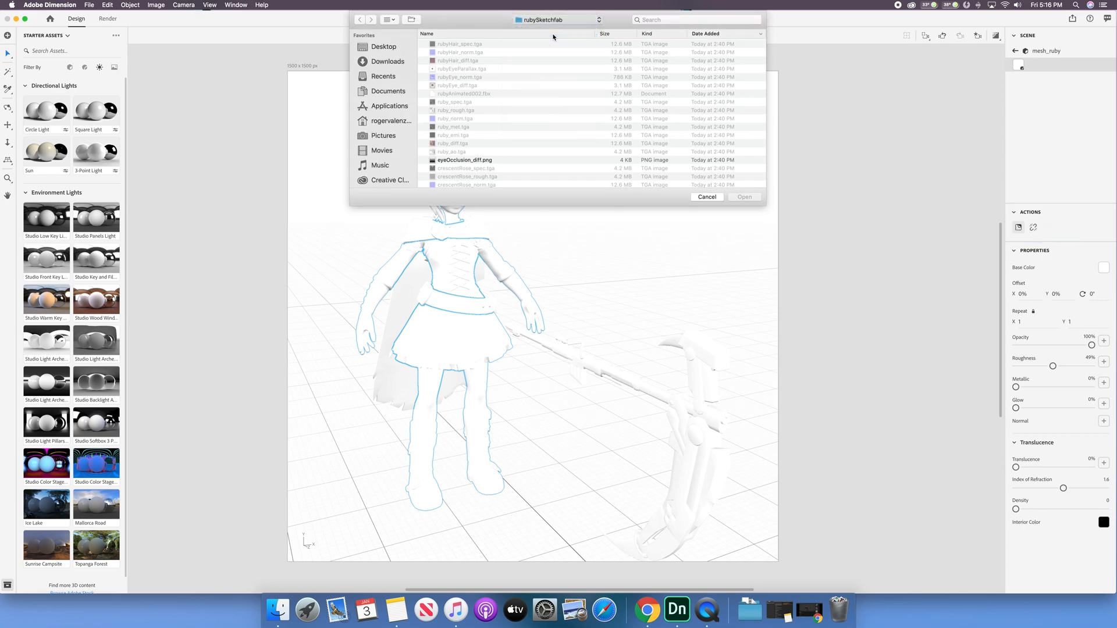
double_click(448, 44)
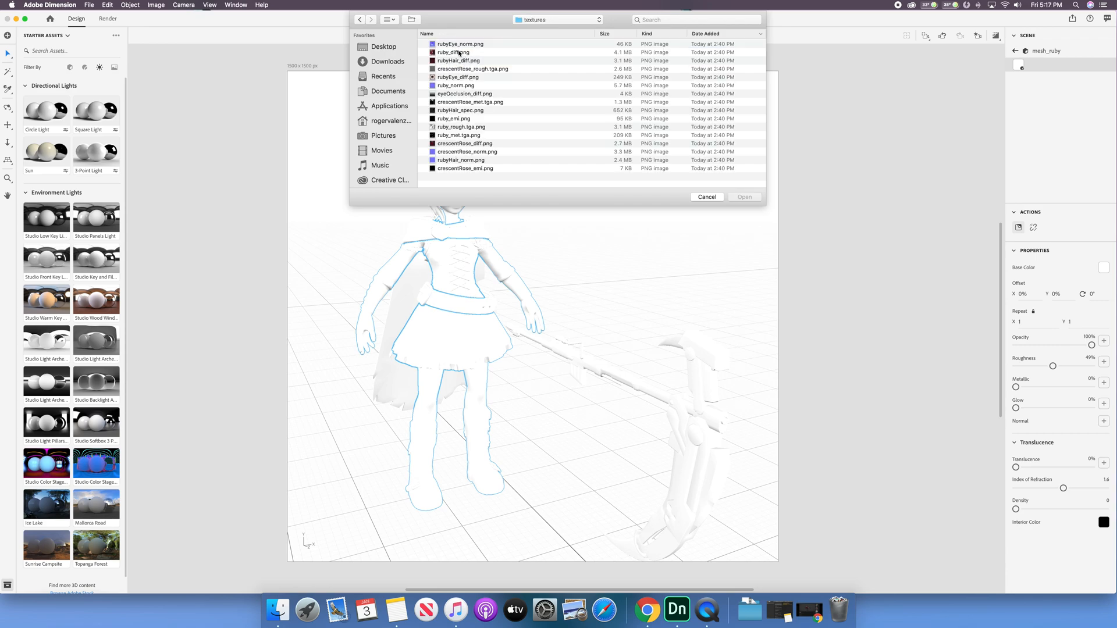
double_click(459, 53)
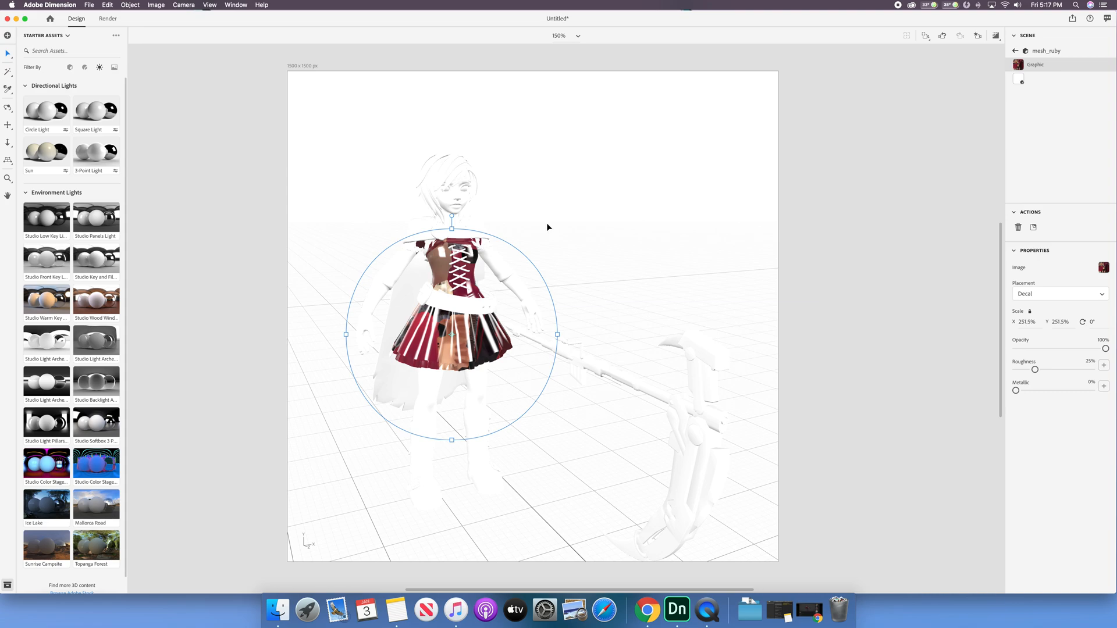
- Change the placement of the ruby_diff graphic on mesh_ruby to Fill
middle_drag(547, 227, 592, 223)
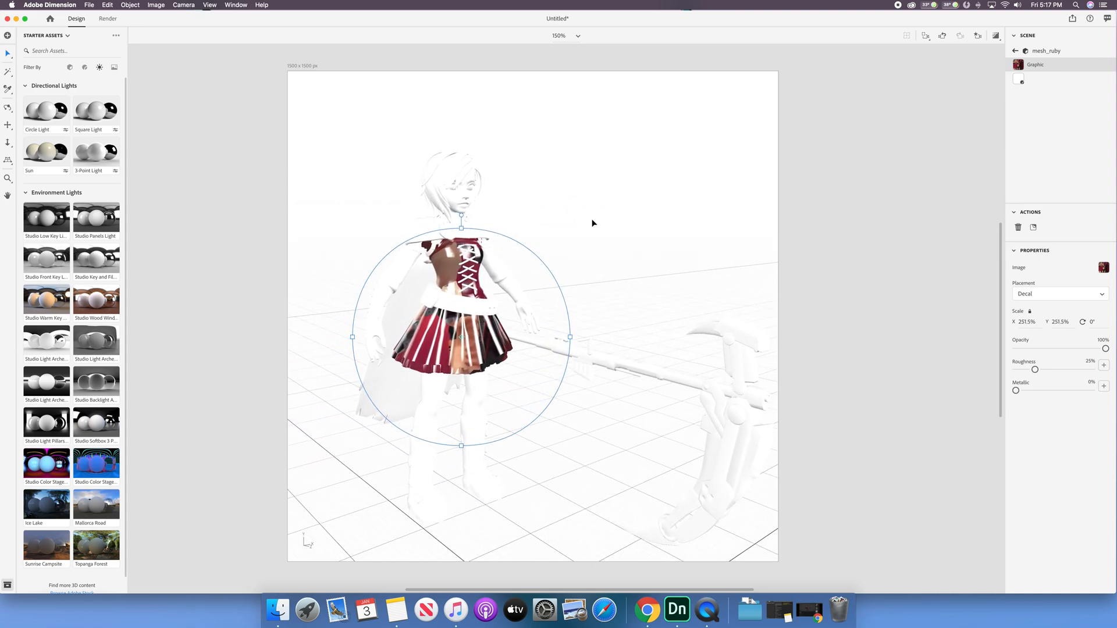
click(1036, 301)
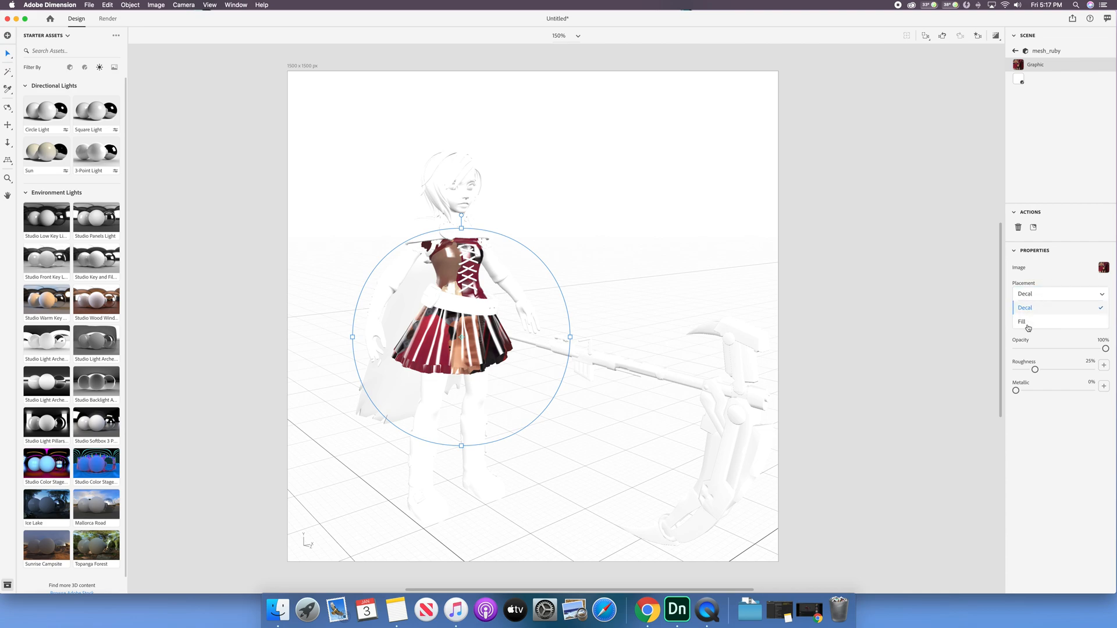
click(1023, 322)
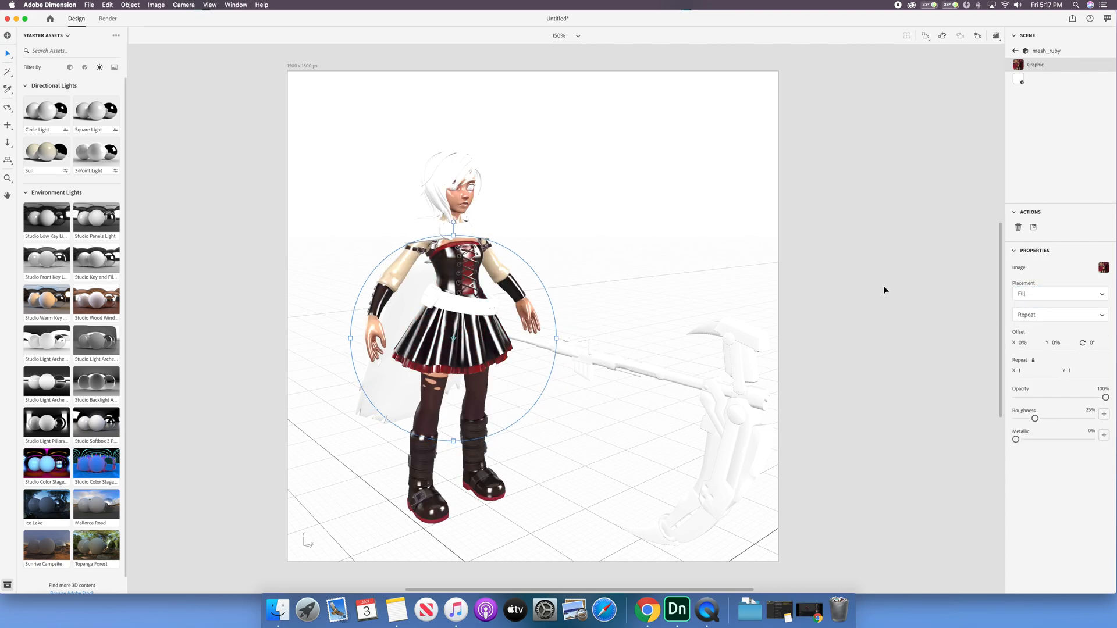
- Examine the textured face, corset and skirt up close from several angles to judge the surface shine
middle_drag(619, 278, 659, 265)
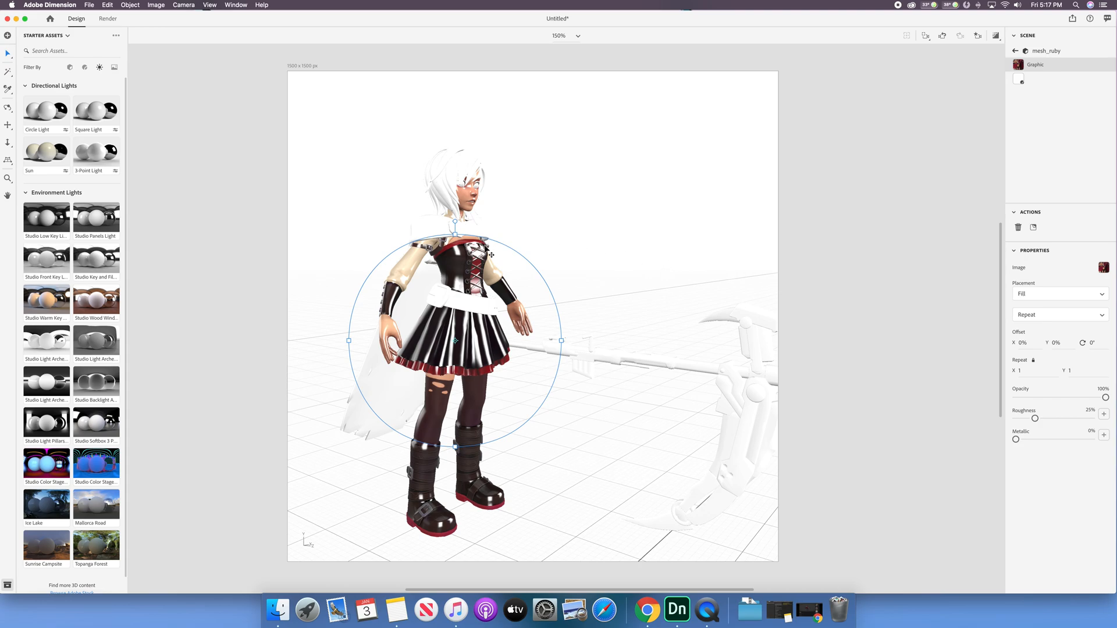
scroll(485, 245, down, 2)
scroll(485, 245, up, 4)
scroll(486, 249, up, 4)
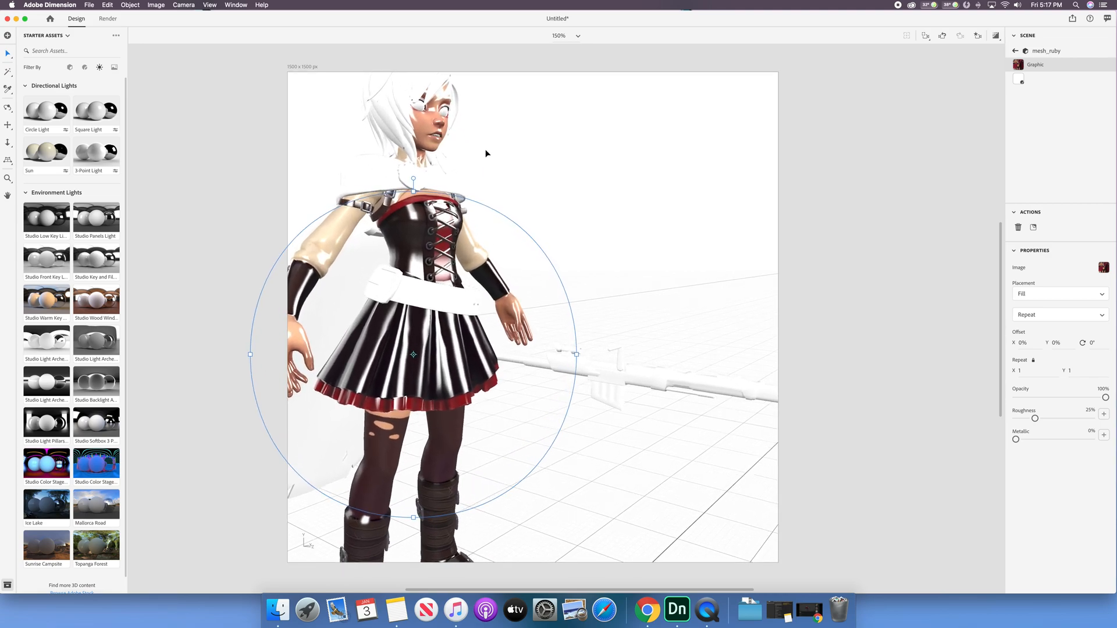
drag(486, 150, 500, 158)
middle_drag(502, 152, 568, 230)
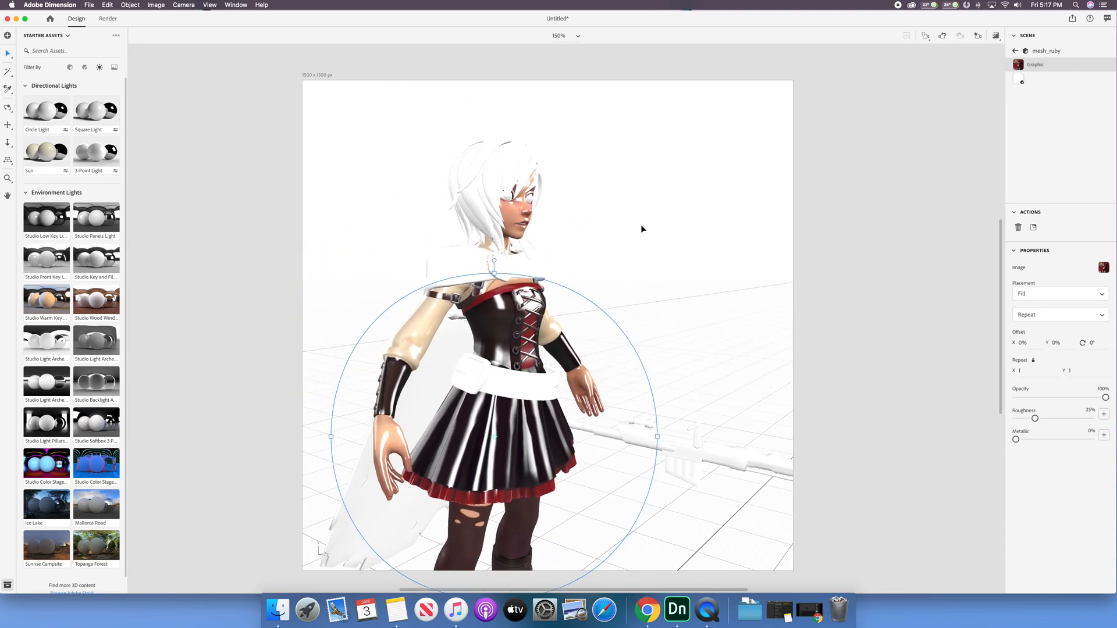
right_drag(640, 225, 569, 239)
scroll(570, 218, up, 5)
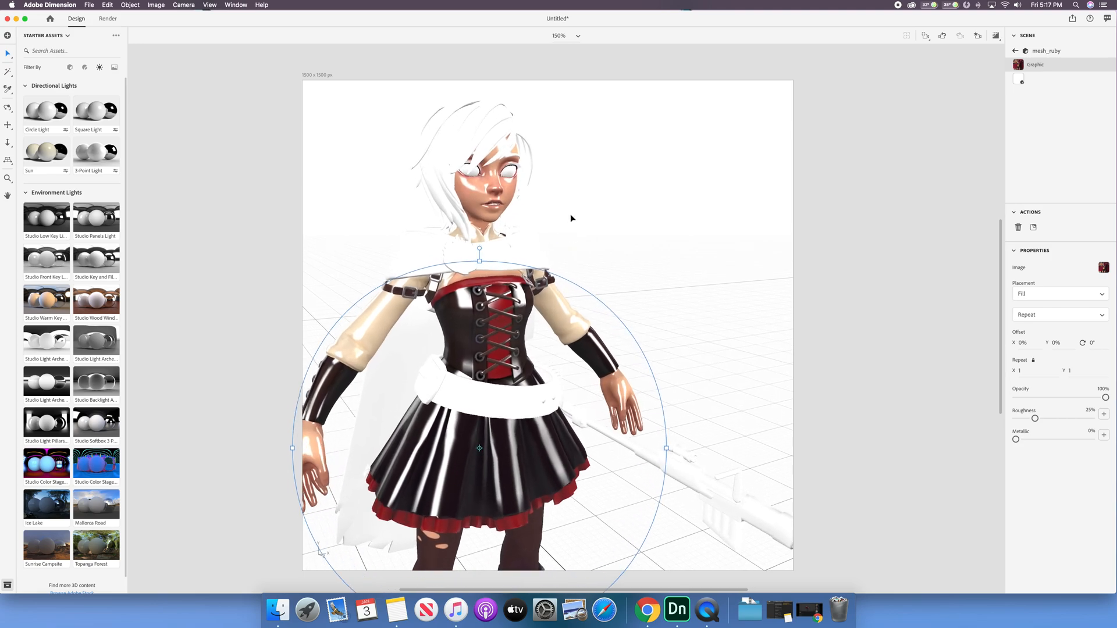
right_drag(597, 231, 597, 217)
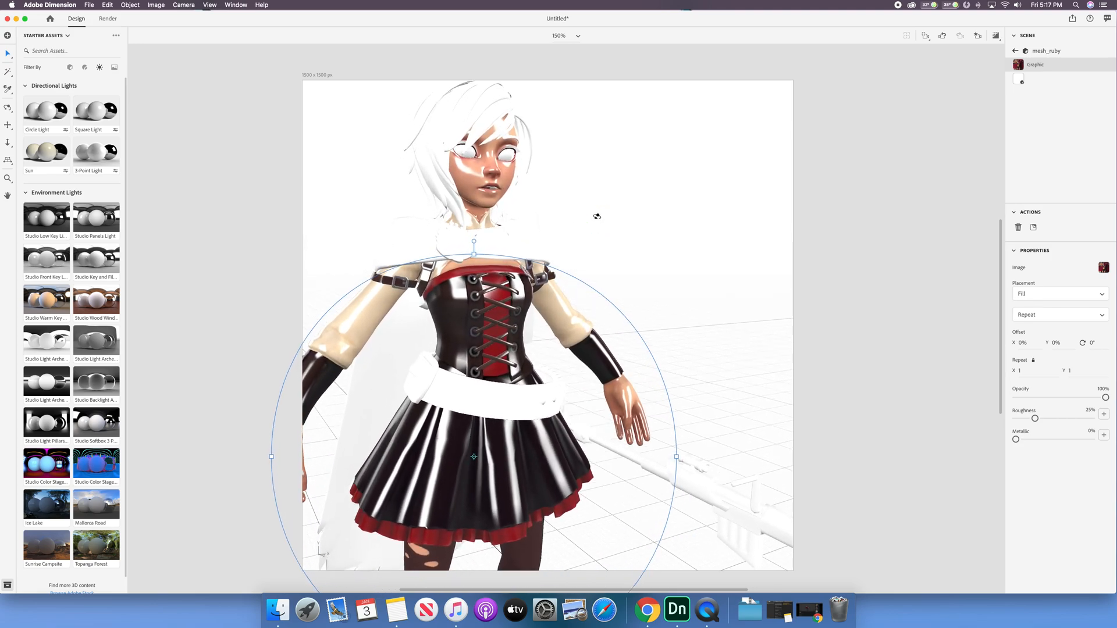
right_drag(576, 166, 576, 203)
scroll(576, 204, up, 4)
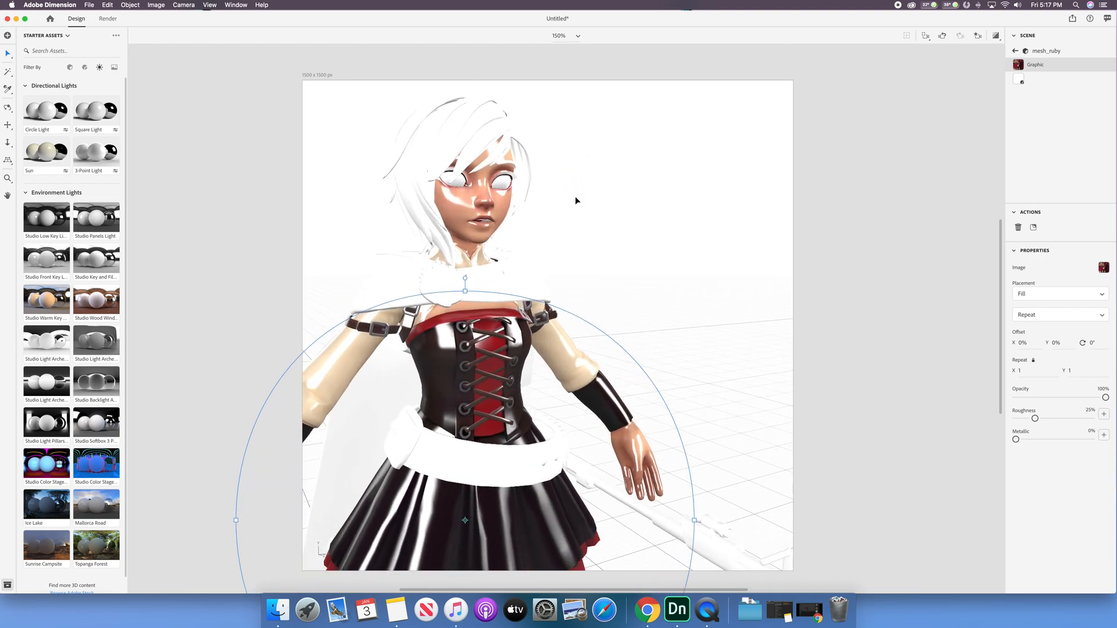
scroll(573, 196, up, 3)
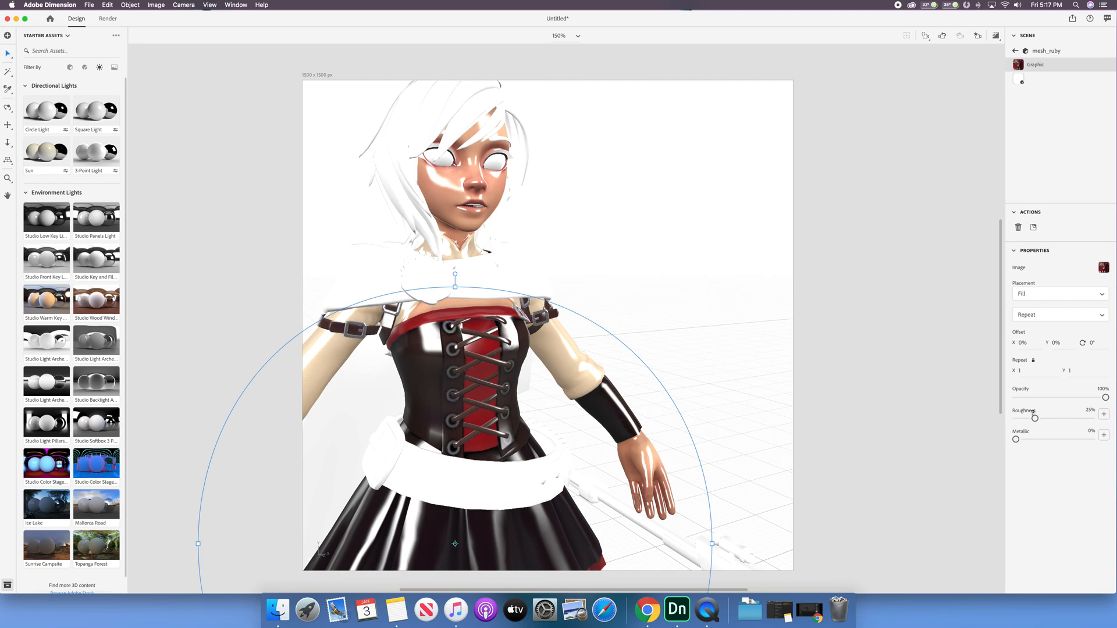
- Load ruby_rough.tga.png as the roughness map of the graphic on mesh_ruby
click(1104, 414)
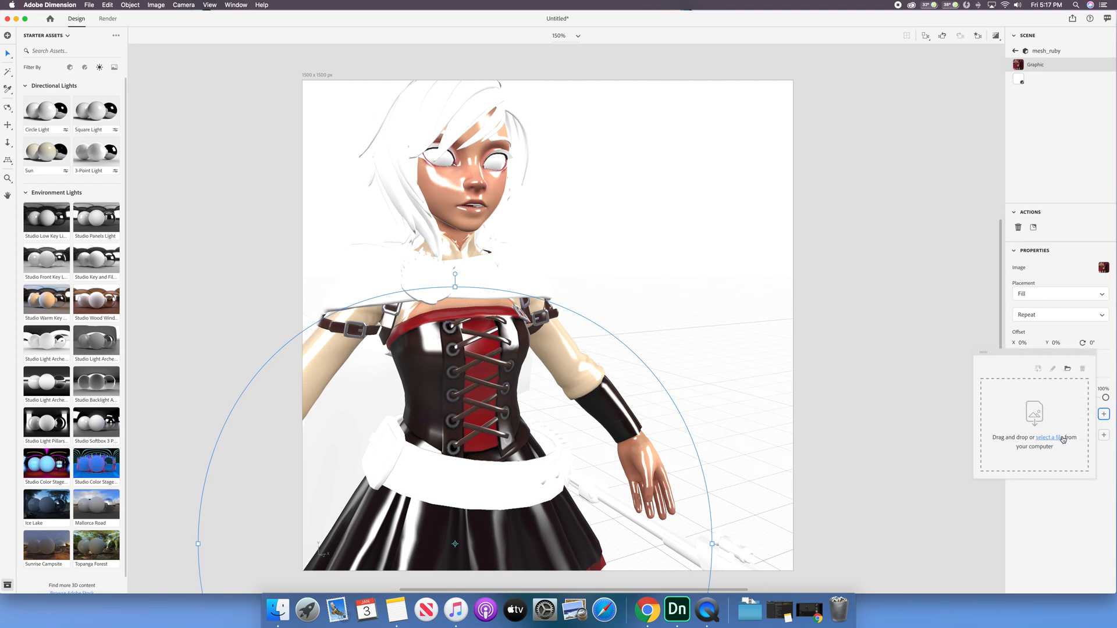
click(1104, 414)
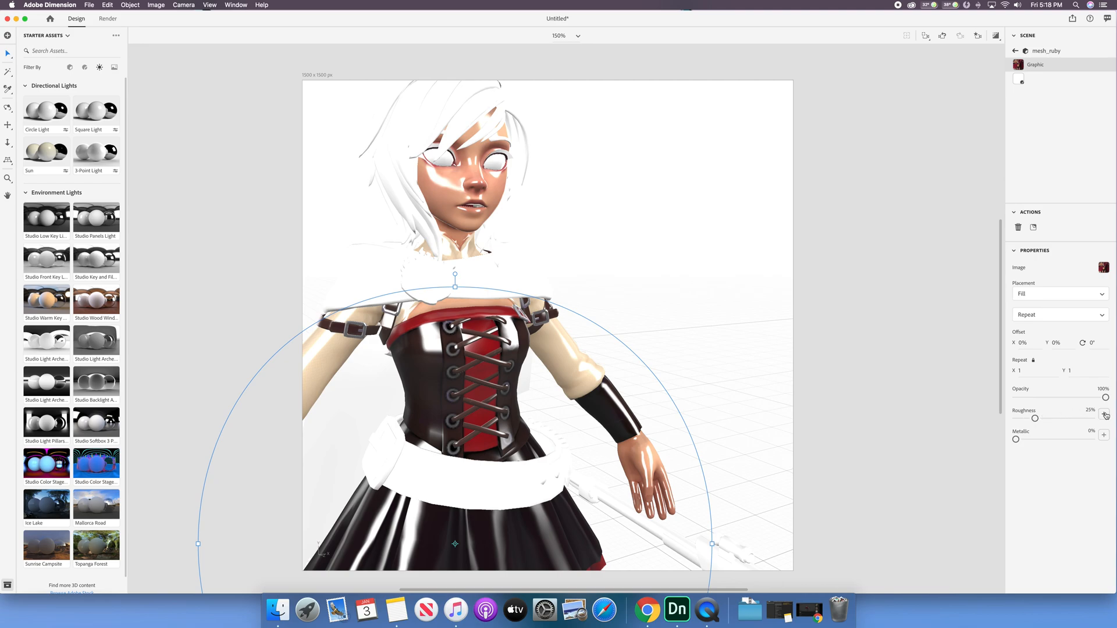
click(1104, 414)
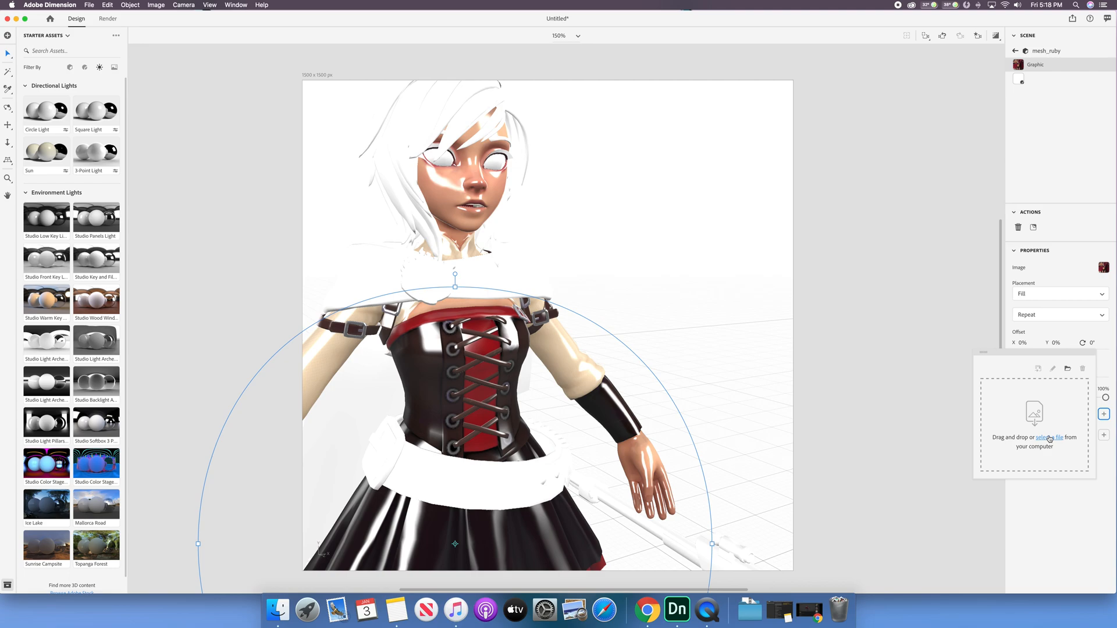
click(1049, 438)
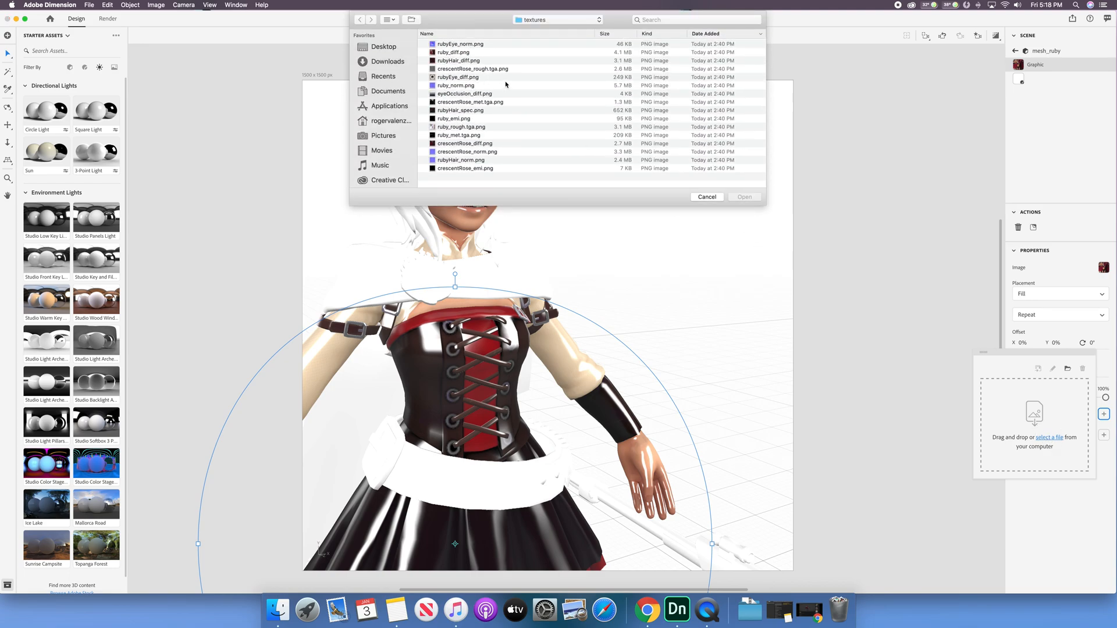
click(471, 45)
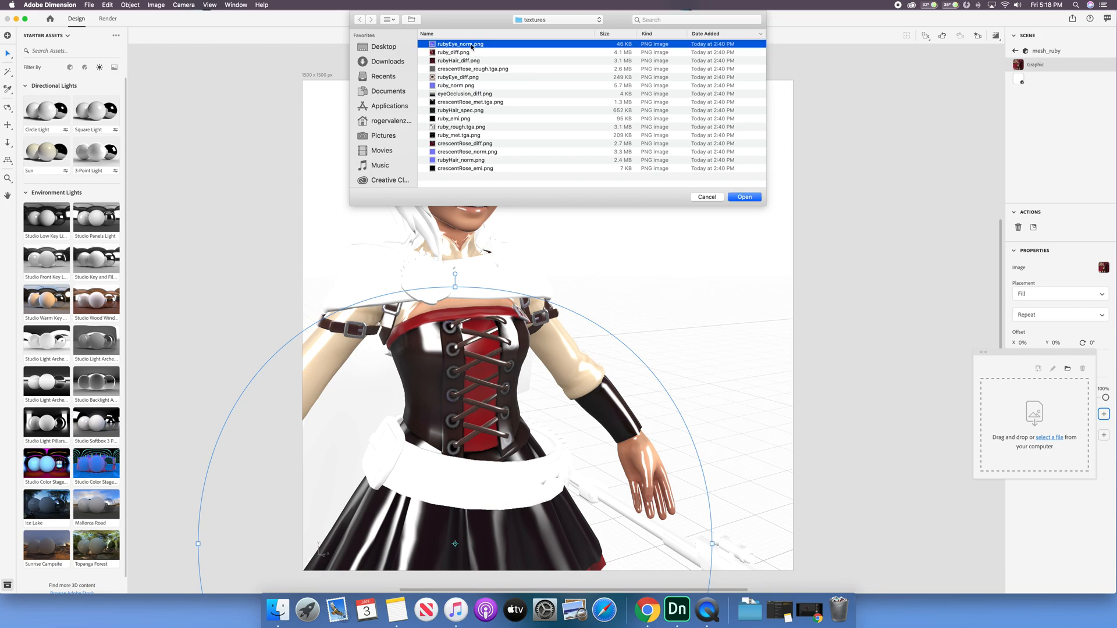
click(468, 86)
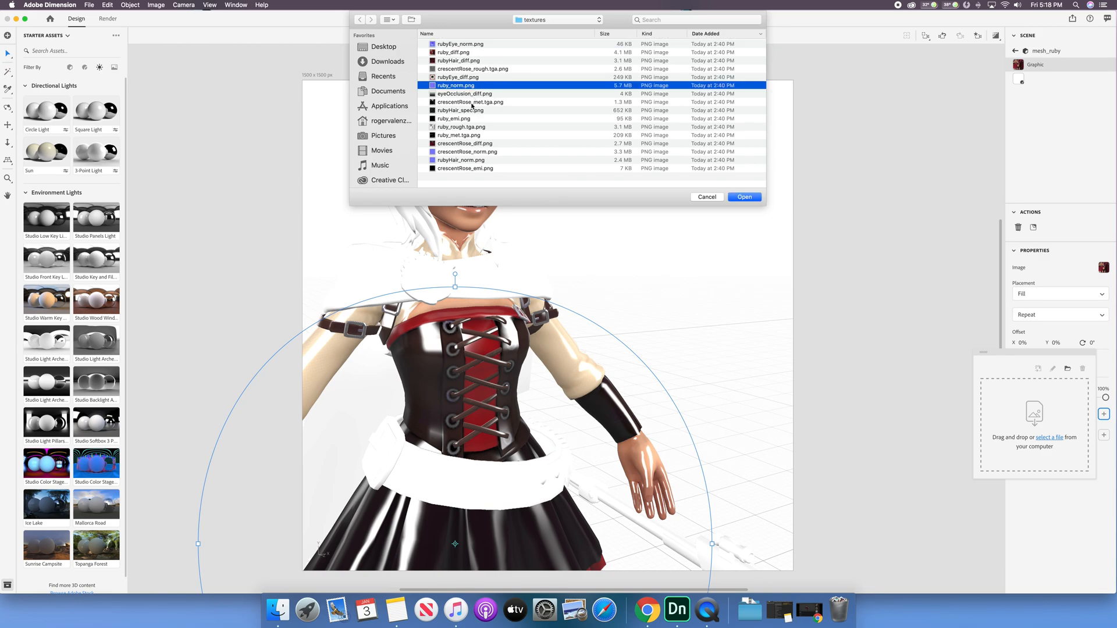
click(461, 161)
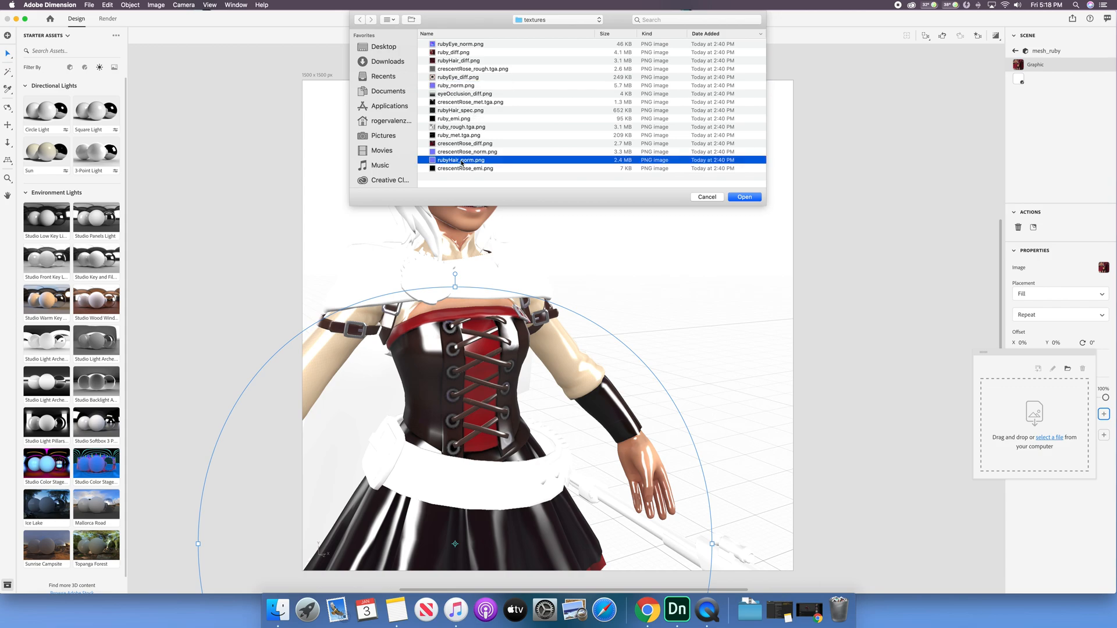
click(471, 128)
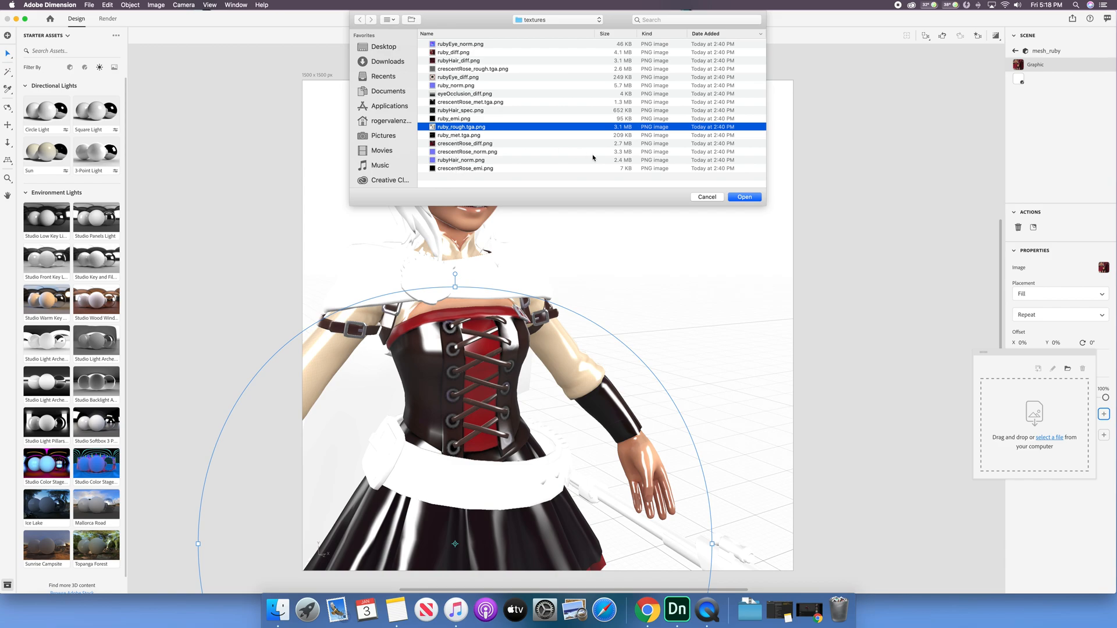
click(742, 197)
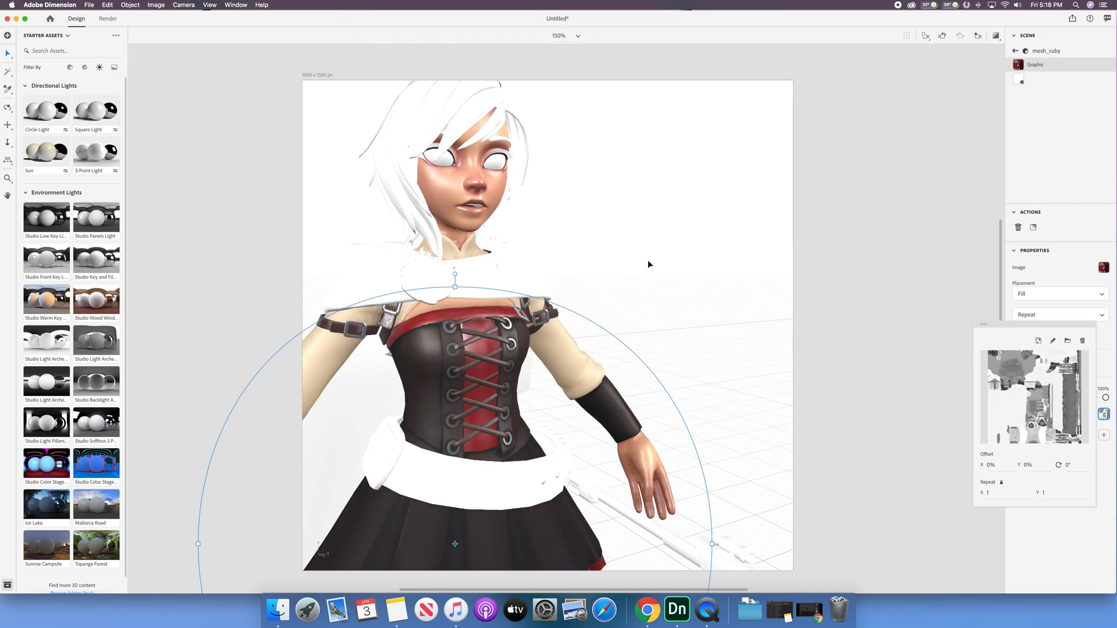
- Load ruby_met.tga.png as the metallic map of the graphic on mesh_ruby
mouse_move(669, 265)
mouse_down()
mouse_move(606, 257)
mouse_move(568, 232)
mouse_move(454, 222)
mouse_move(711, 261)
mouse_move(599, 247)
mouse_move(685, 251)
mouse_move(663, 200)
mouse_move(615, 265)
mouse_move(595, 271)
mouse_move(604, 232)
mouse_move(668, 266)
mouse_up()
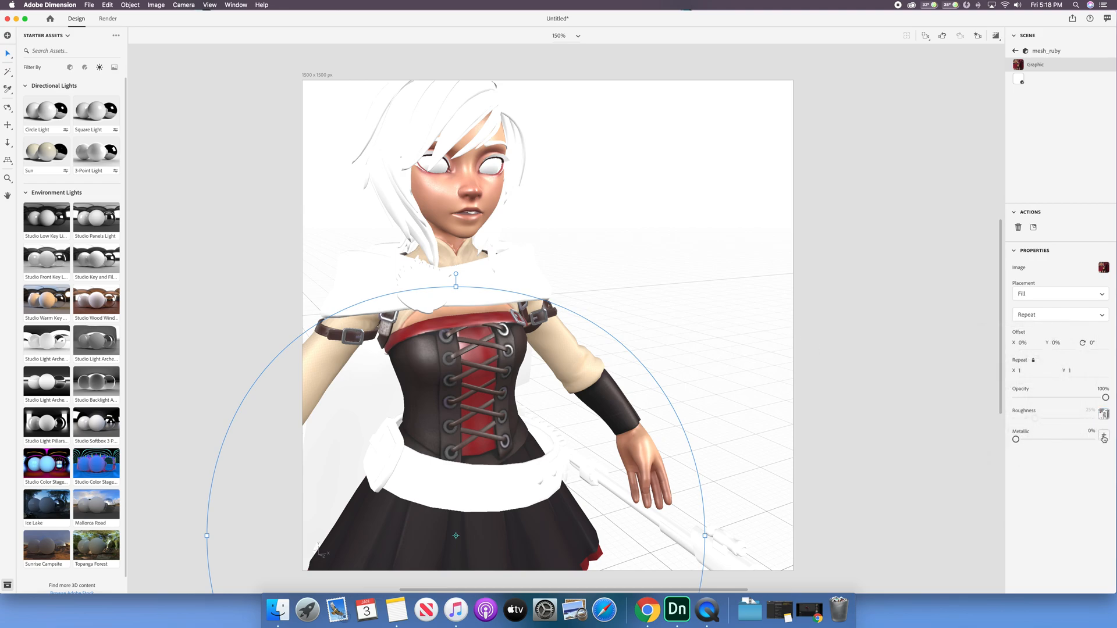
mouse_move(1103, 435)
click(1052, 459)
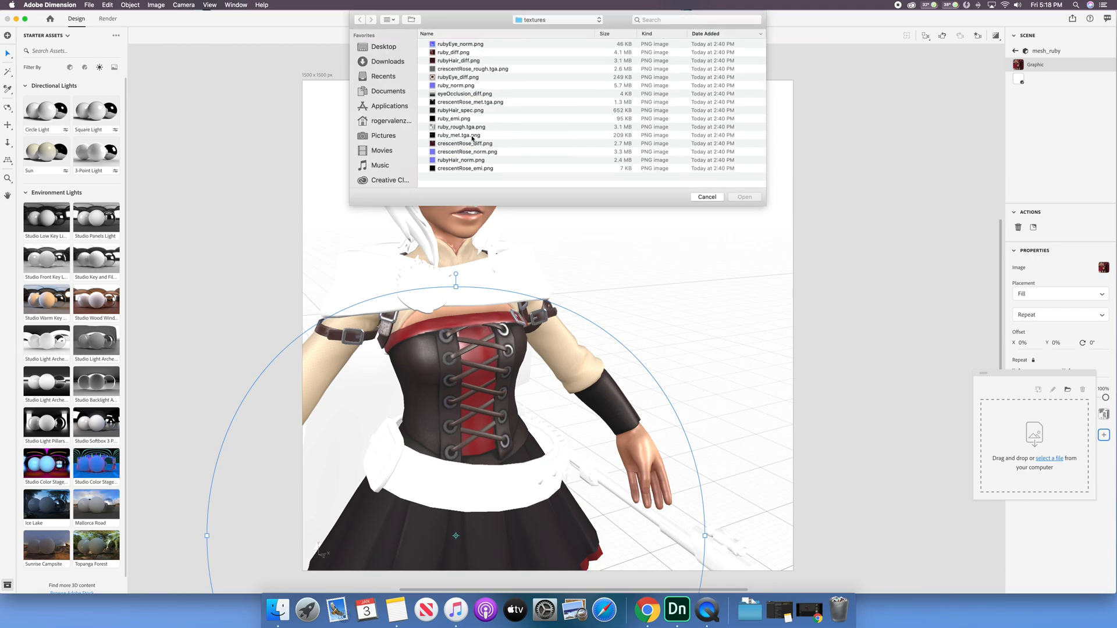
click(465, 136)
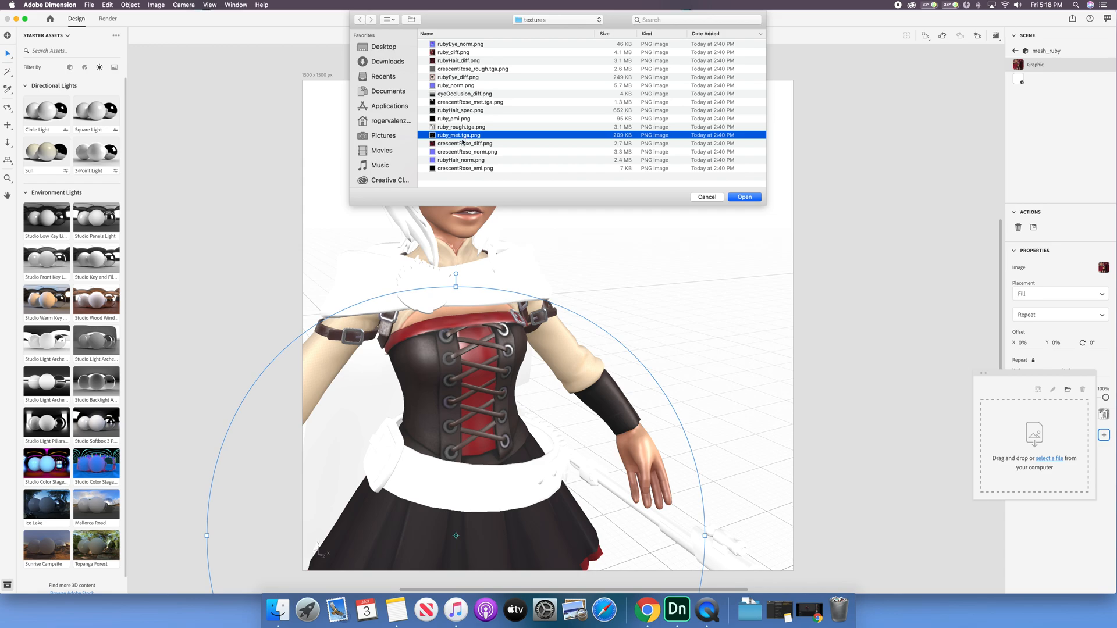
click(748, 196)
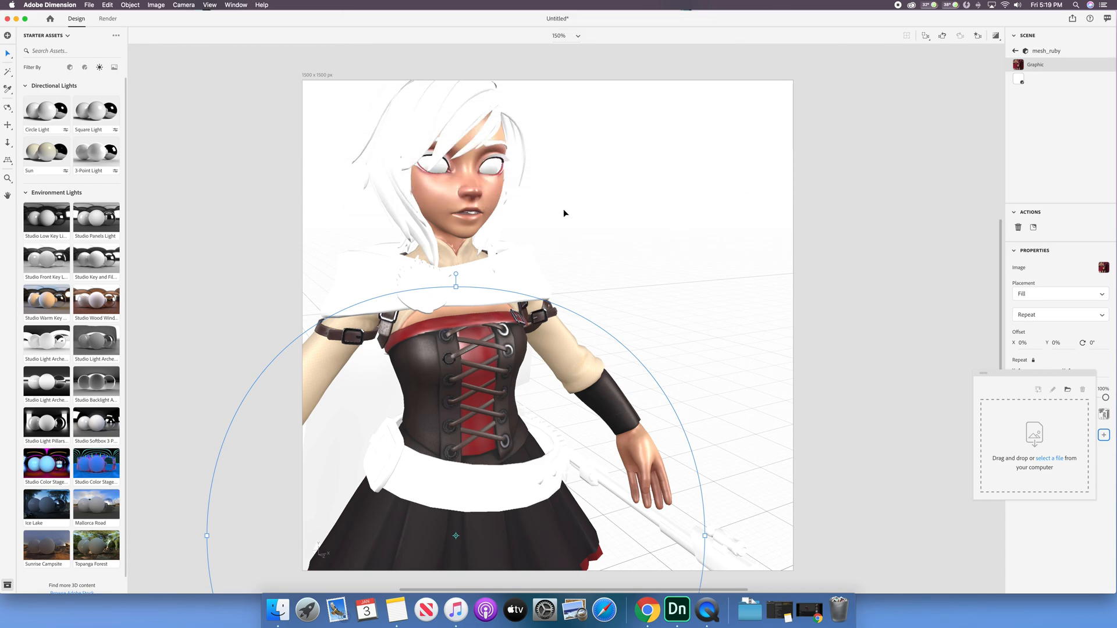
right_drag(601, 267, 533, 269)
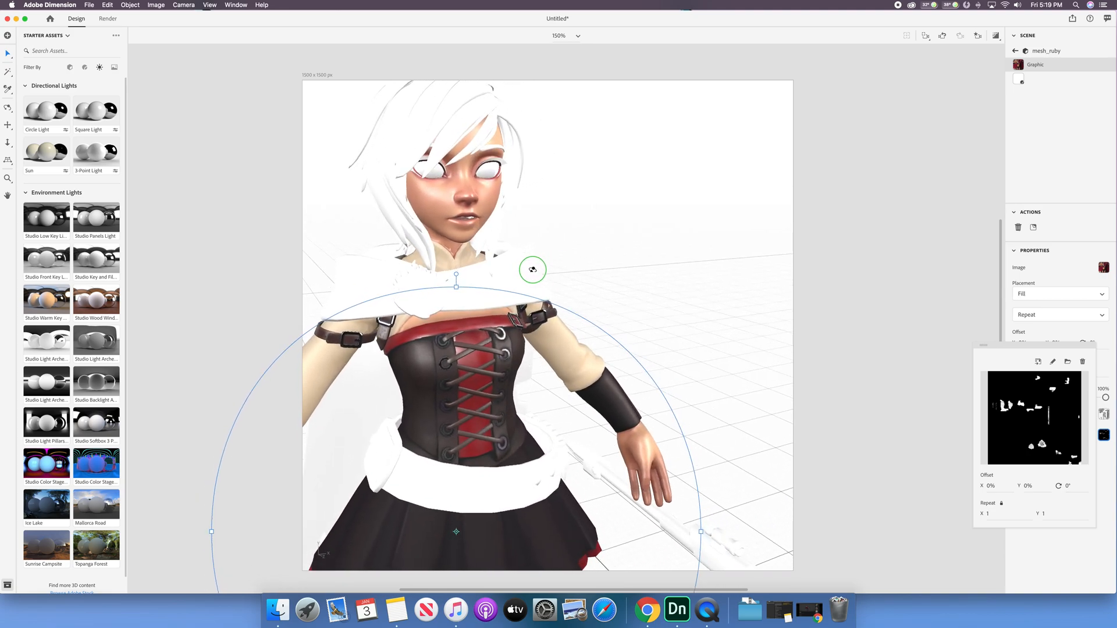
- Remove the metallic map from the mesh_ruby graphic and load ruby_met.tga.png again to compare the metal parts
click(1083, 363)
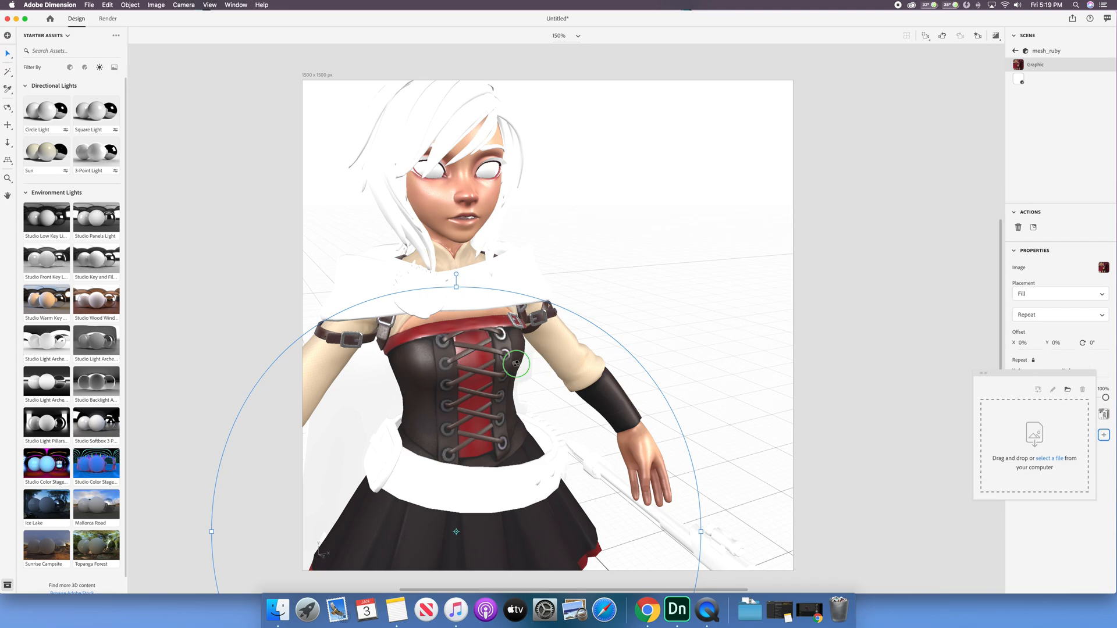
middle_drag(508, 352, 631, 340)
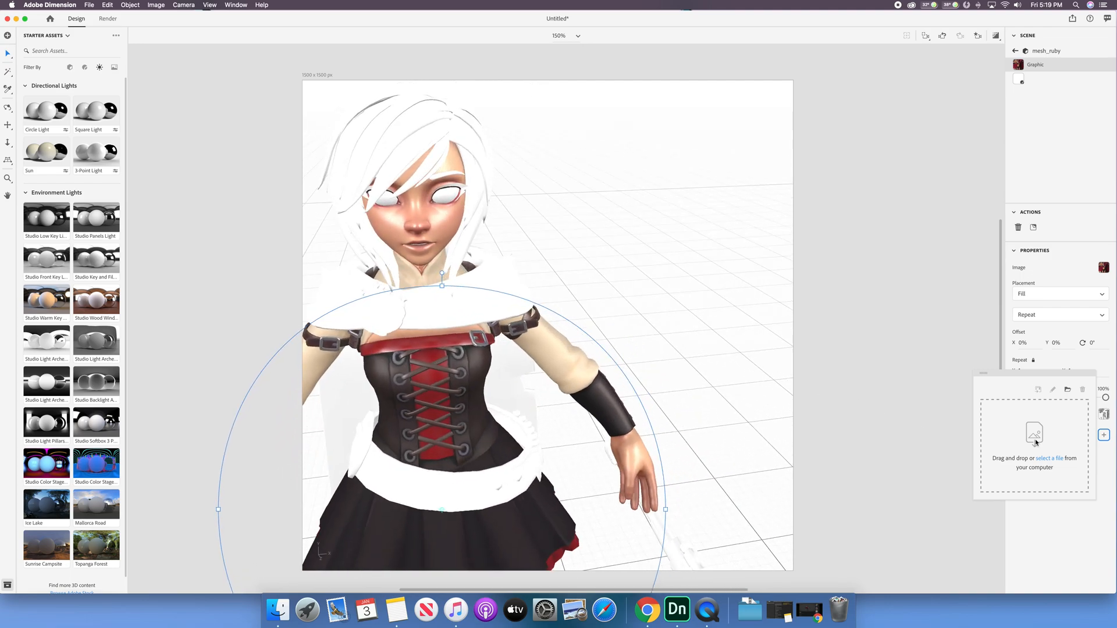
click(1055, 459)
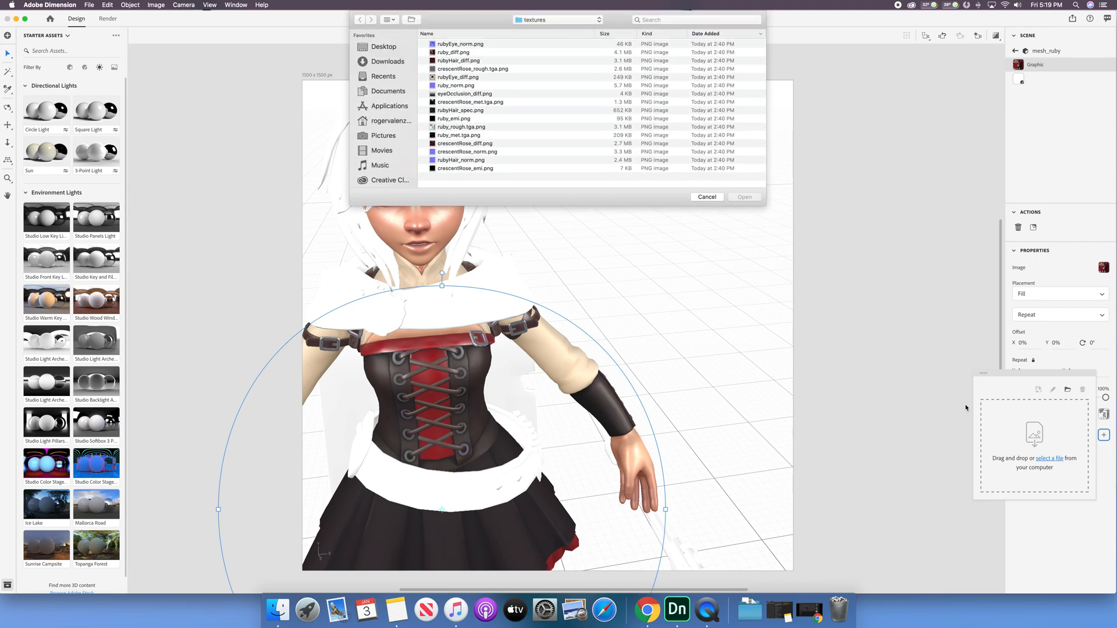
click(483, 135)
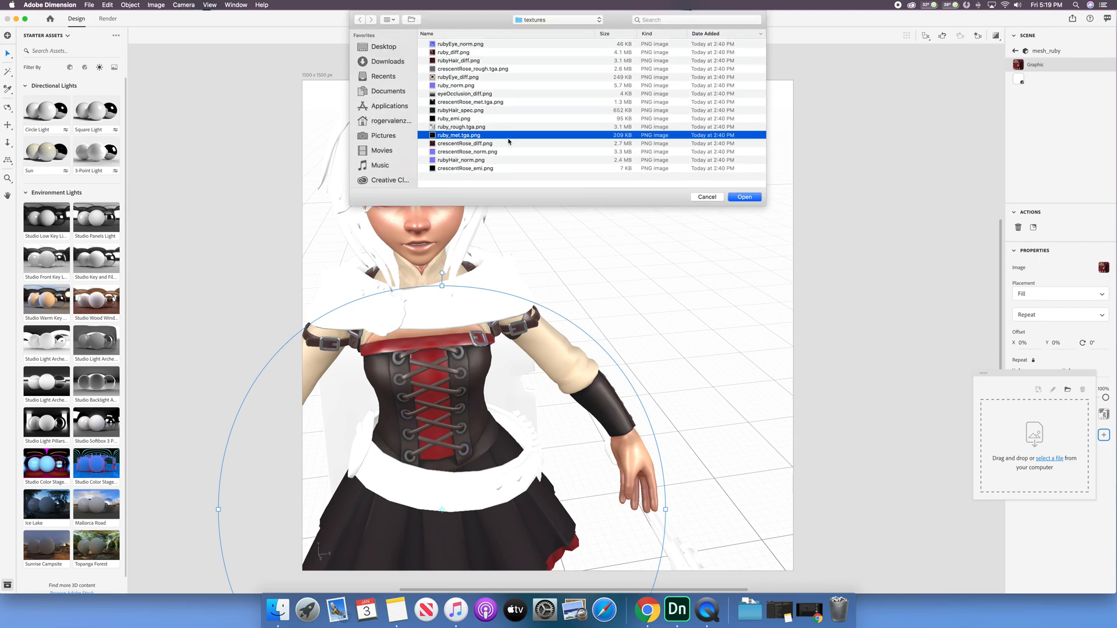
double_click(460, 138)
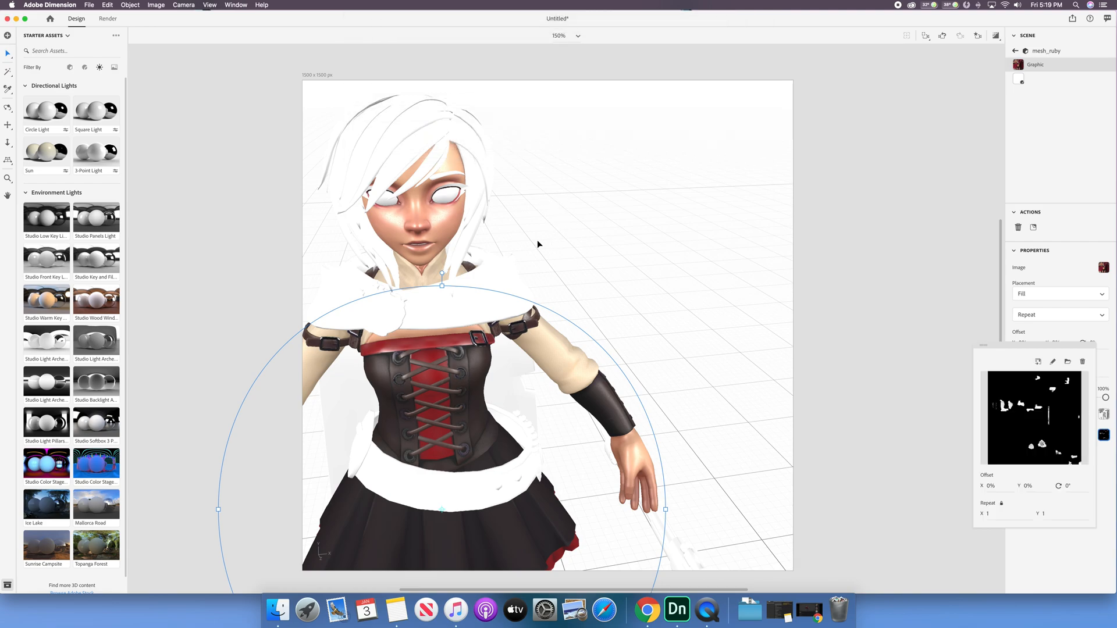
right_drag(536, 242, 647, 198)
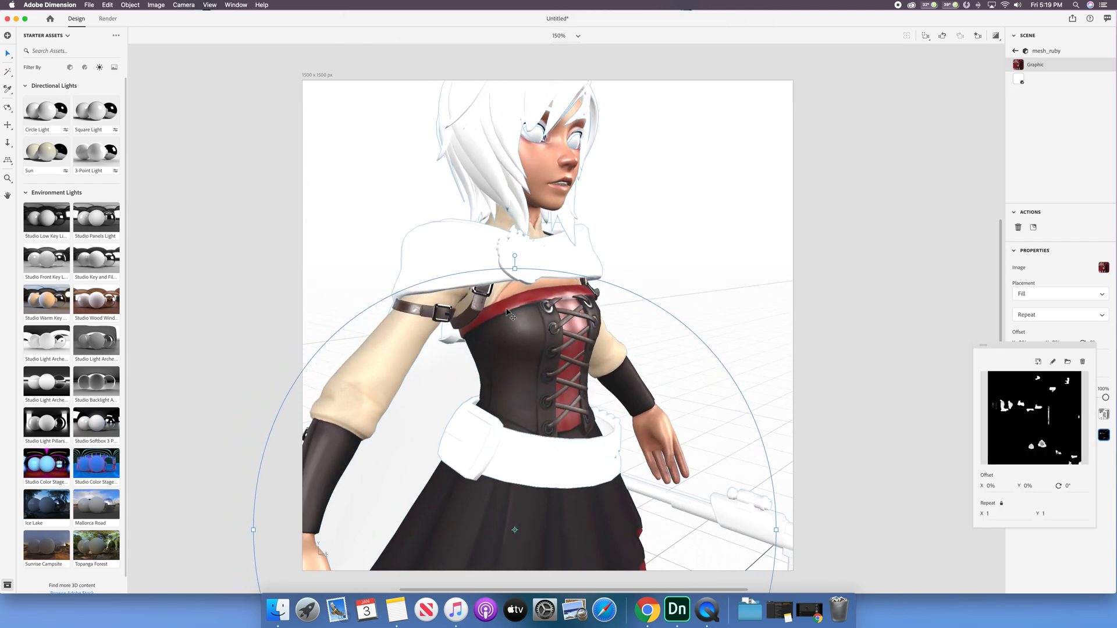
right_drag(614, 287, 617, 281)
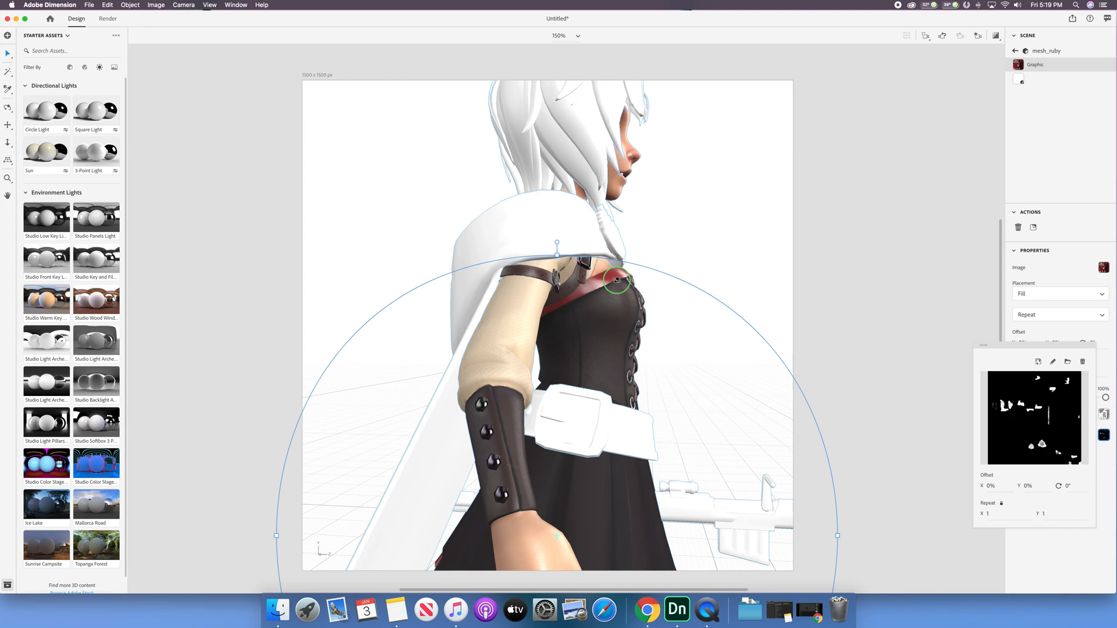
click(715, 233)
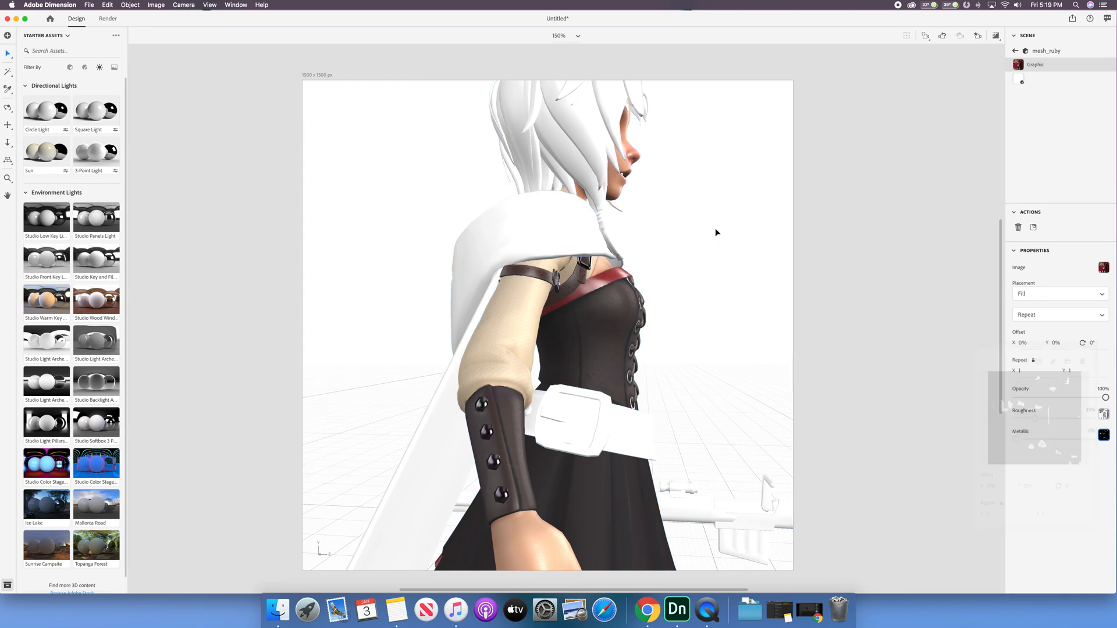
click(663, 244)
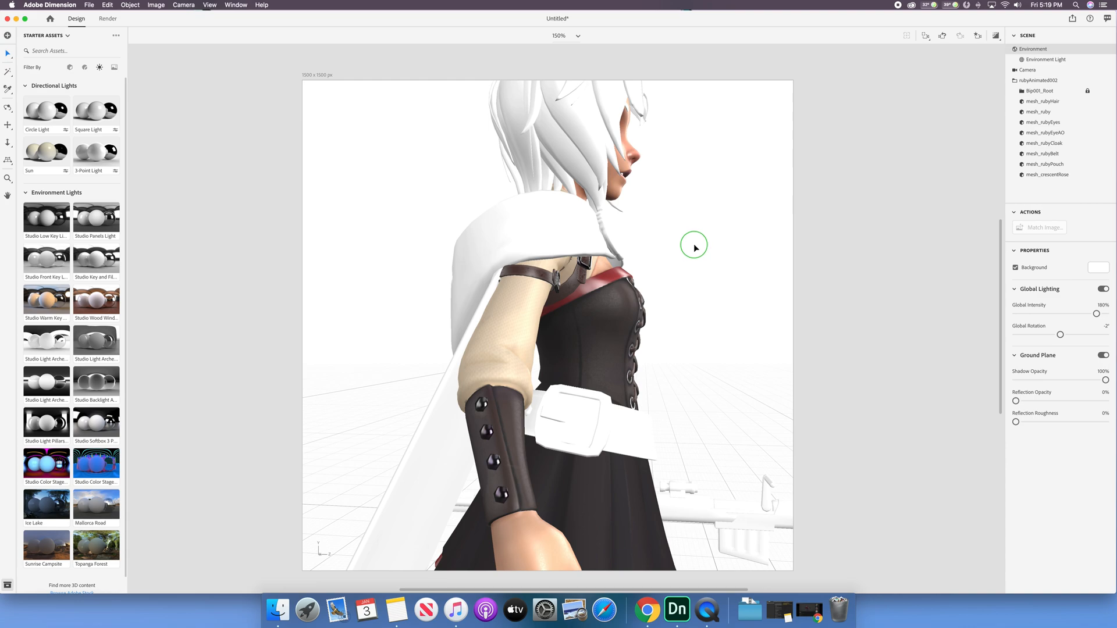
drag(694, 247, 610, 223)
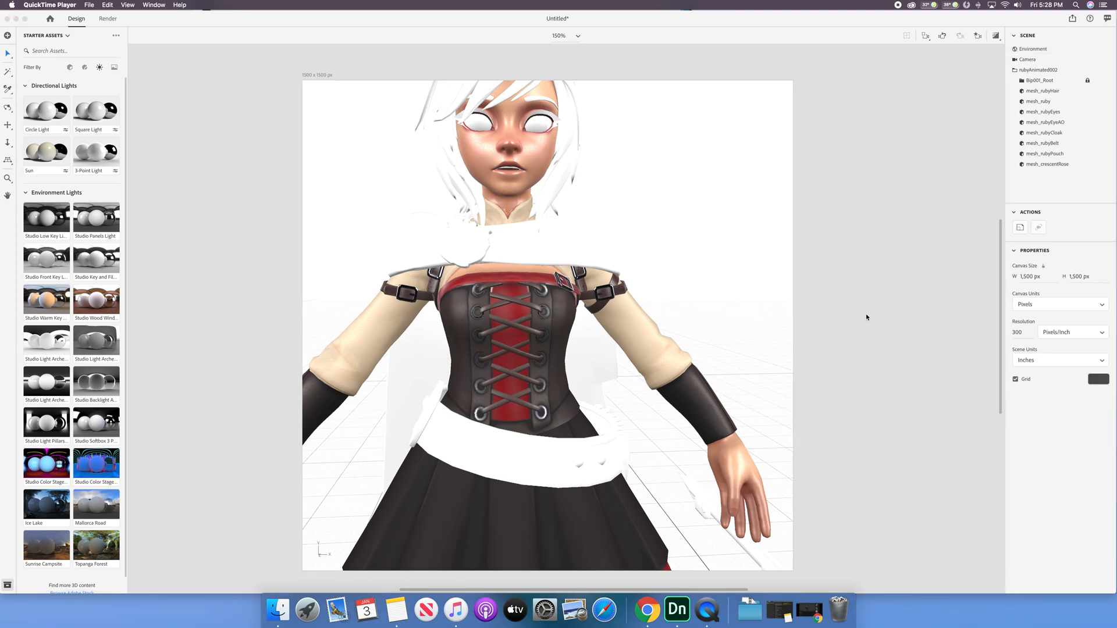
- Load ruby_norm.png as the normal map of the base material on mesh_ruby
click(1046, 103)
click(1109, 102)
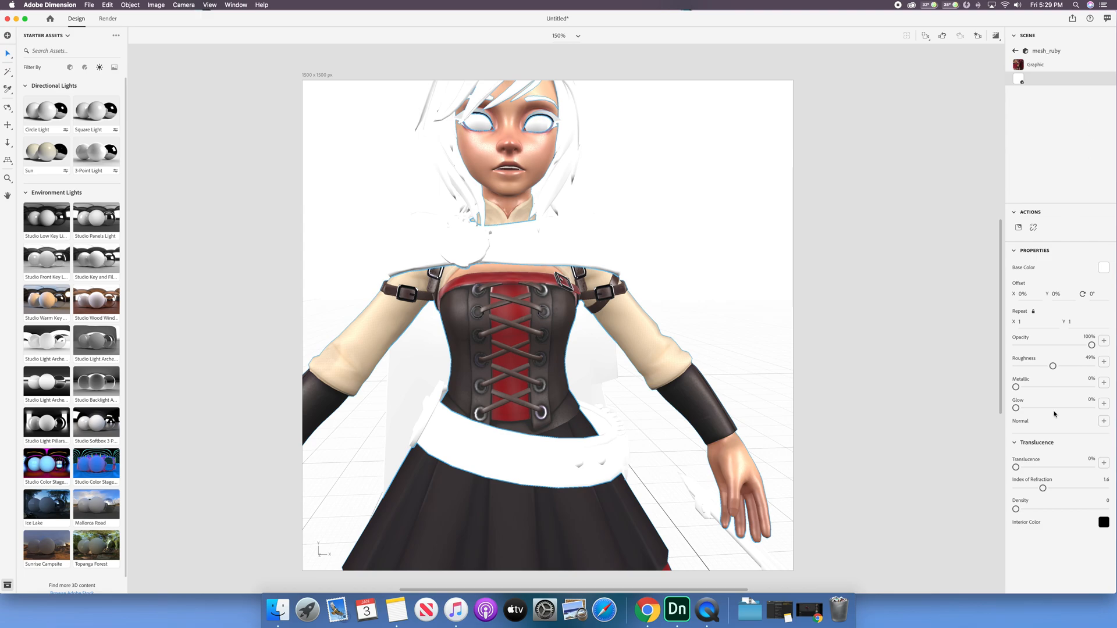
click(1104, 422)
click(1054, 445)
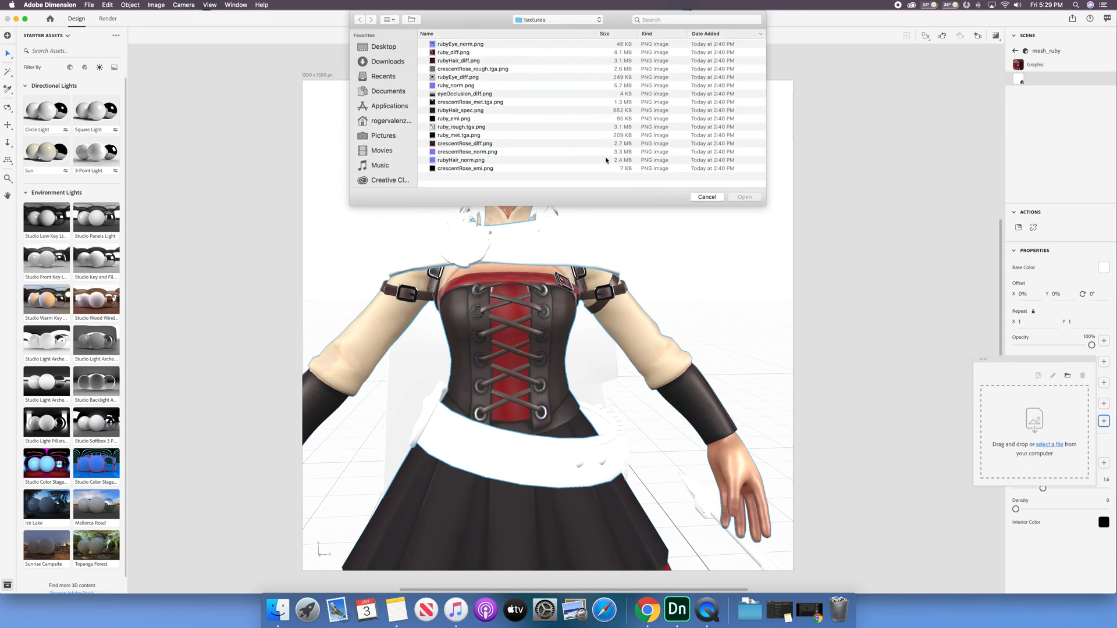
click(472, 86)
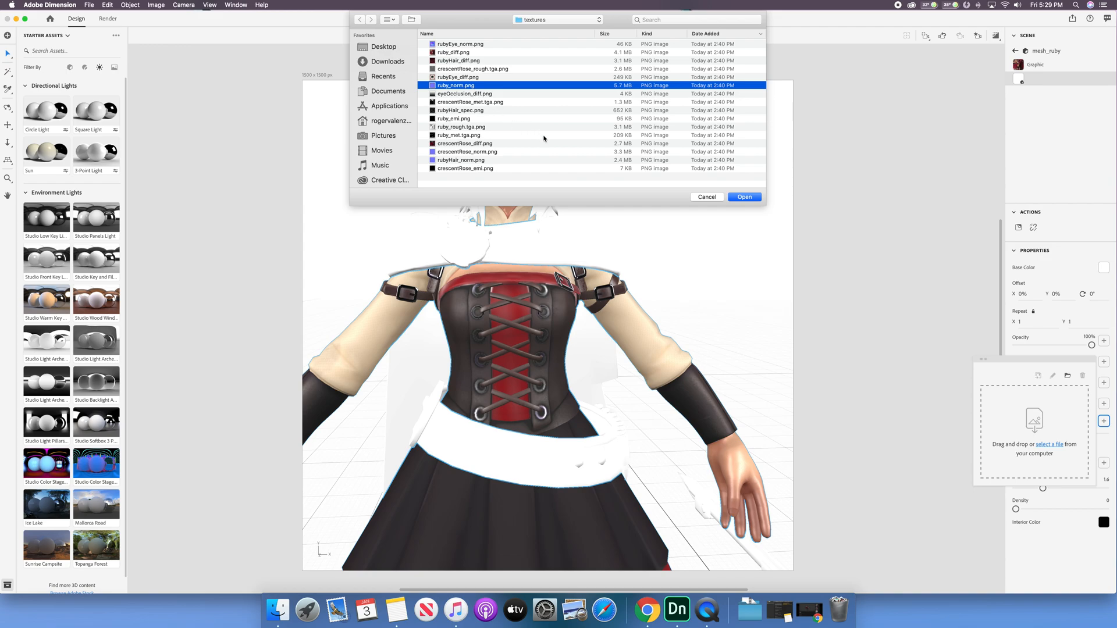
click(748, 200)
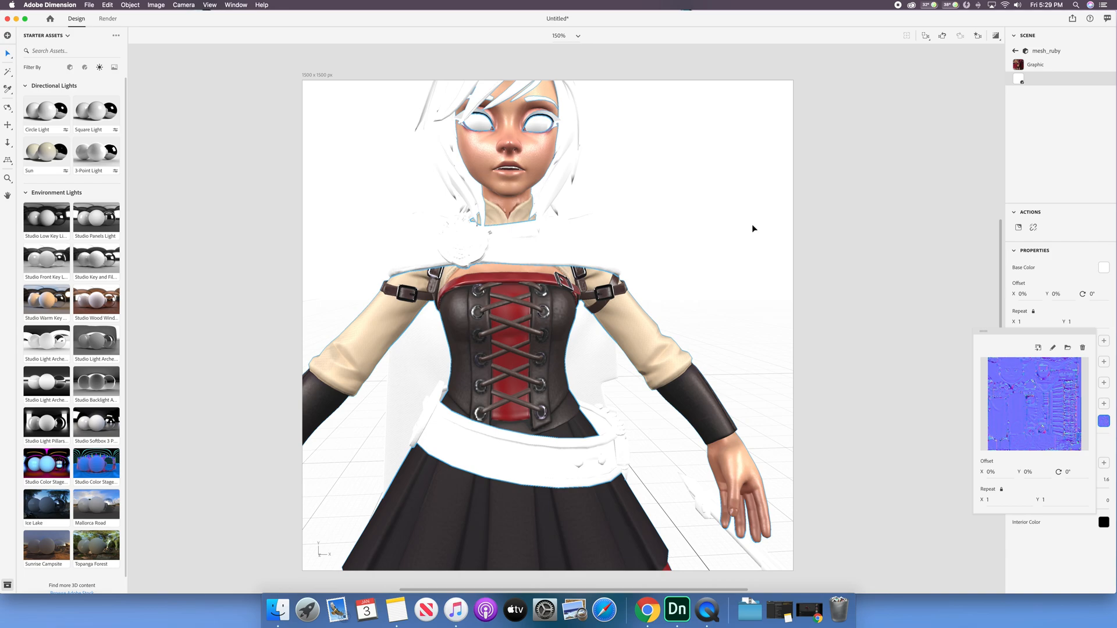
drag(752, 225, 714, 234)
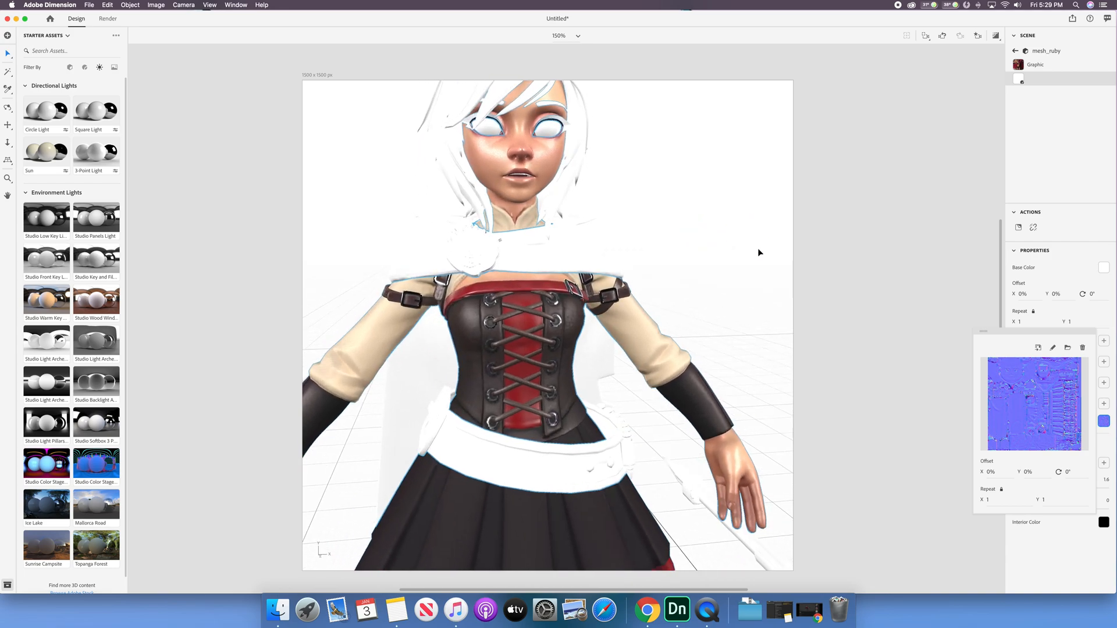
click(1100, 423)
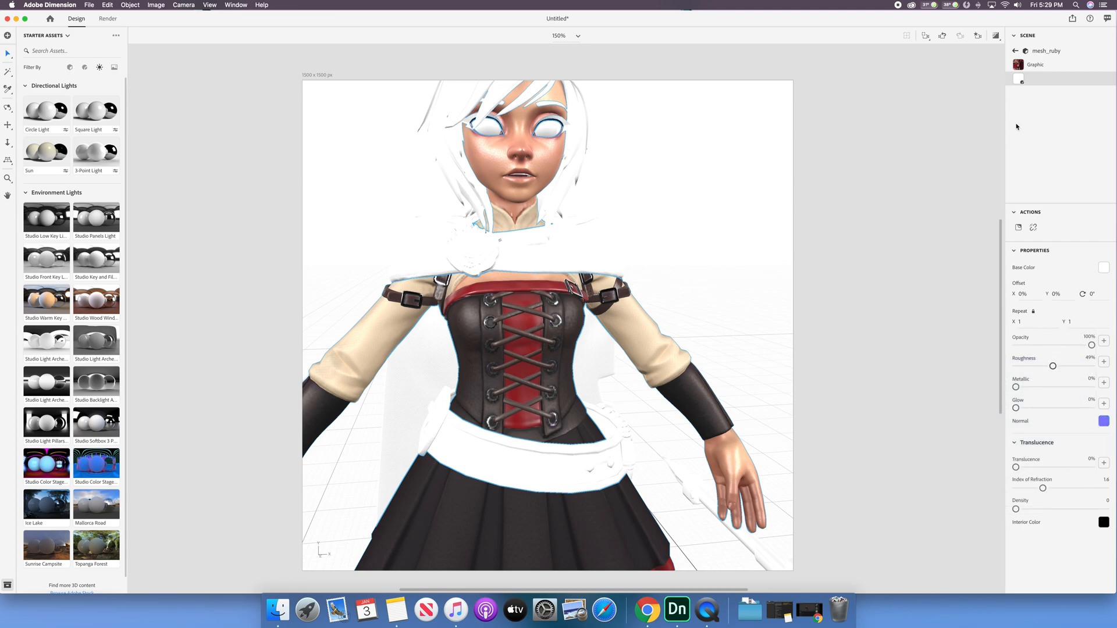
- Set the roughness of mesh_ruby's base material to 25% and deselect the mesh
click(1041, 65)
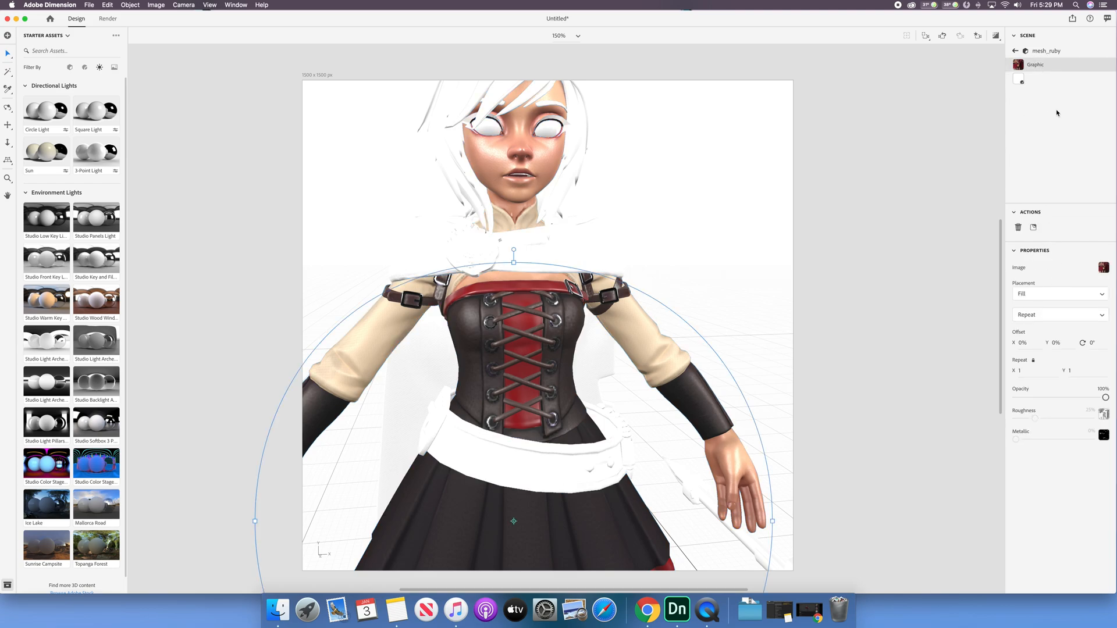
click(1047, 79)
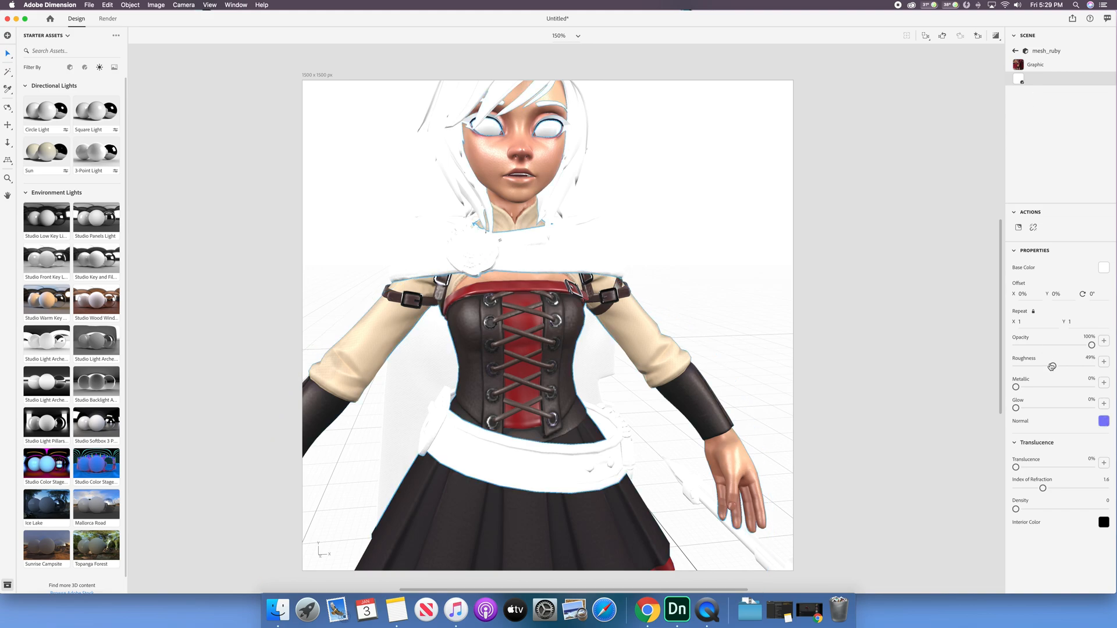
mouse_move(1051, 366)
mouse_down()
mouse_move(1018, 366)
mouse_move(1089, 365)
mouse_move(1035, 366)
mouse_up()
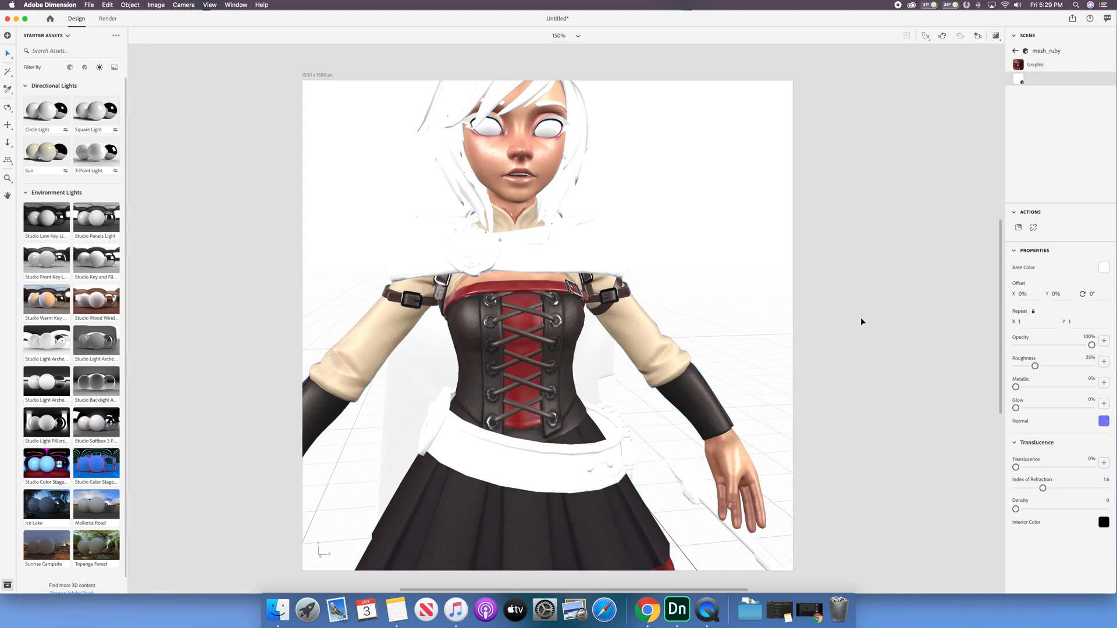
click(686, 294)
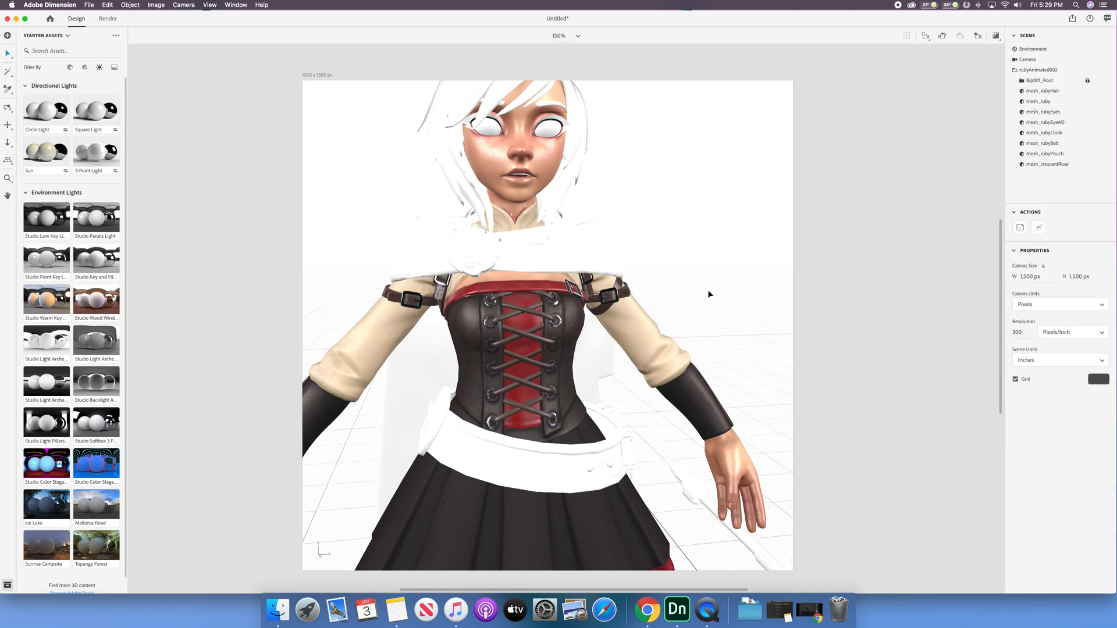
drag(655, 289, 708, 278)
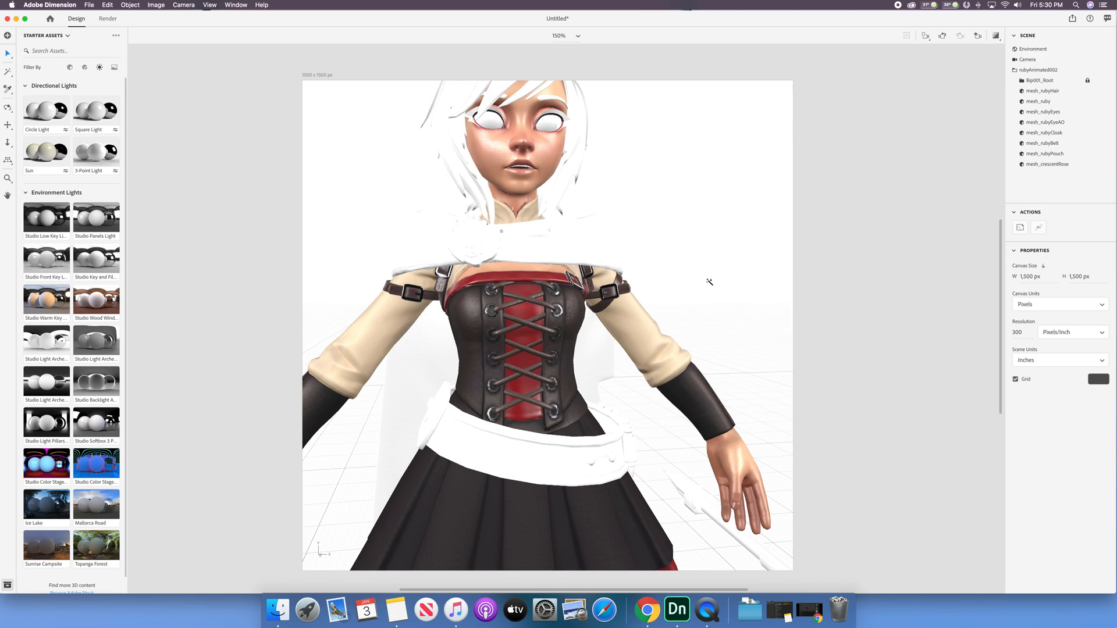
- Place ruby_diff.png as a graphic on the material of mesh_rubyCloak and set its placement to Fill
click(613, 257)
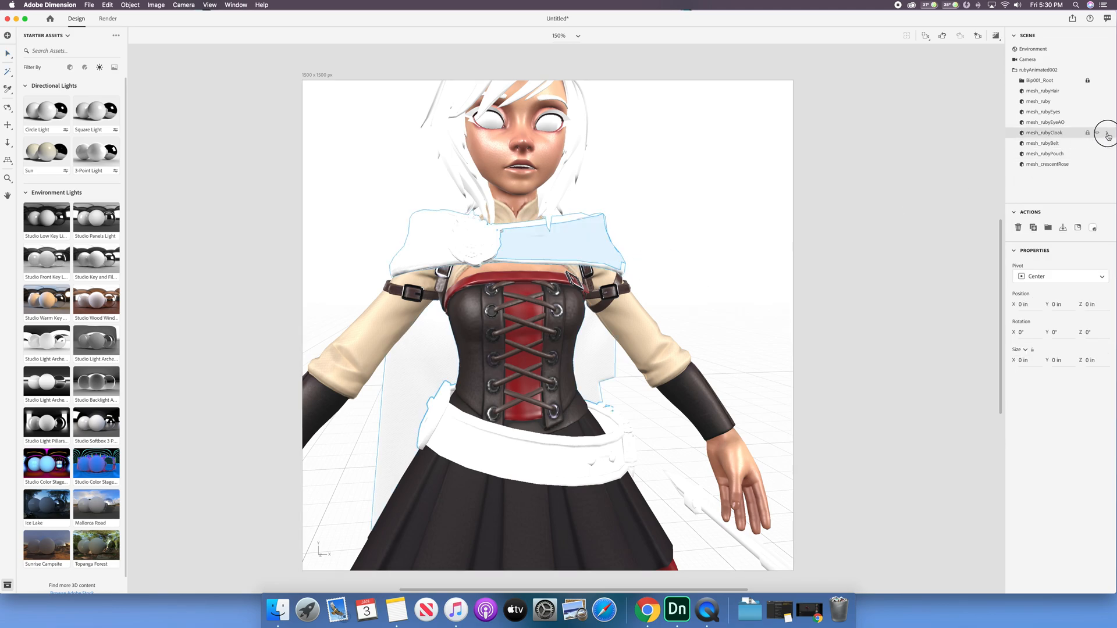
click(1104, 134)
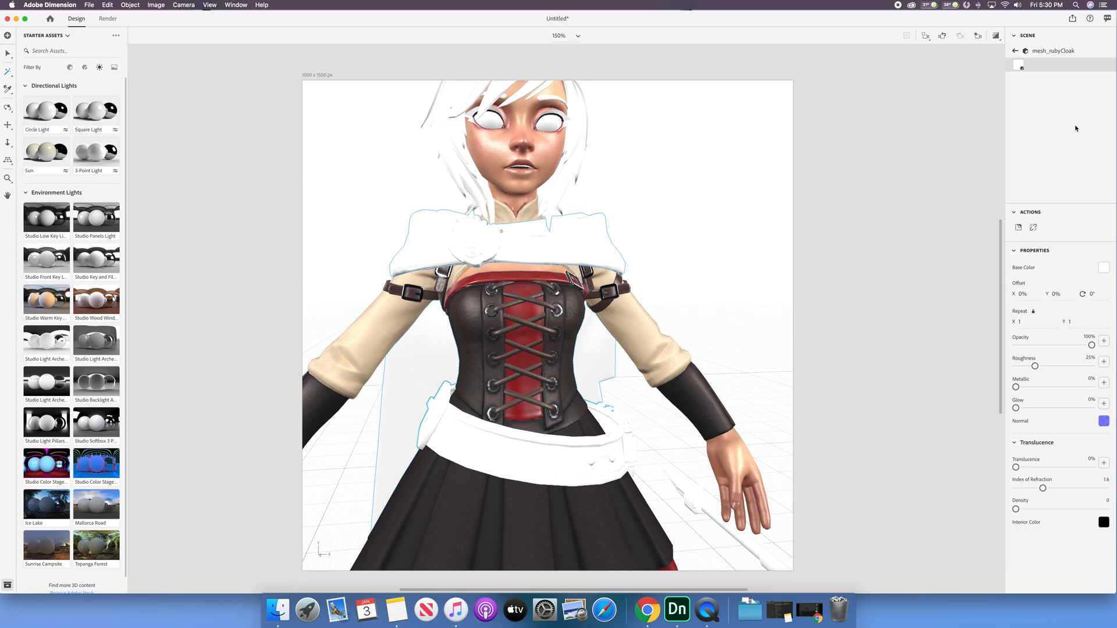
click(1018, 227)
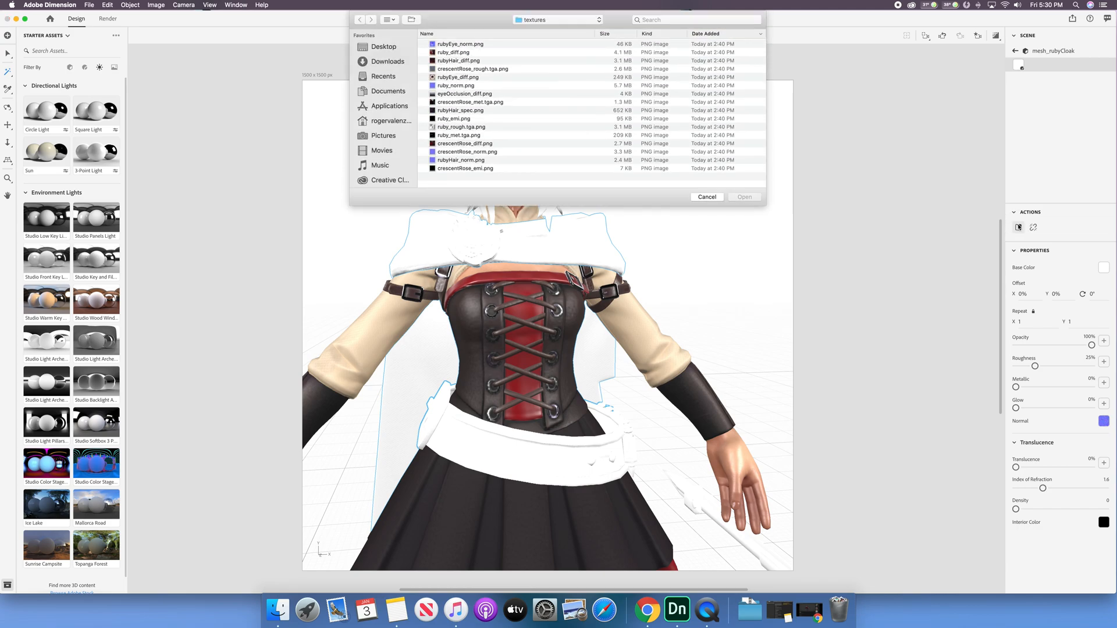
double_click(457, 52)
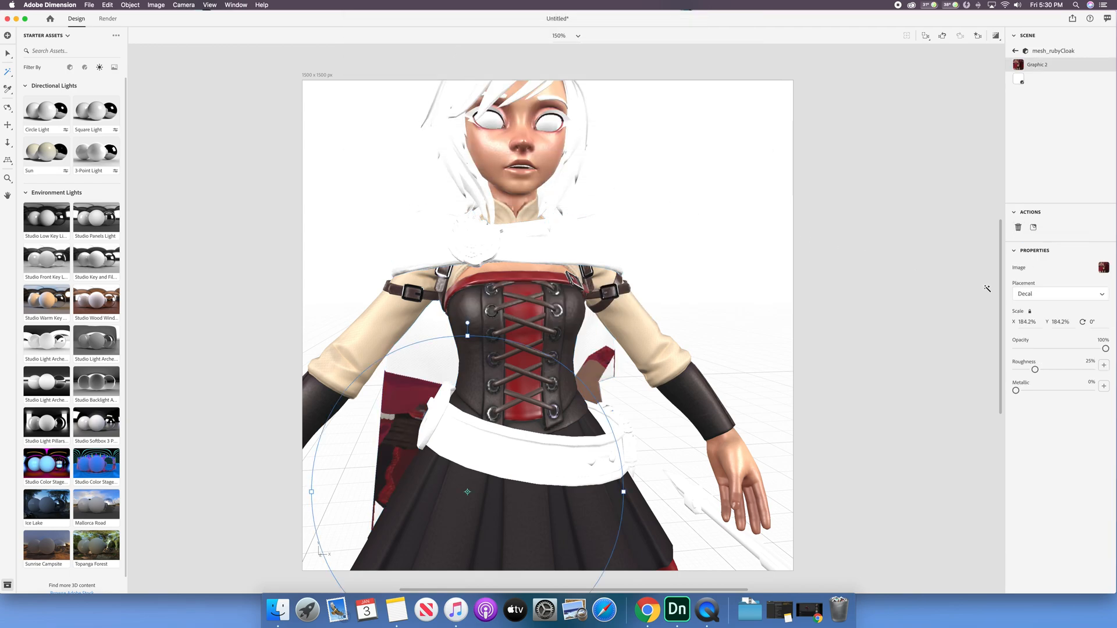
click(1043, 295)
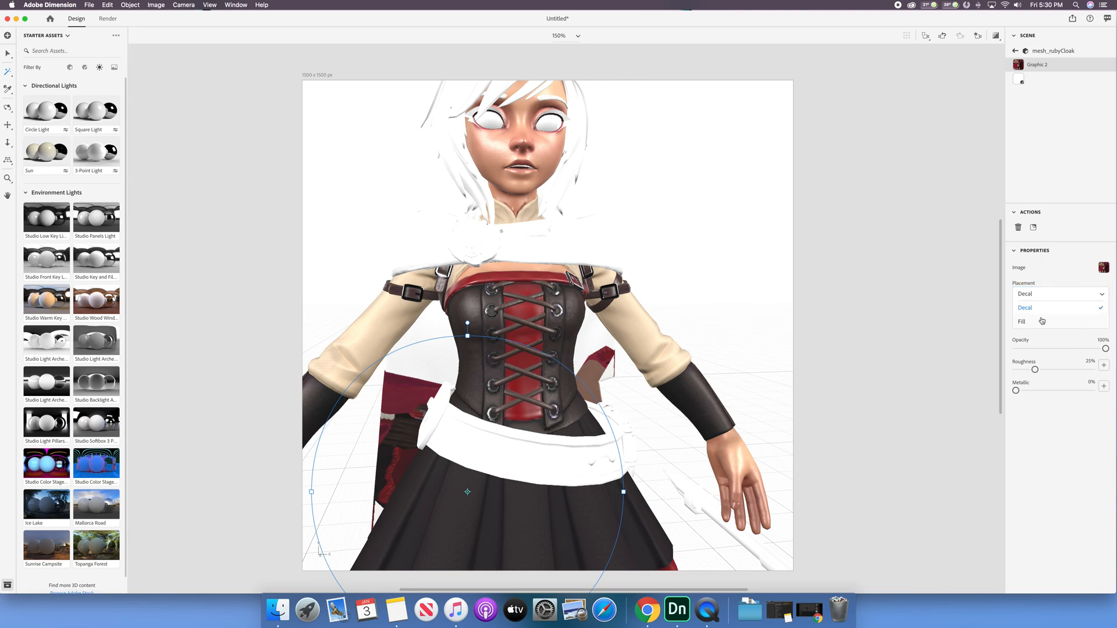
click(1042, 320)
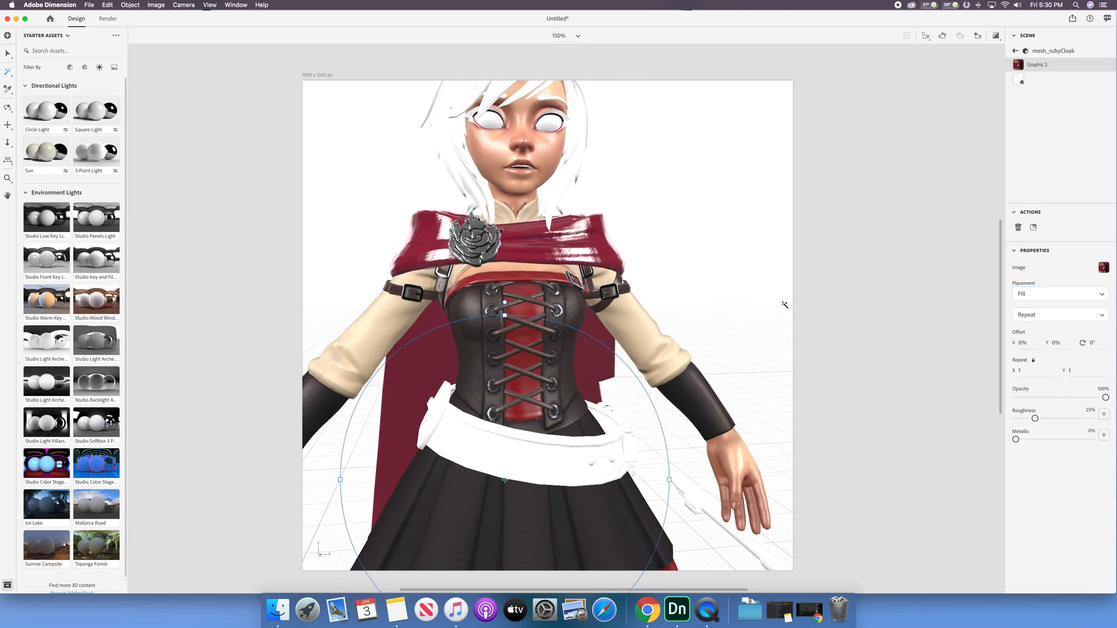
middle_drag(753, 294, 514, 224)
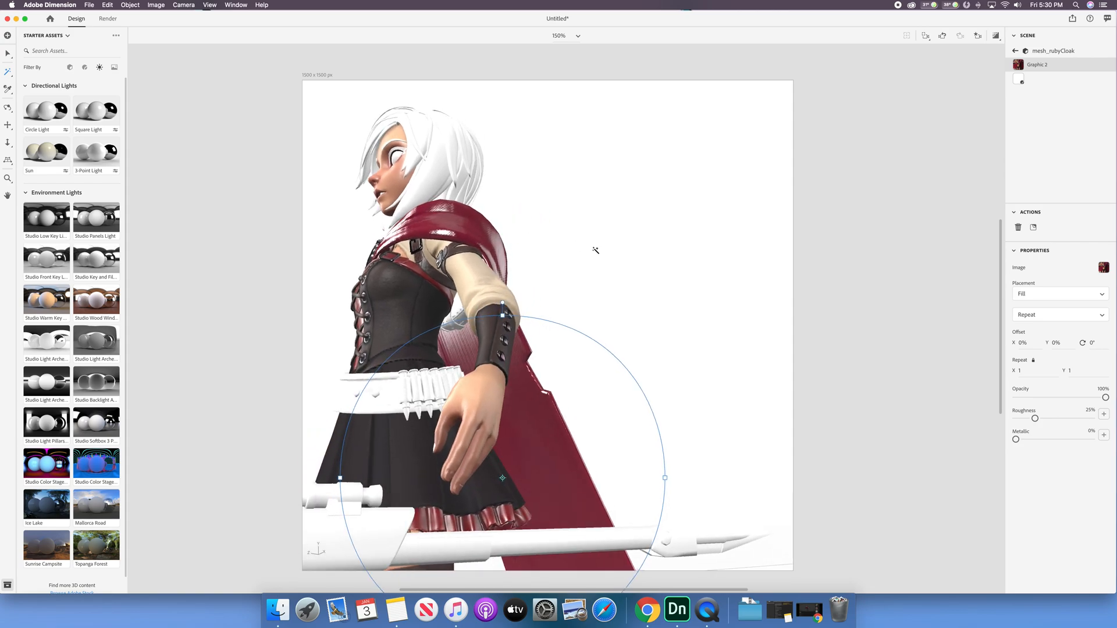
middle_drag(596, 250, 500, 249)
middle_drag(578, 233, 471, 304)
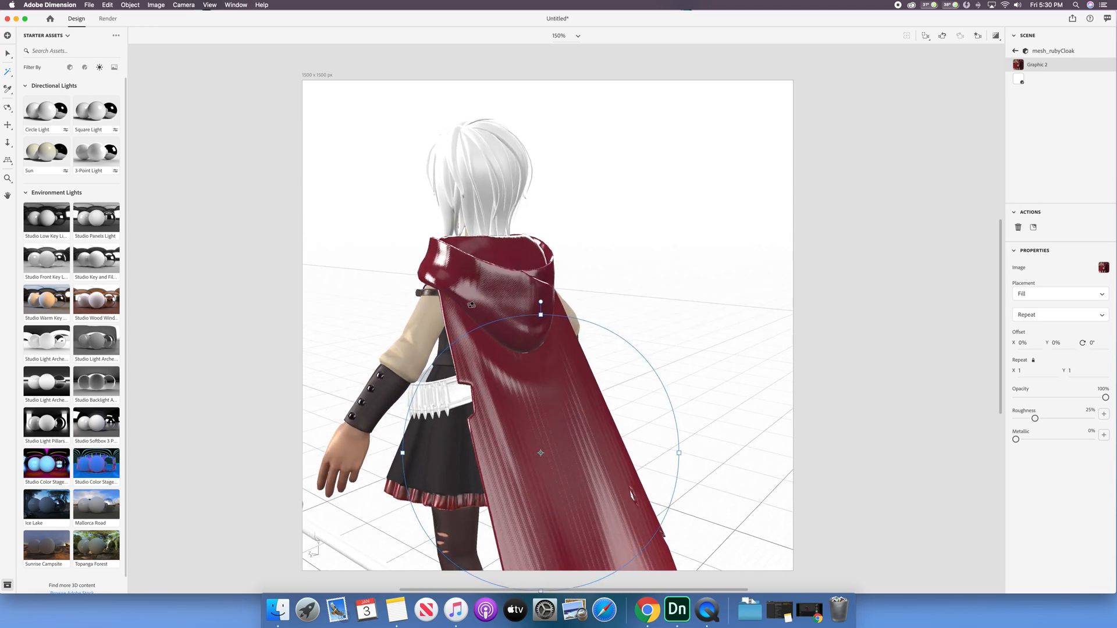
click(594, 317)
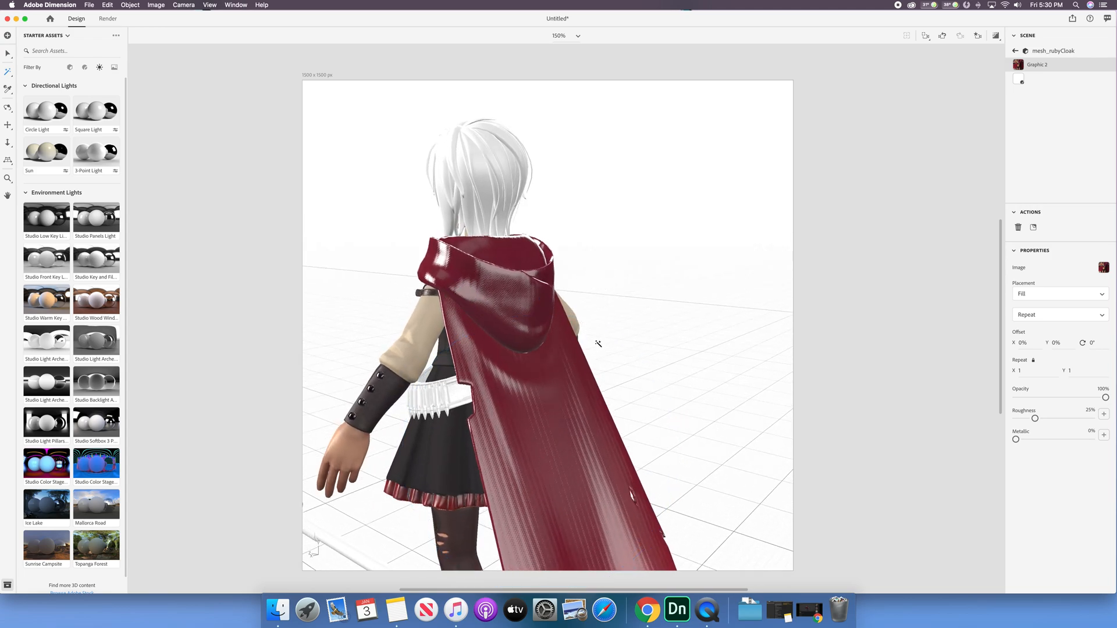
- Load ruby_rough.tga.png as the roughness map of the graphic on mesh_rubyCloak
middle_drag(593, 279, 589, 282)
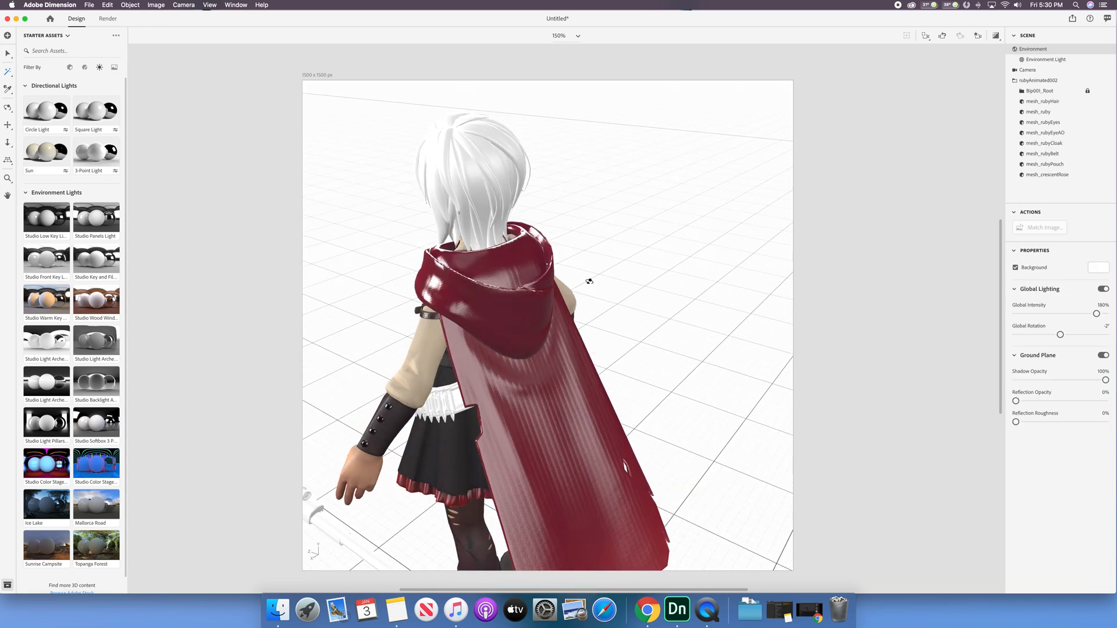
mouse_move(597, 268)
mouse_down()
mouse_move(607, 284)
mouse_move(650, 290)
mouse_up()
middle_drag(619, 326, 647, 289)
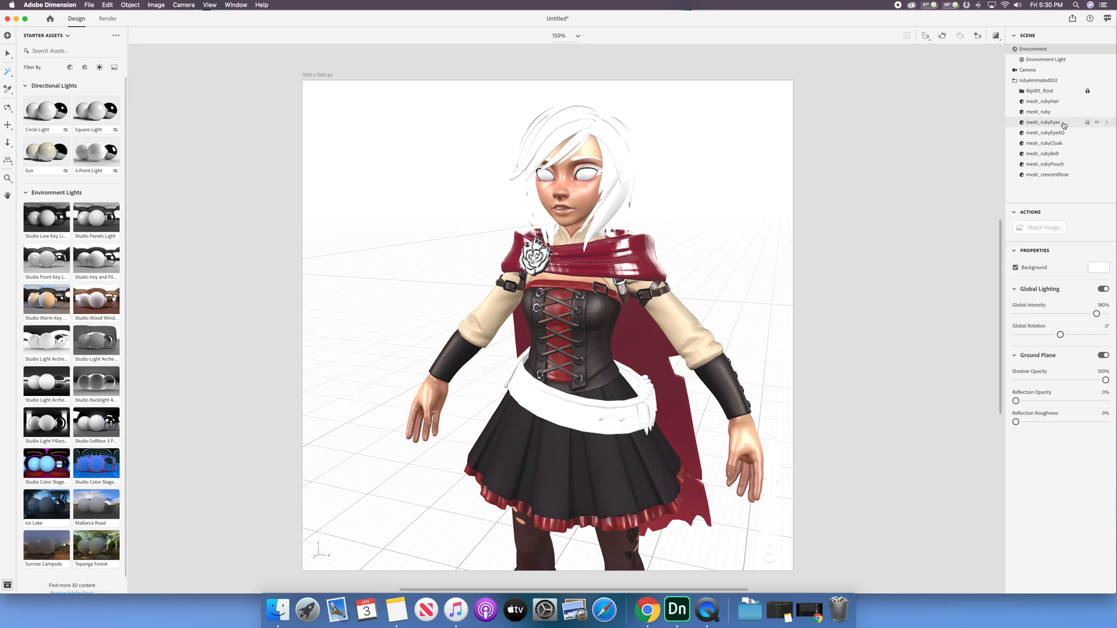
click(1107, 143)
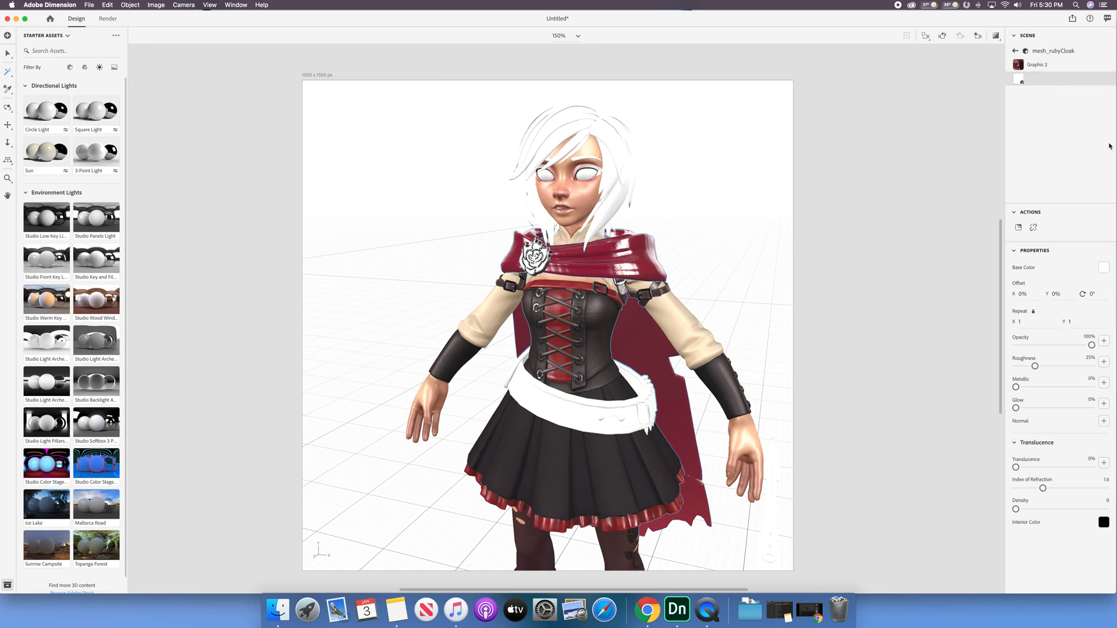
click(1047, 65)
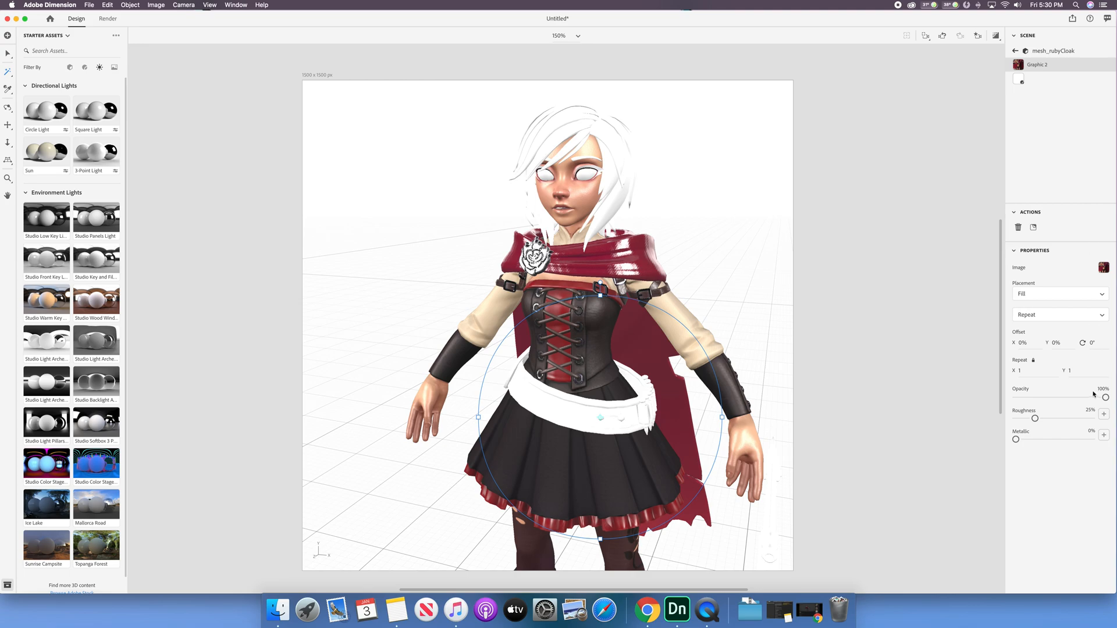
click(1104, 415)
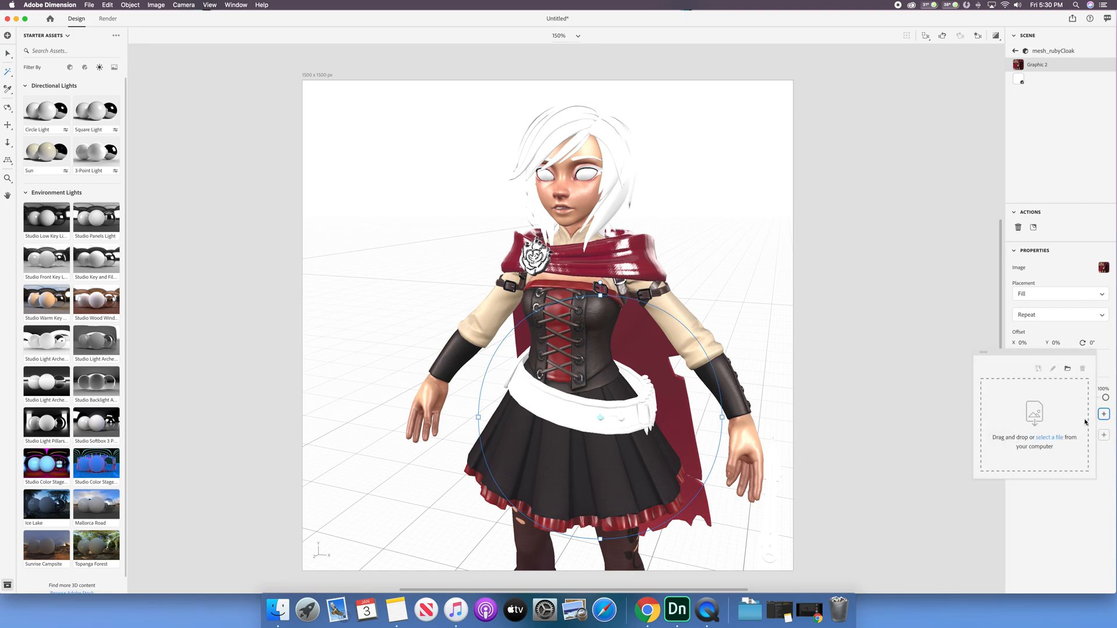
click(1050, 438)
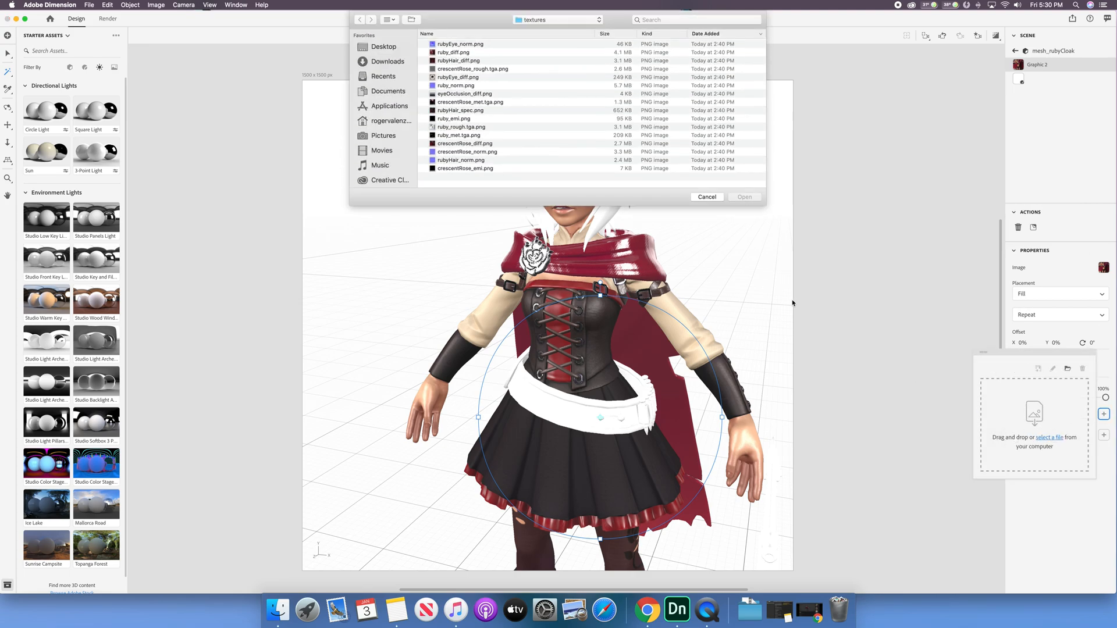
click(464, 127)
double_click(464, 127)
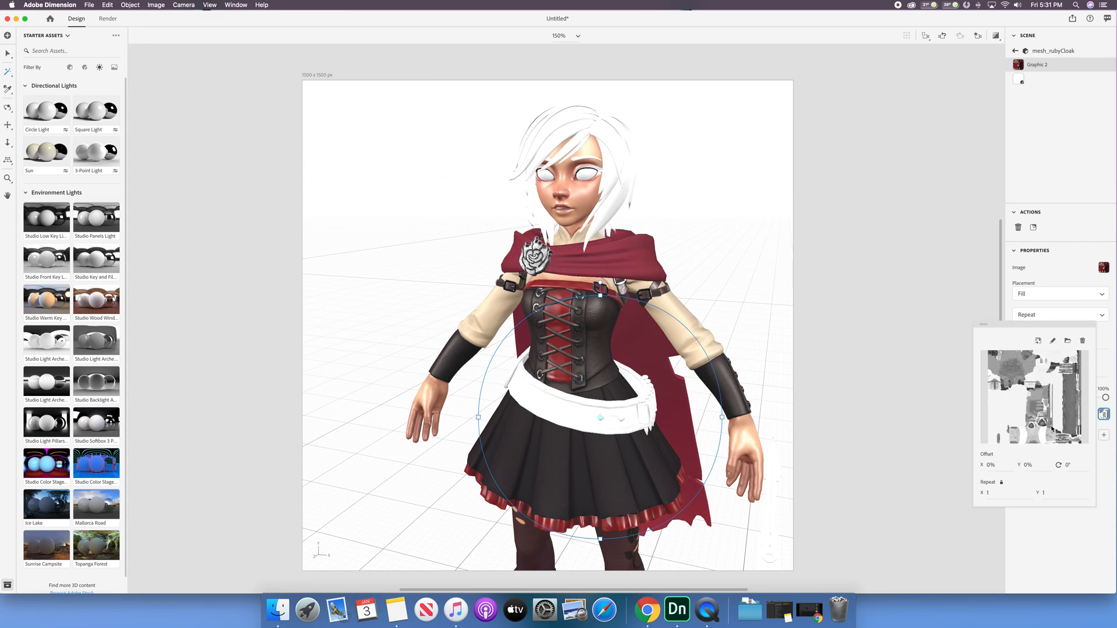
- Load ruby_met.tga.png as the metallic map of the mesh_rubyCloak graphic and check the base material's normal map
click(1102, 417)
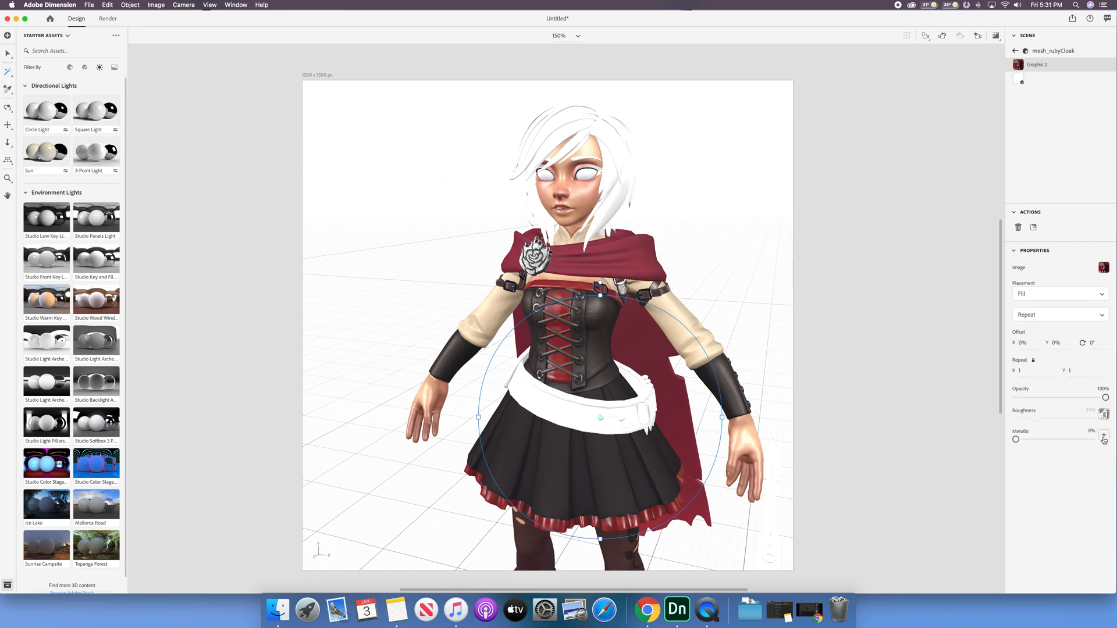
click(1103, 437)
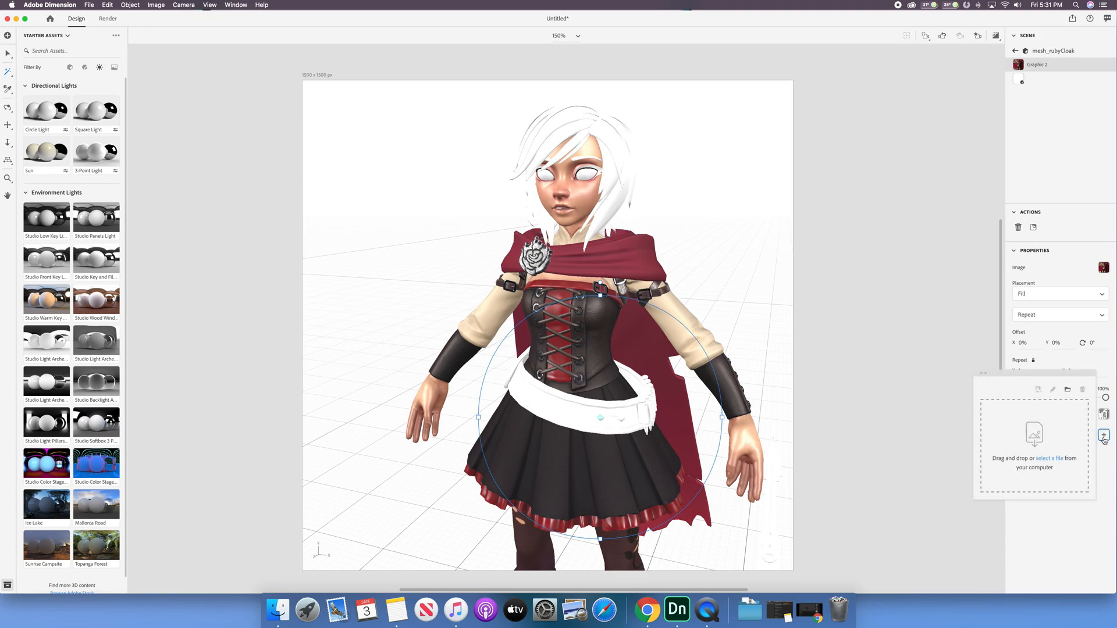
click(1062, 459)
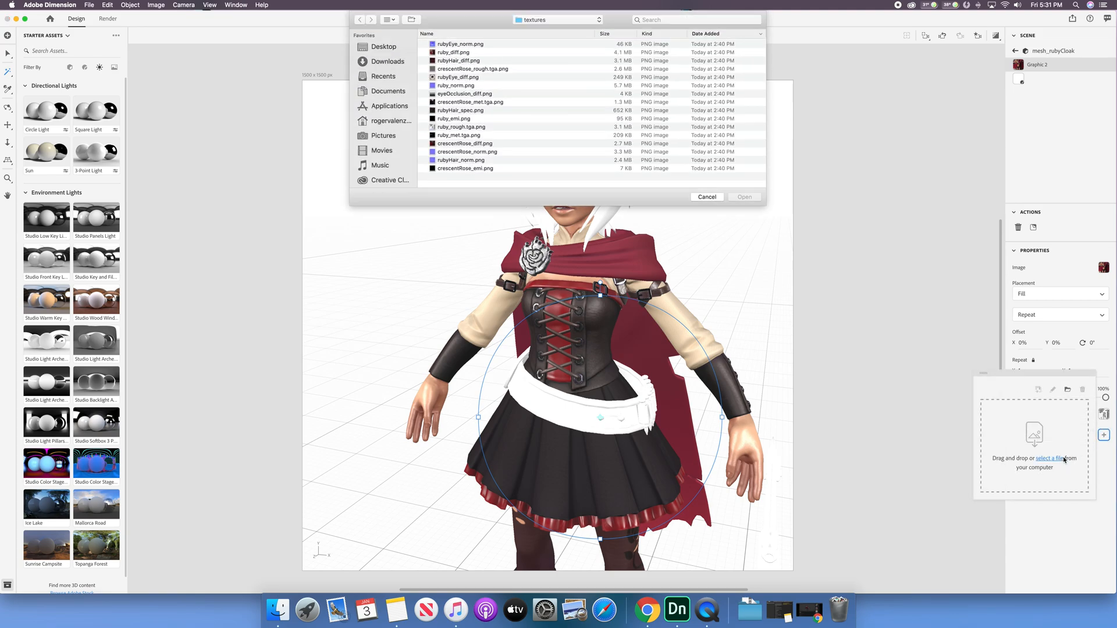
click(478, 136)
double_click(475, 136)
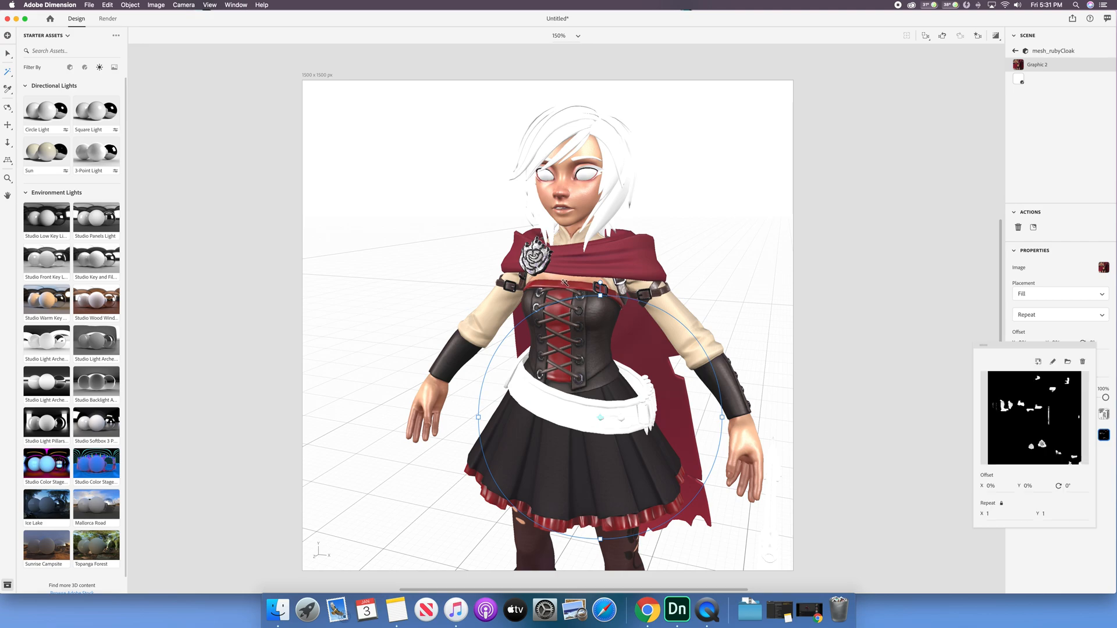
right_drag(555, 279, 628, 237)
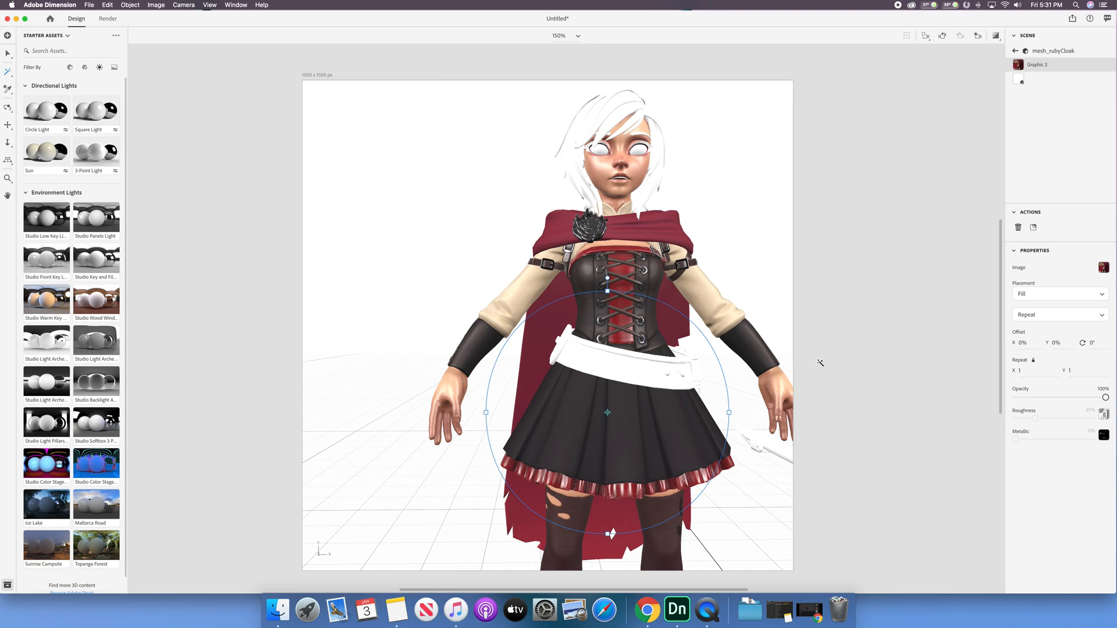
mouse_move(820, 363)
right_down()
mouse_move(740, 366)
mouse_move(775, 382)
mouse_move(817, 375)
right_up()
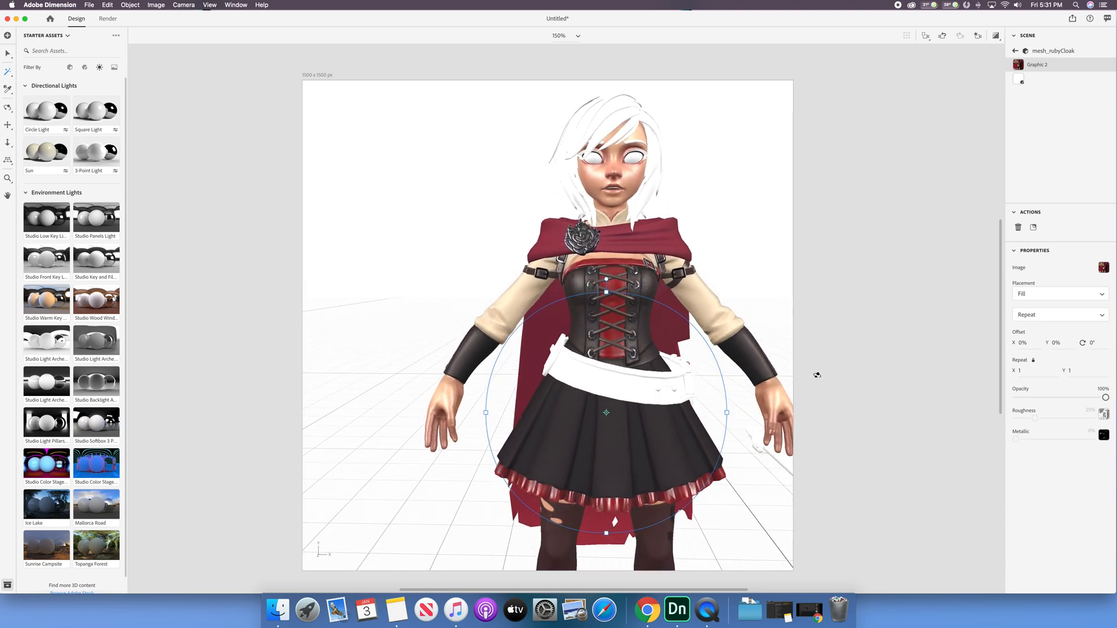
click(1038, 79)
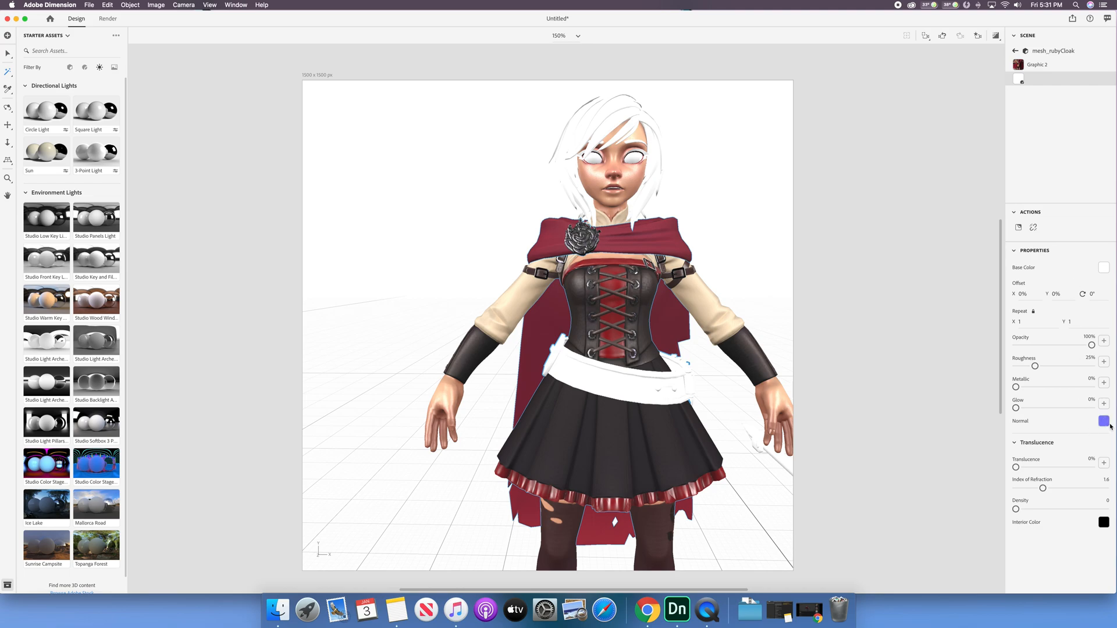
right_drag(850, 345, 847, 321)
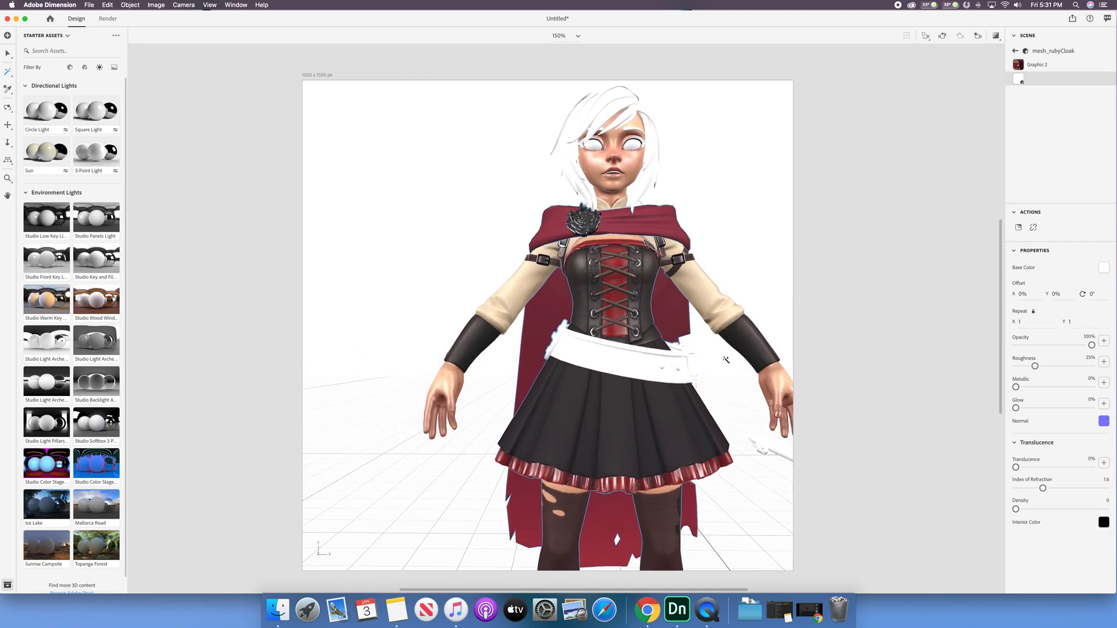
- Place ruby_diff.png as a graphic on the material of mesh_rubyBelt and set its placement to Fill
click(597, 357)
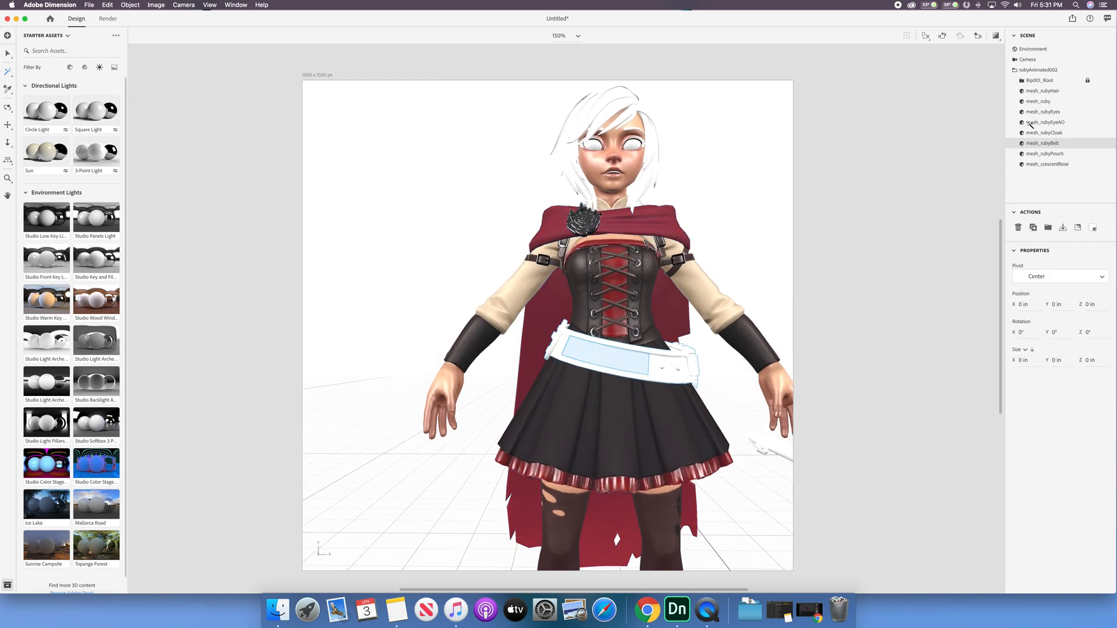
click(1108, 145)
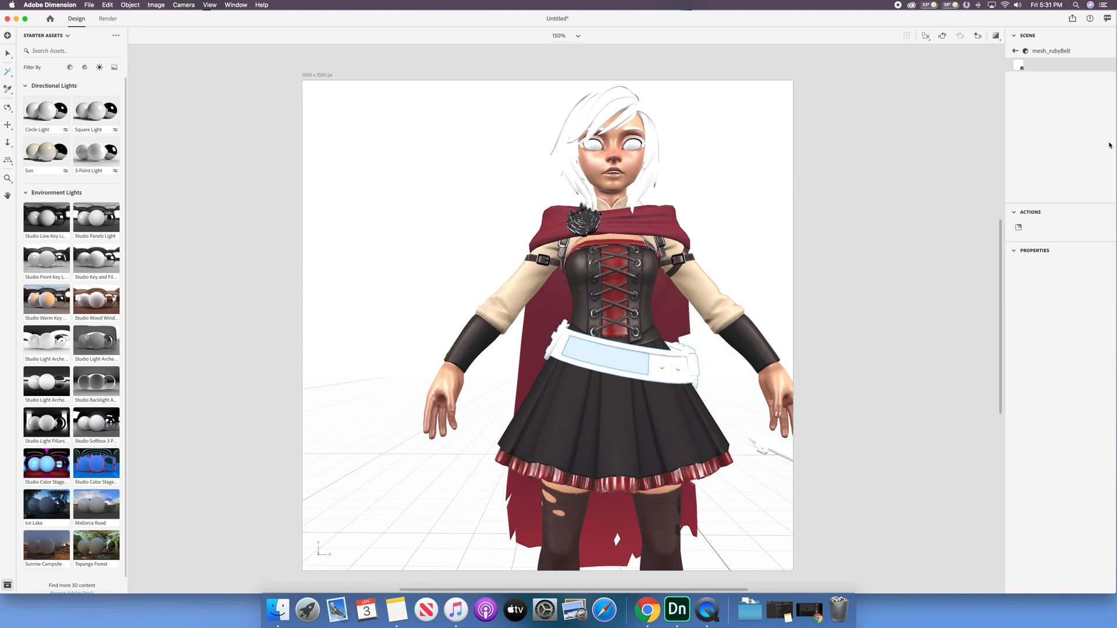
click(1019, 228)
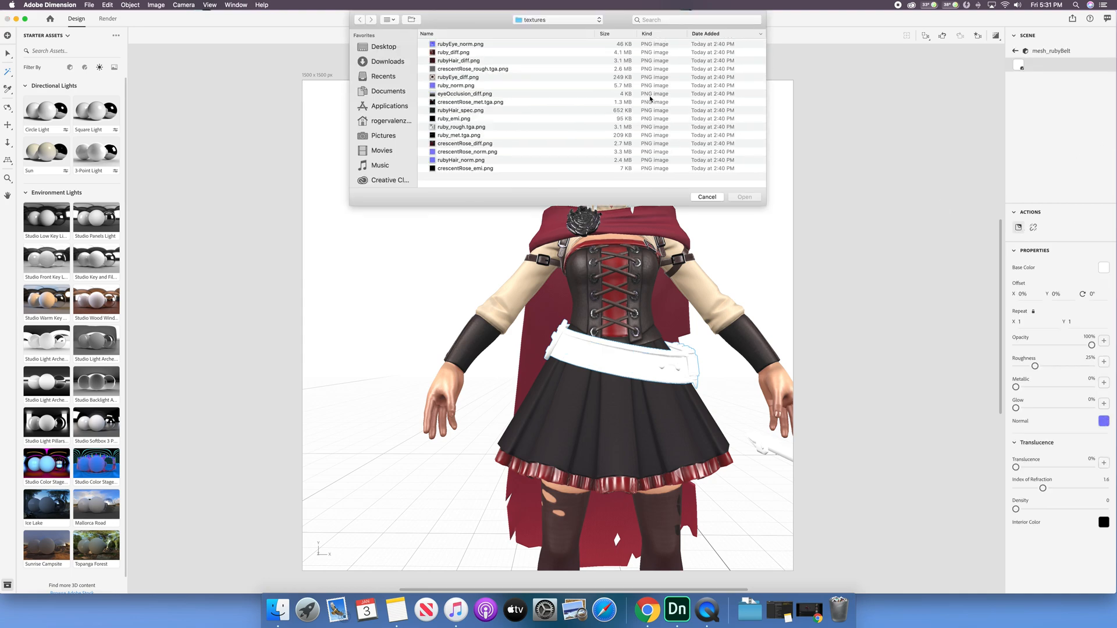
click(458, 52)
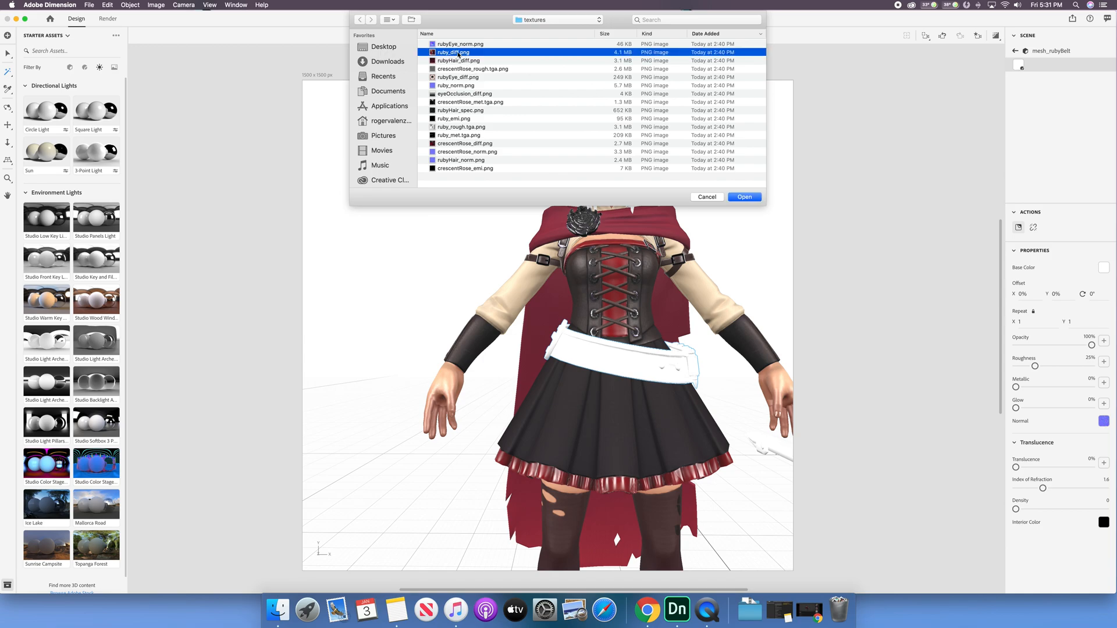
double_click(458, 53)
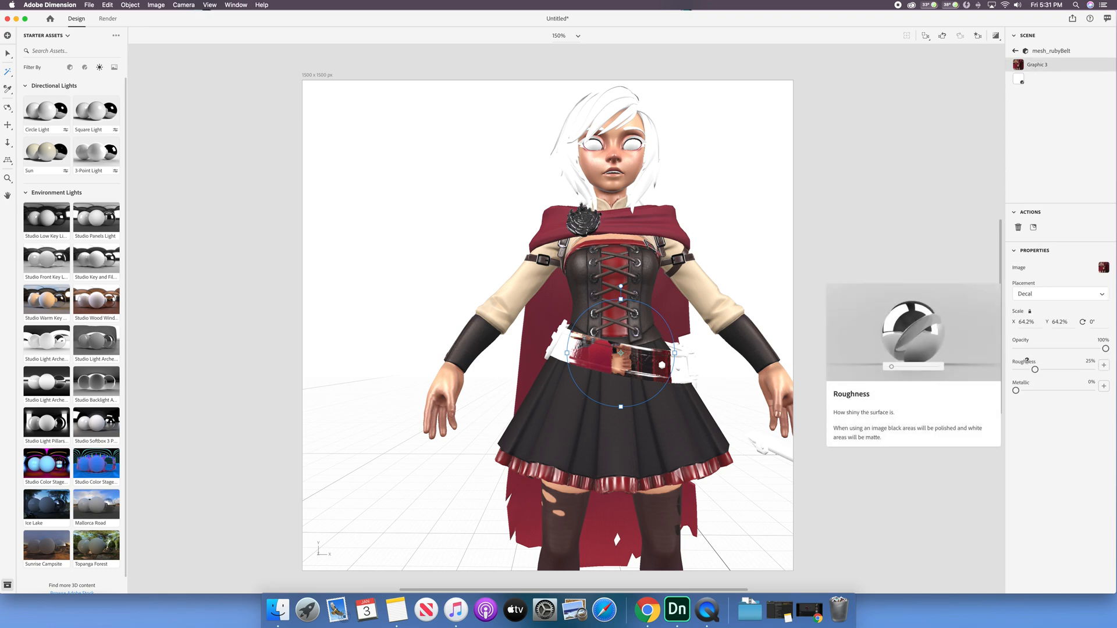
click(1056, 299)
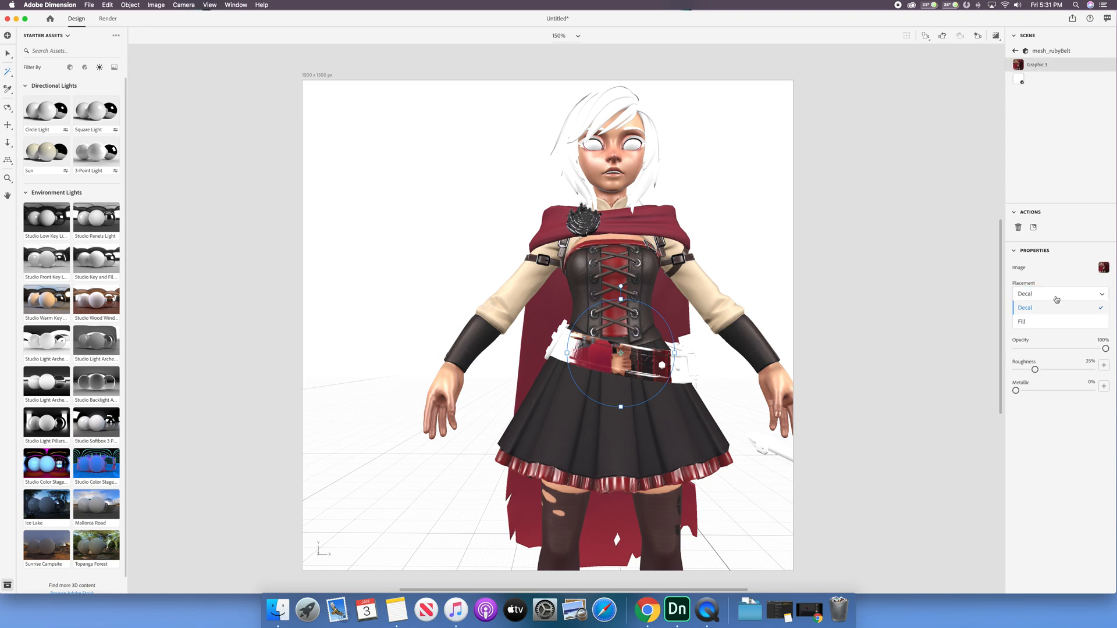
click(1034, 323)
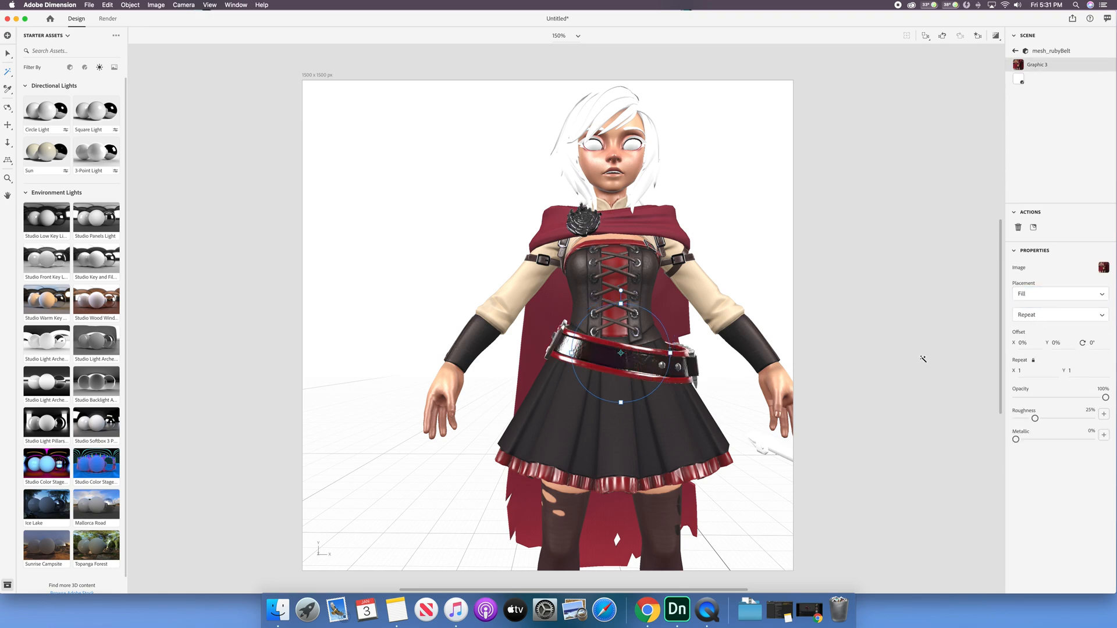
- Load ruby_rough.tga.png as the roughness map of the mesh_rubyBelt graphic and inspect the belt from the side
drag(745, 394, 777, 423)
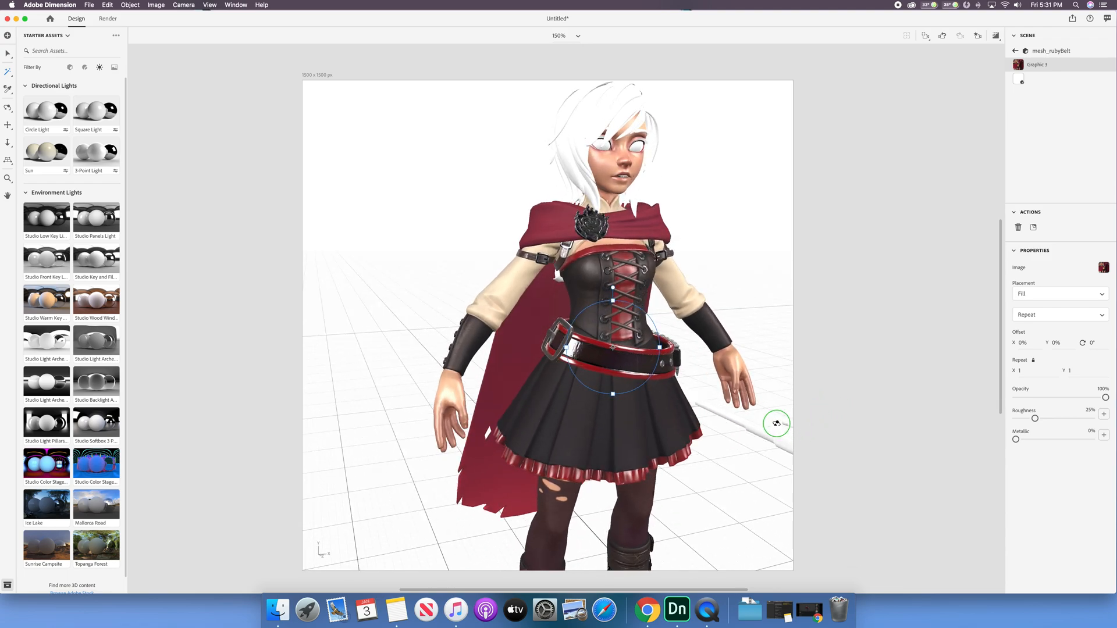
right_drag(777, 424, 778, 431)
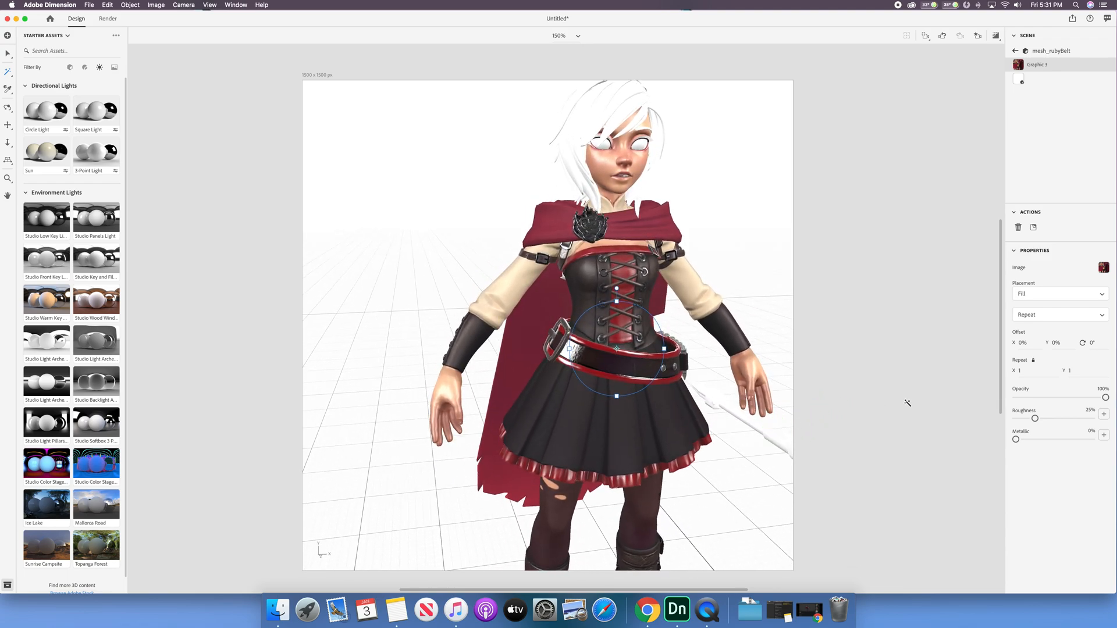
click(1104, 413)
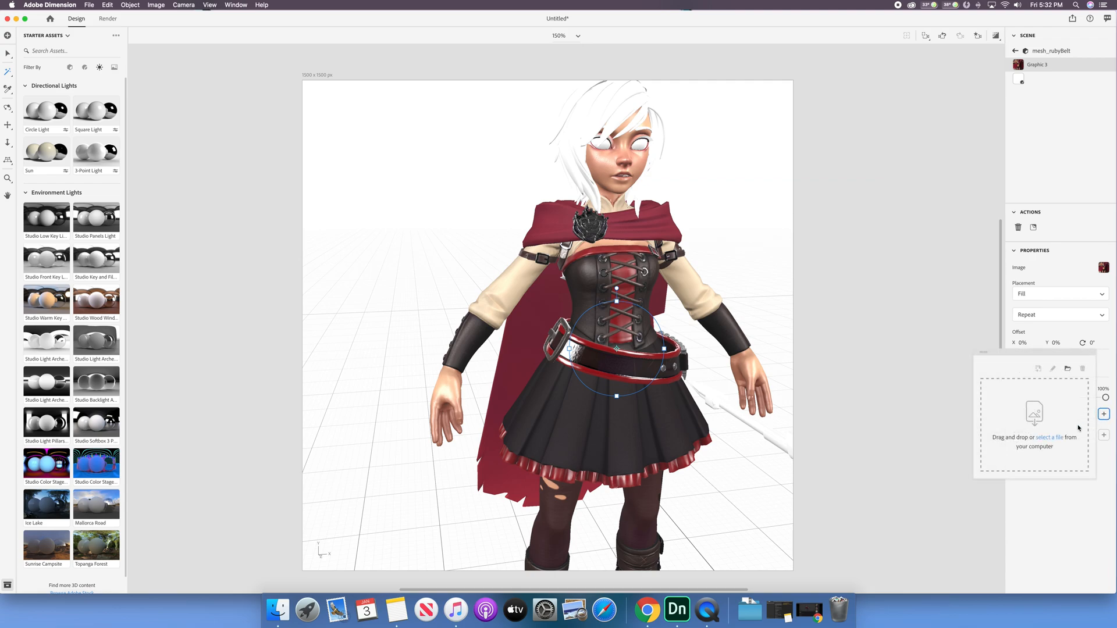
click(1051, 441)
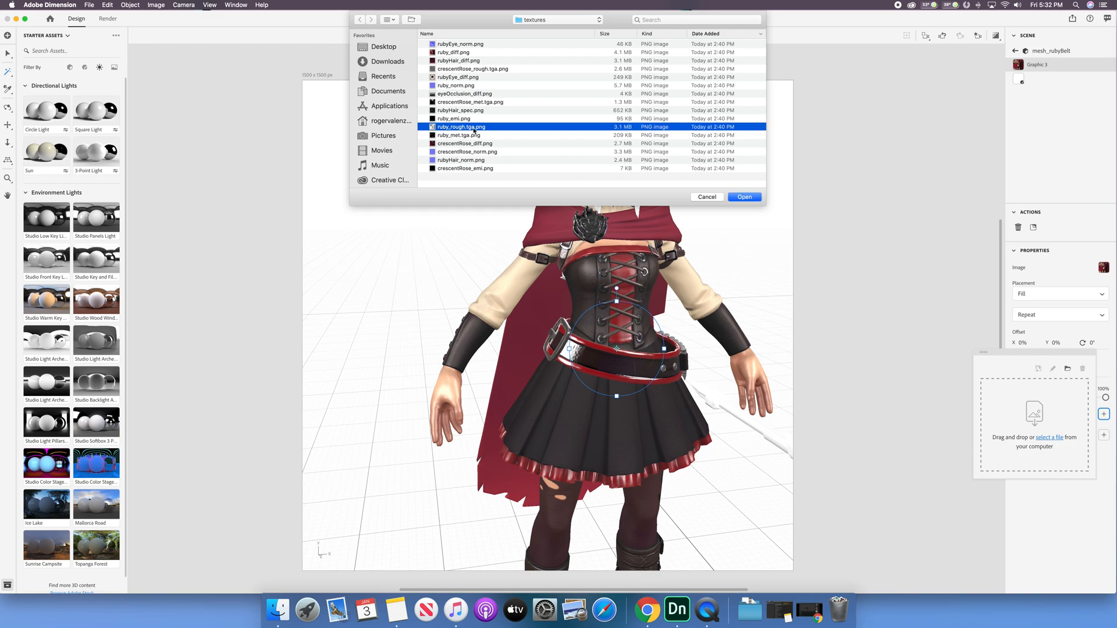
double_click(476, 128)
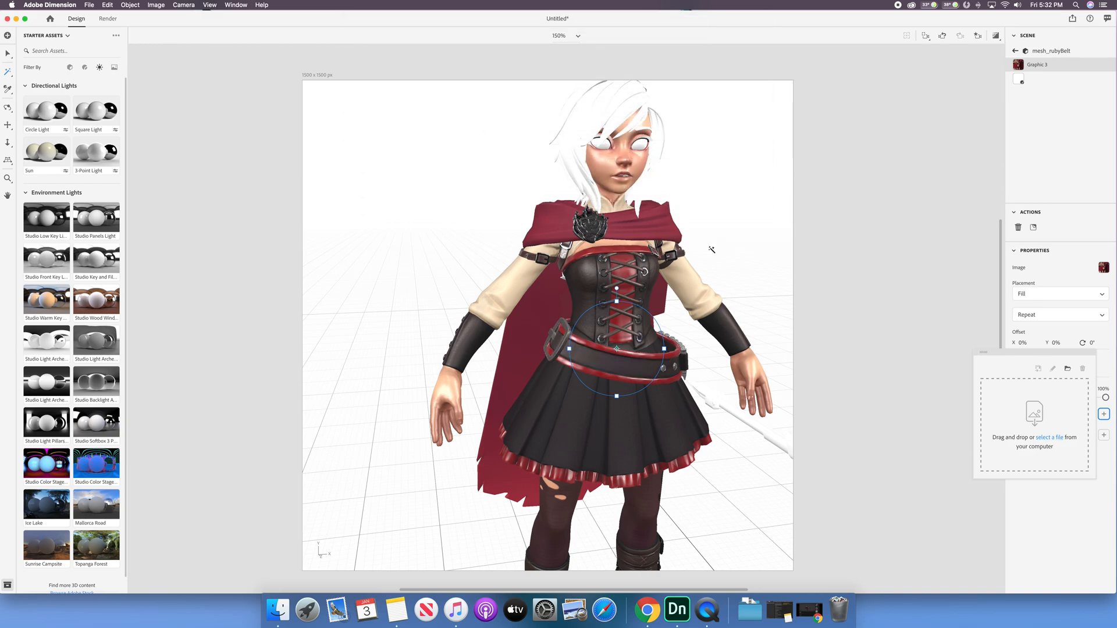
middle_drag(727, 382, 512, 348)
right_drag(512, 348, 496, 347)
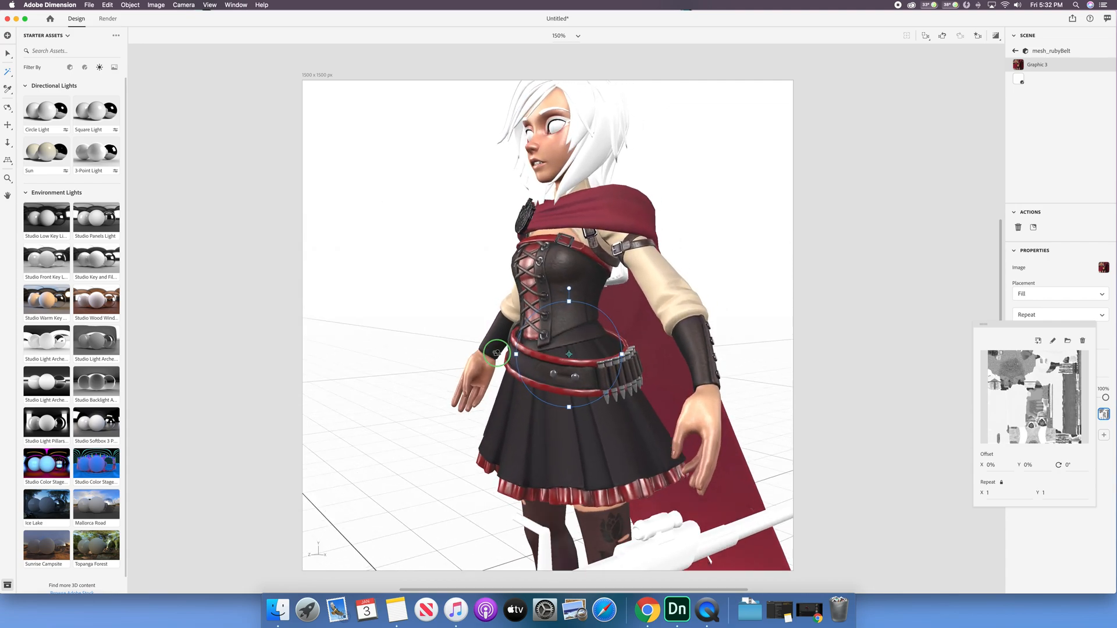
mouse_move(648, 340)
right_down()
mouse_move(619, 341)
mouse_move(634, 341)
right_up()
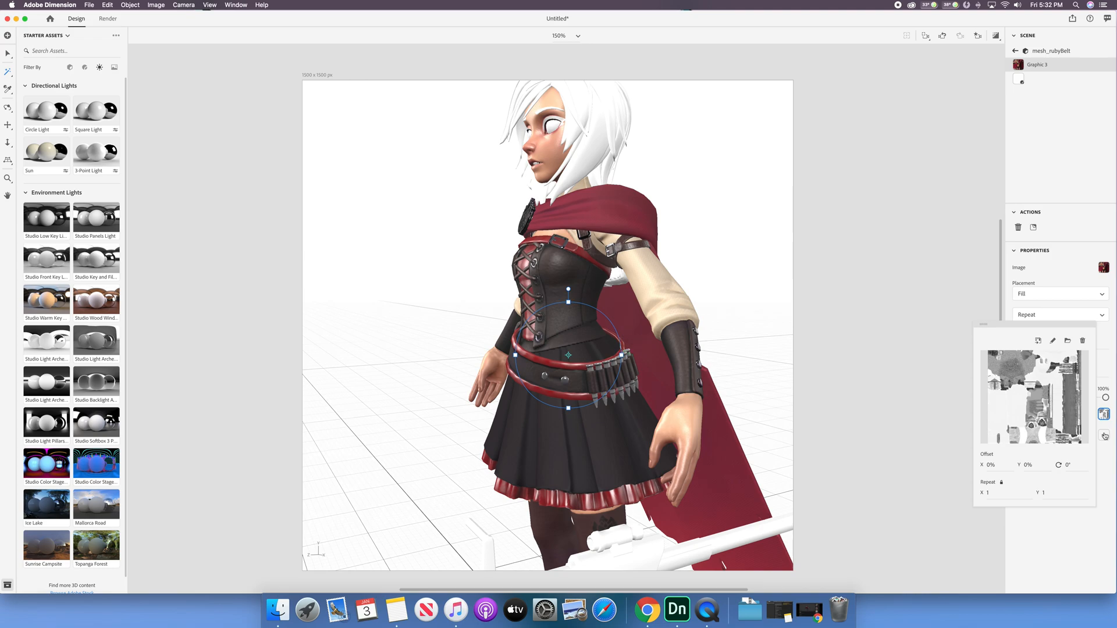
- Load ruby_met.tga.png as the metallic map of the mesh_rubyBelt graphic and inspect the belt's metal parts
click(1104, 436)
click(1052, 459)
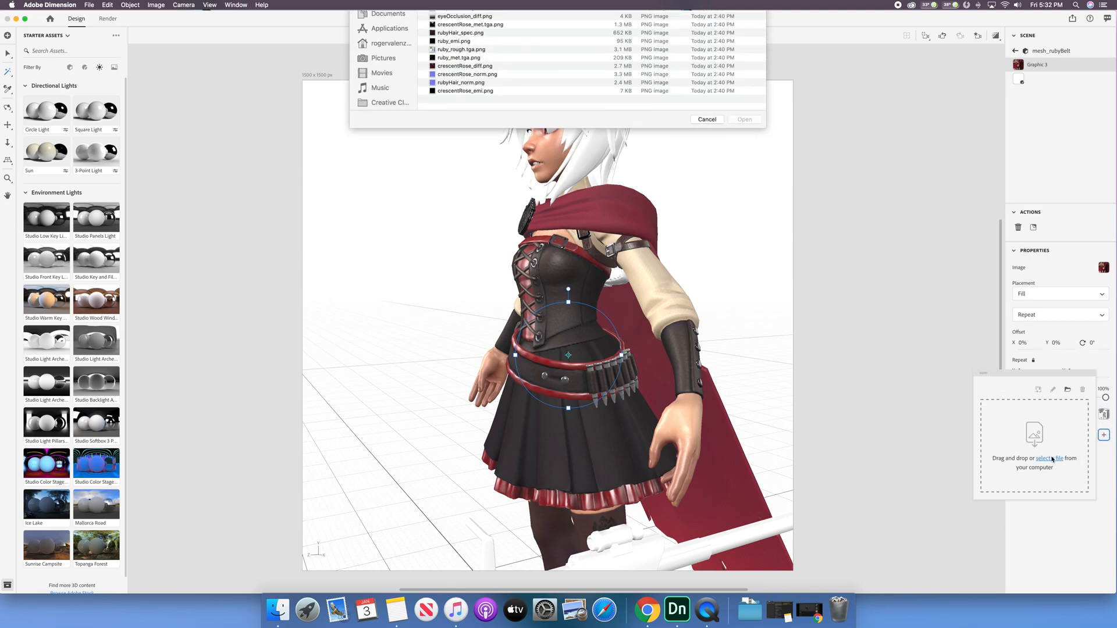
click(471, 136)
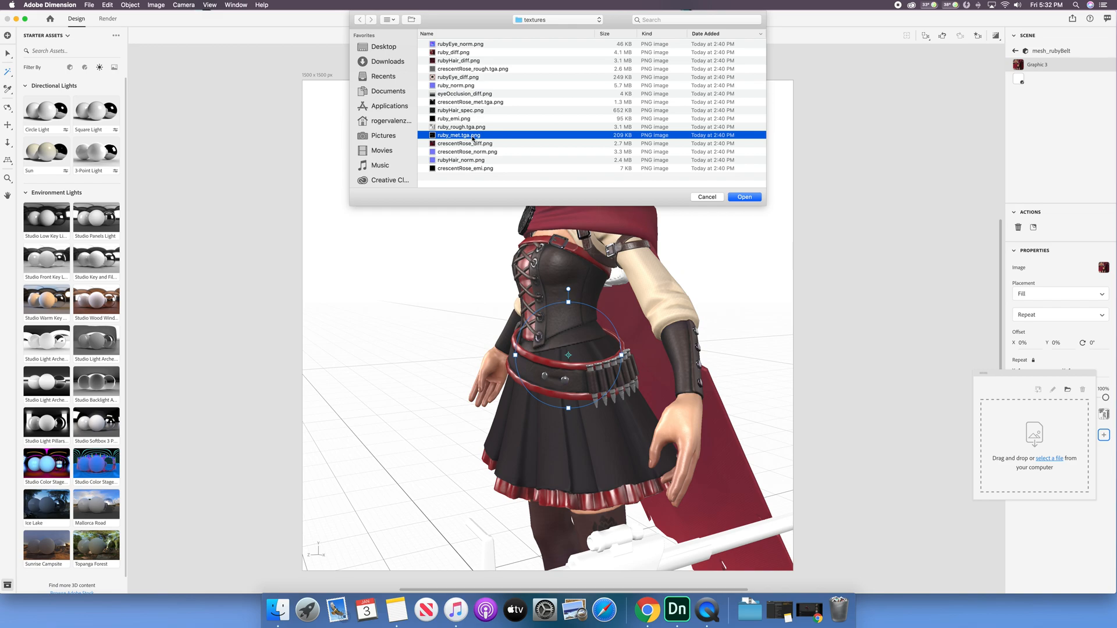
double_click(472, 135)
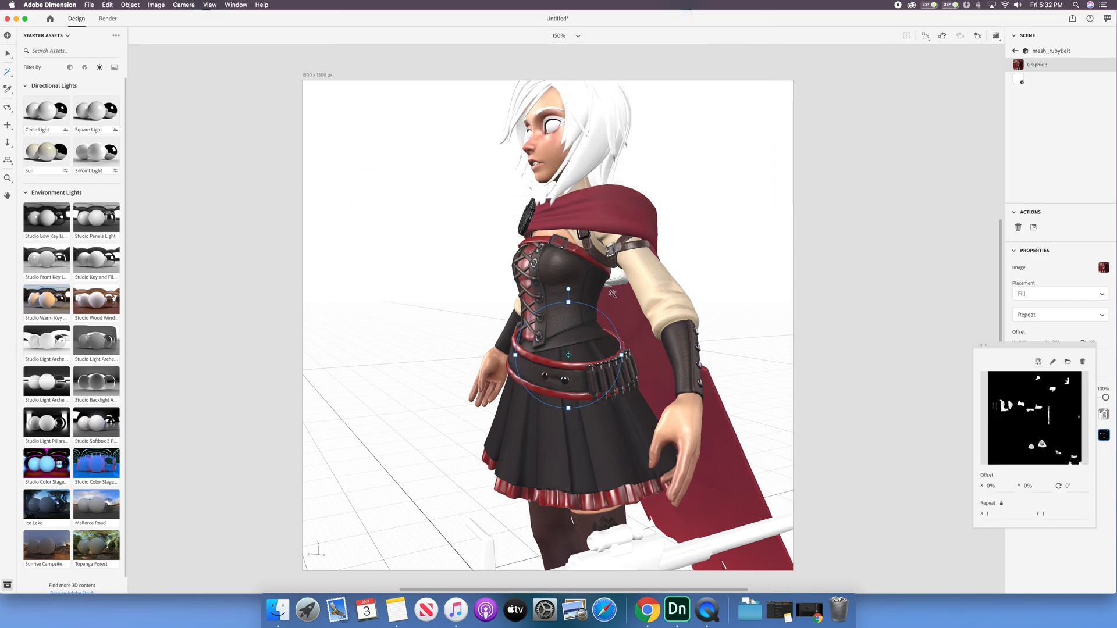
right_drag(614, 295, 685, 352)
right_drag(445, 391, 415, 379)
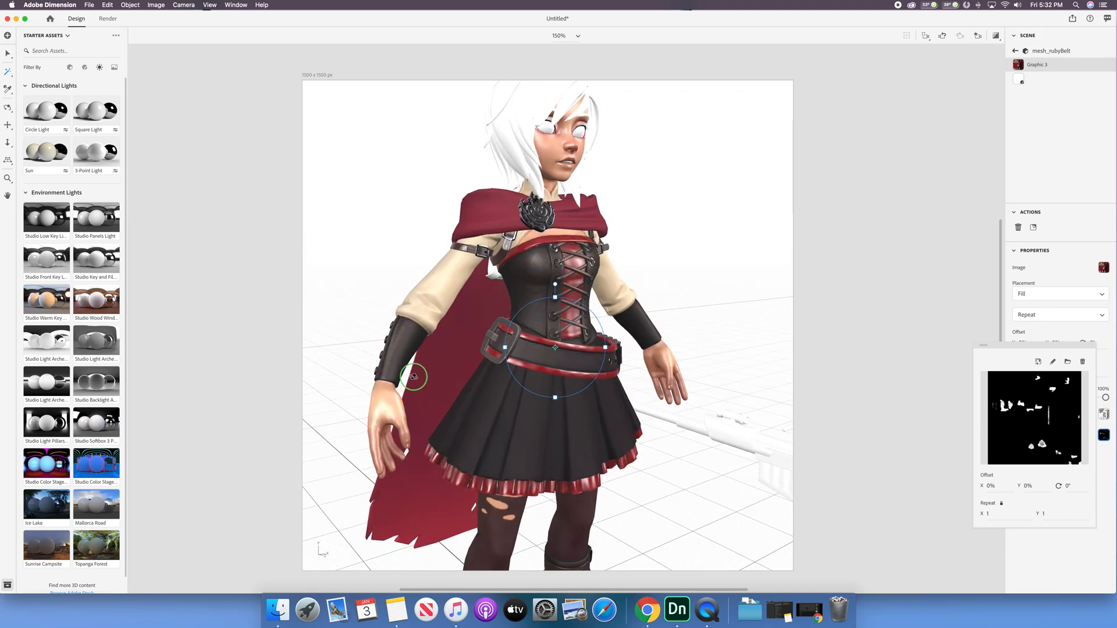
right_drag(617, 250, 527, 275)
scroll(574, 225, up, 5)
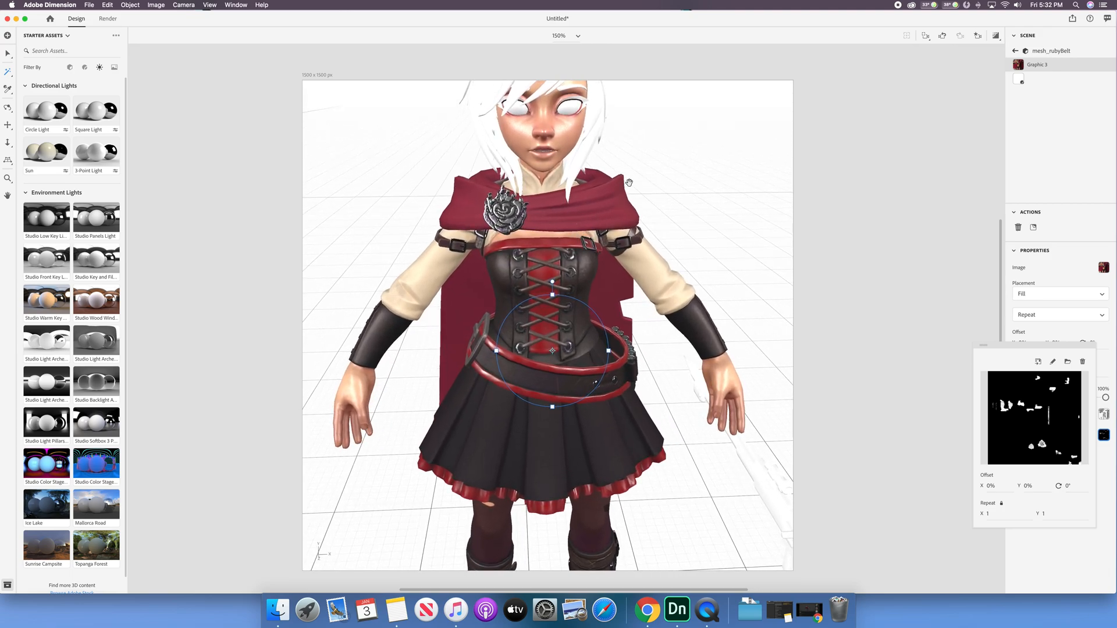
drag(629, 183, 621, 239)
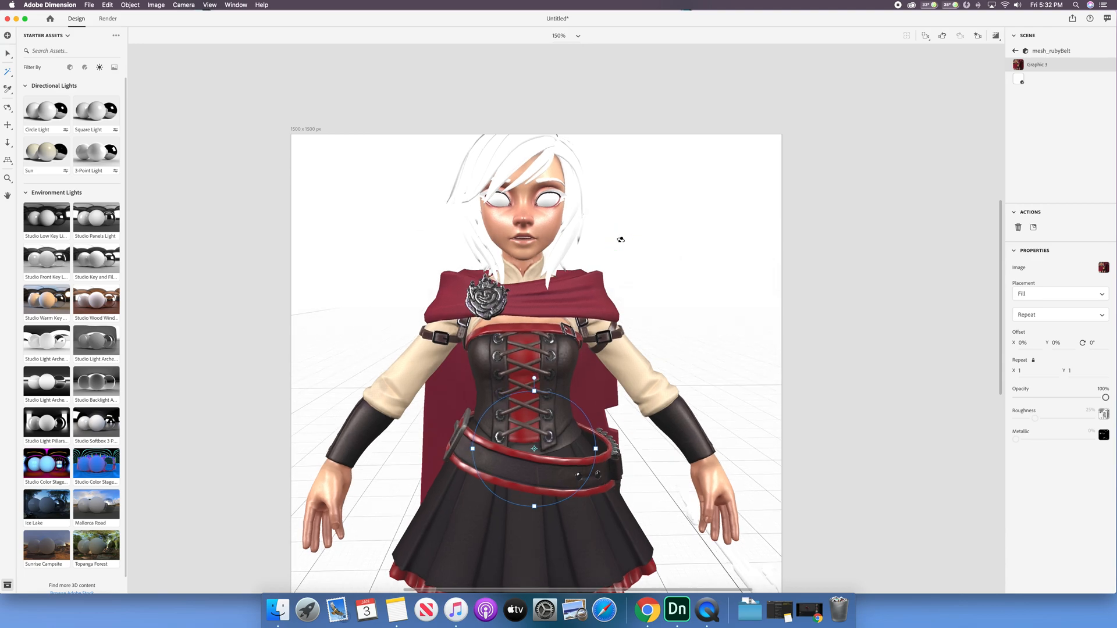
- Place rubyEye_diff.png as a graphic on the material of mesh_rubyEyes and set its placement to Fill
scroll(554, 225, up, 5)
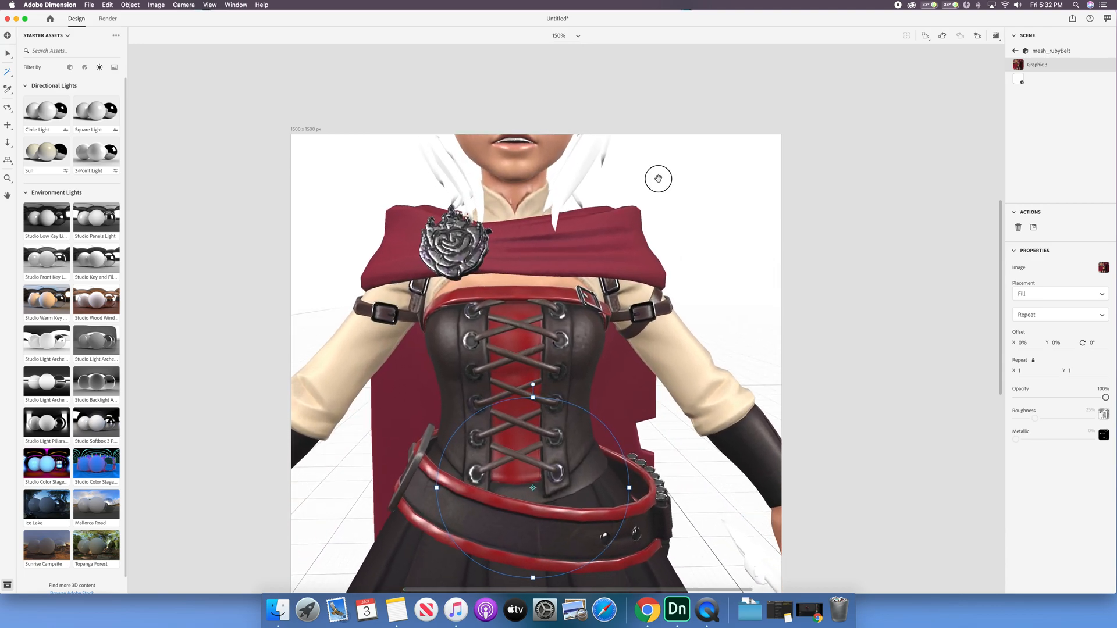
drag(659, 177, 682, 296)
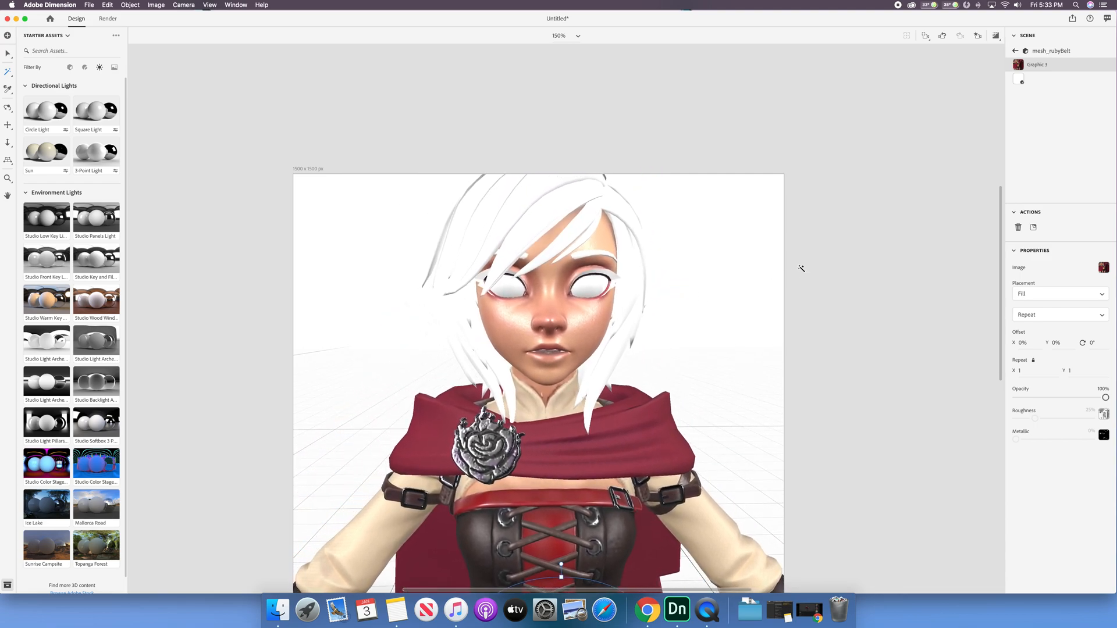
click(1034, 78)
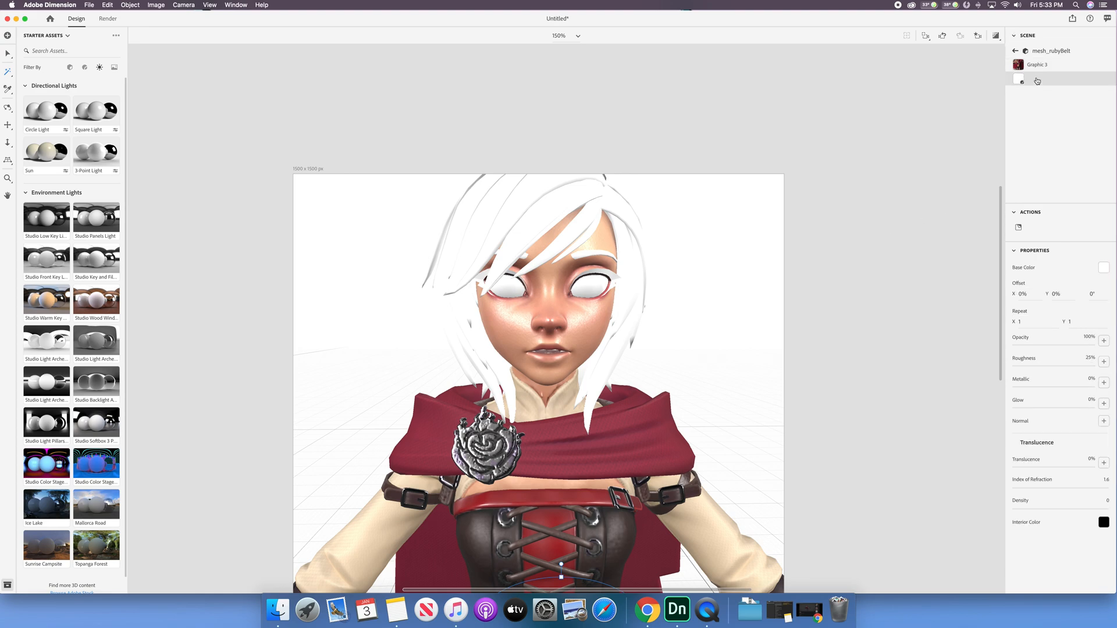
click(1014, 51)
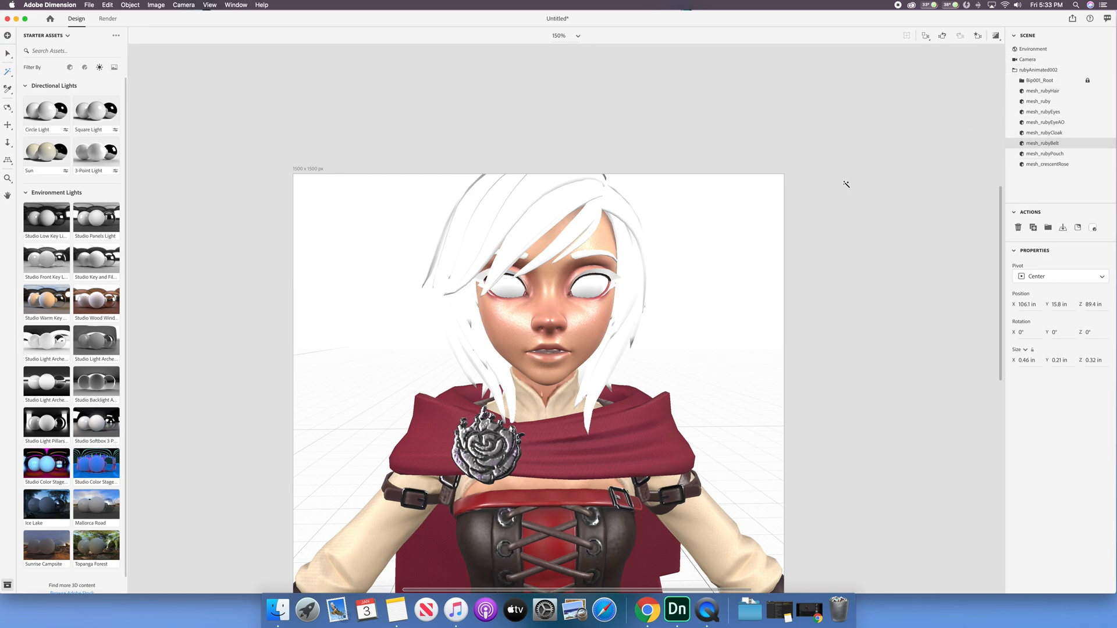
click(590, 286)
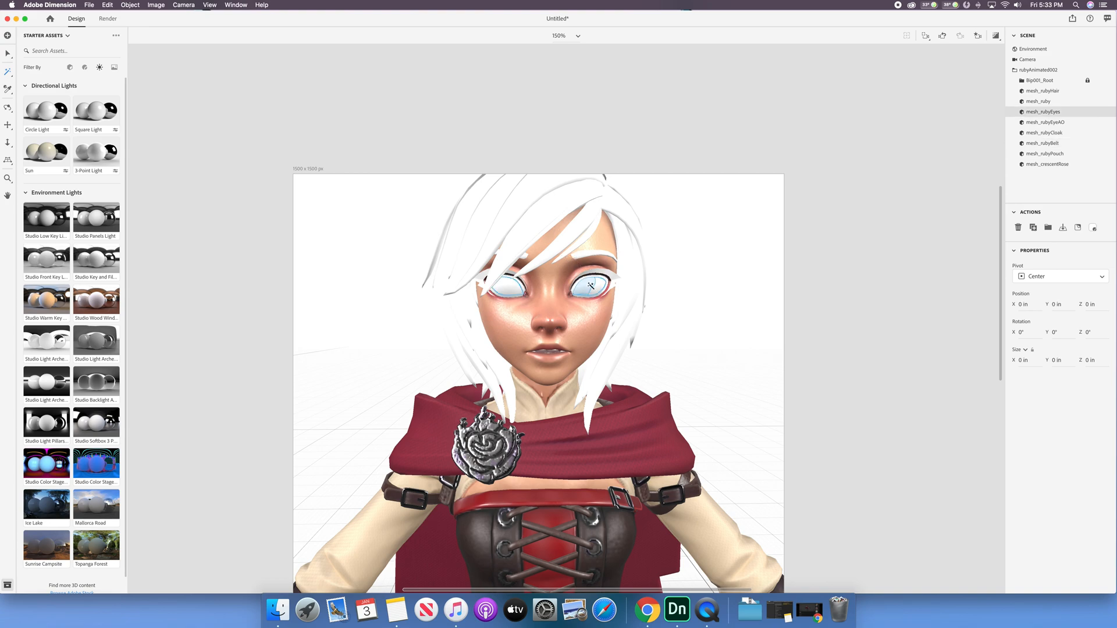
click(1107, 112)
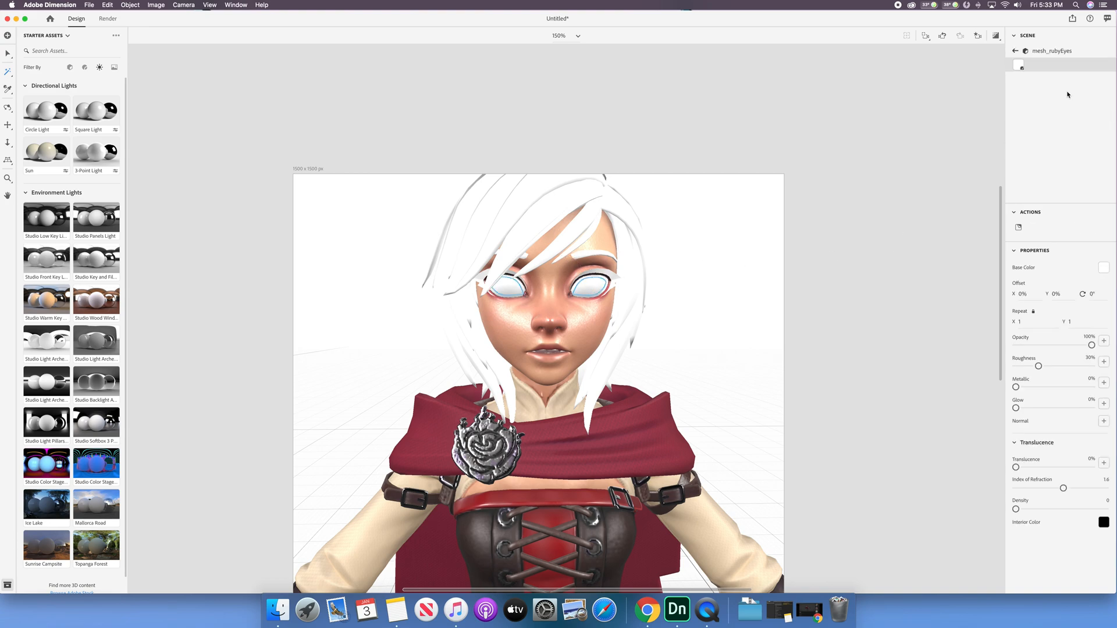
click(1018, 226)
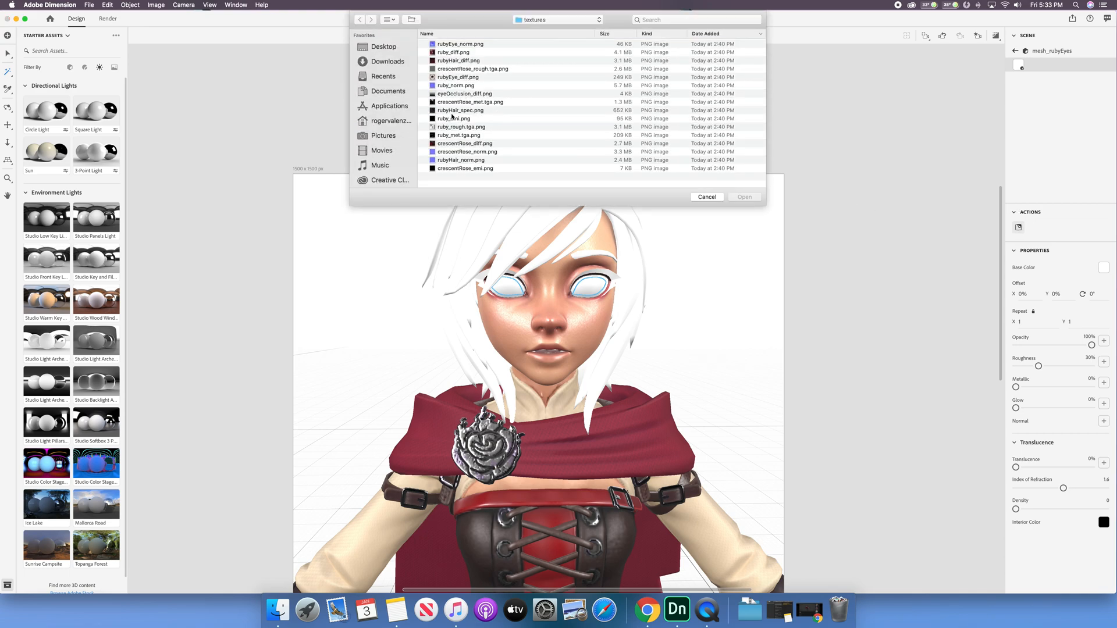
click(458, 77)
click(744, 197)
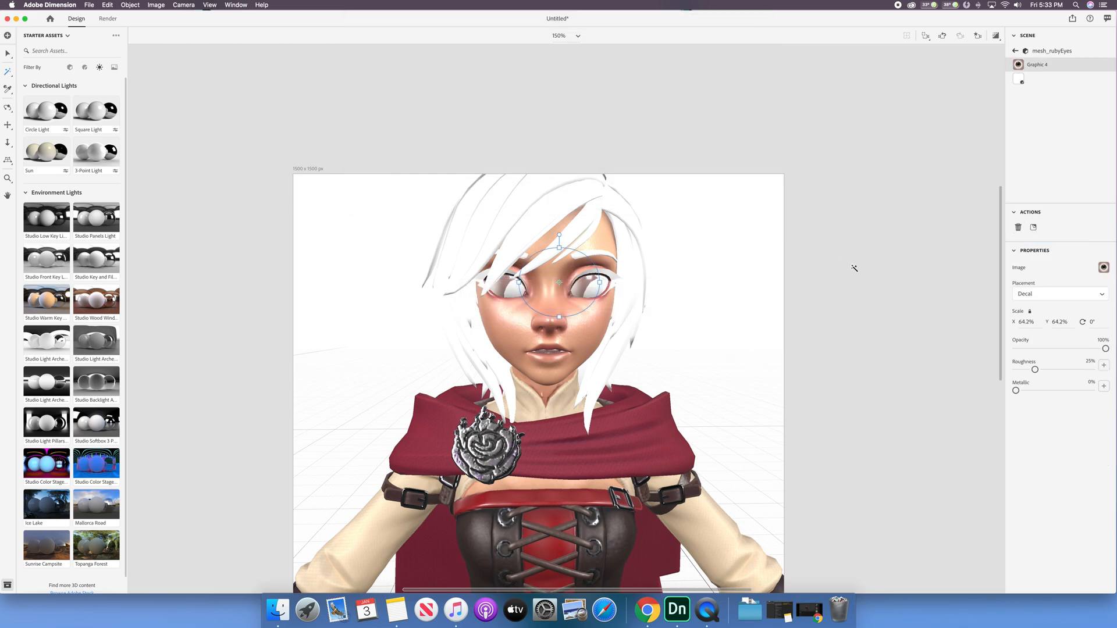
click(1036, 295)
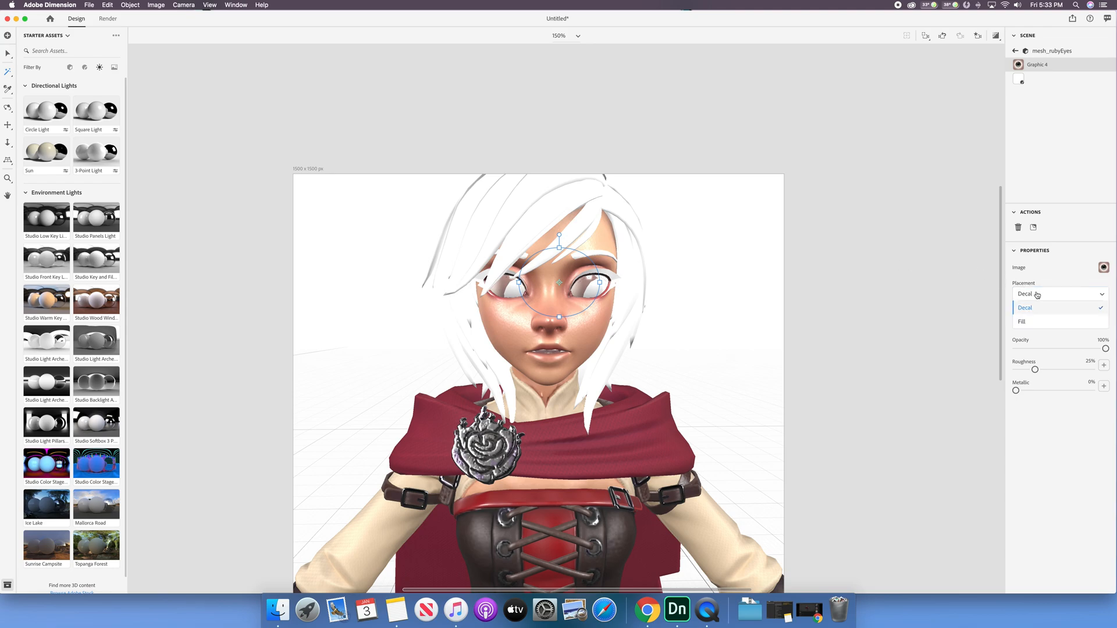
click(1036, 319)
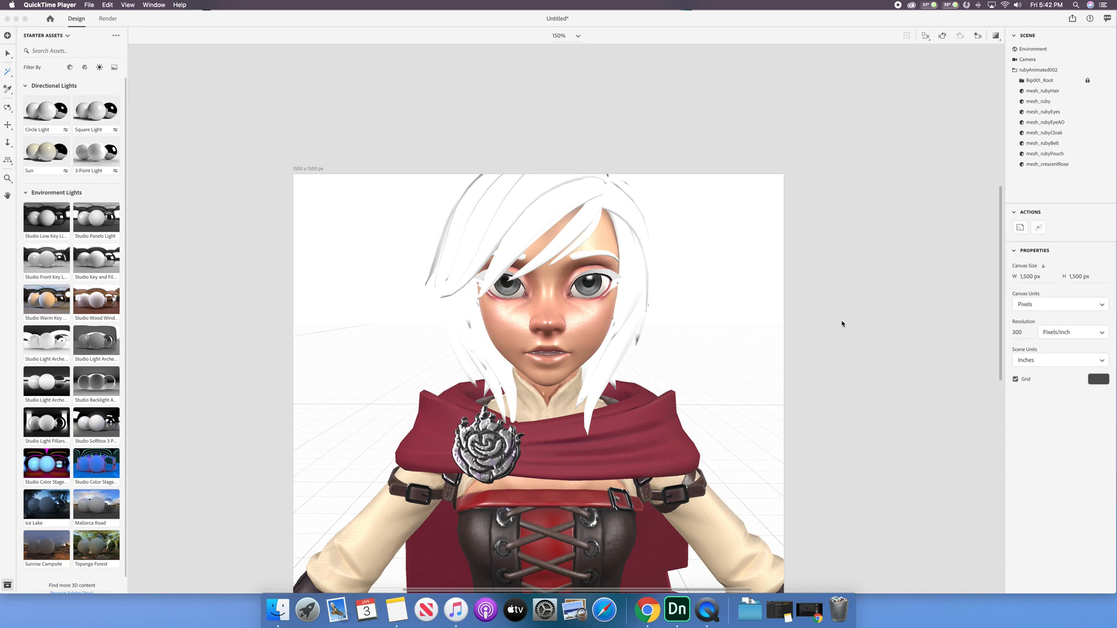
- Place eyeOcclusion_diff.png as a graphic on the material of mesh_rubyEyeAO and return to the scene list
click(1053, 124)
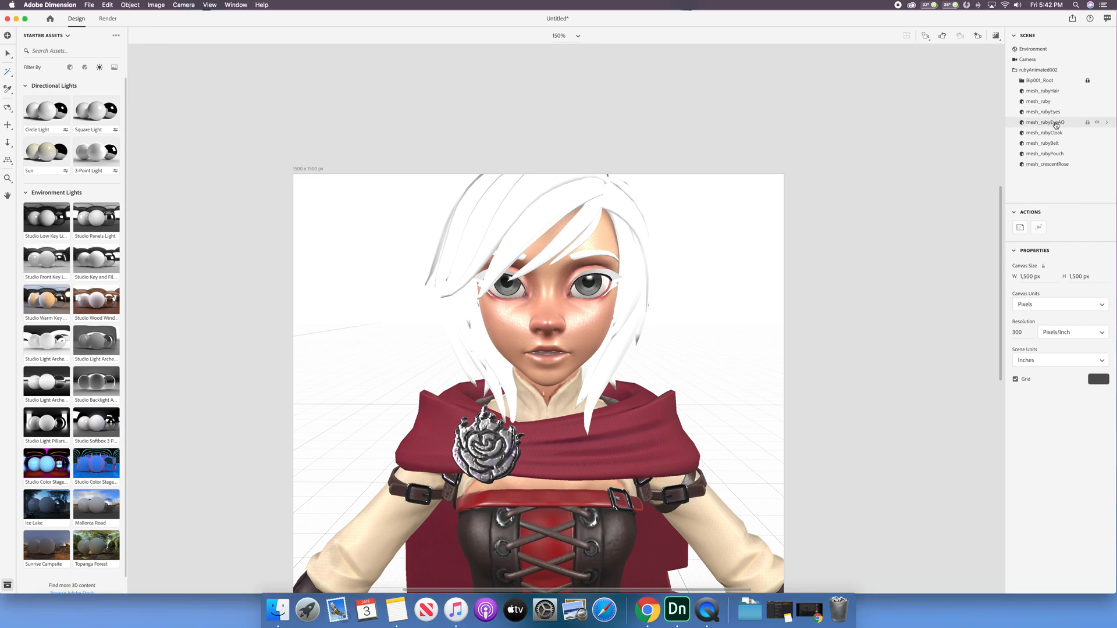
click(1057, 125)
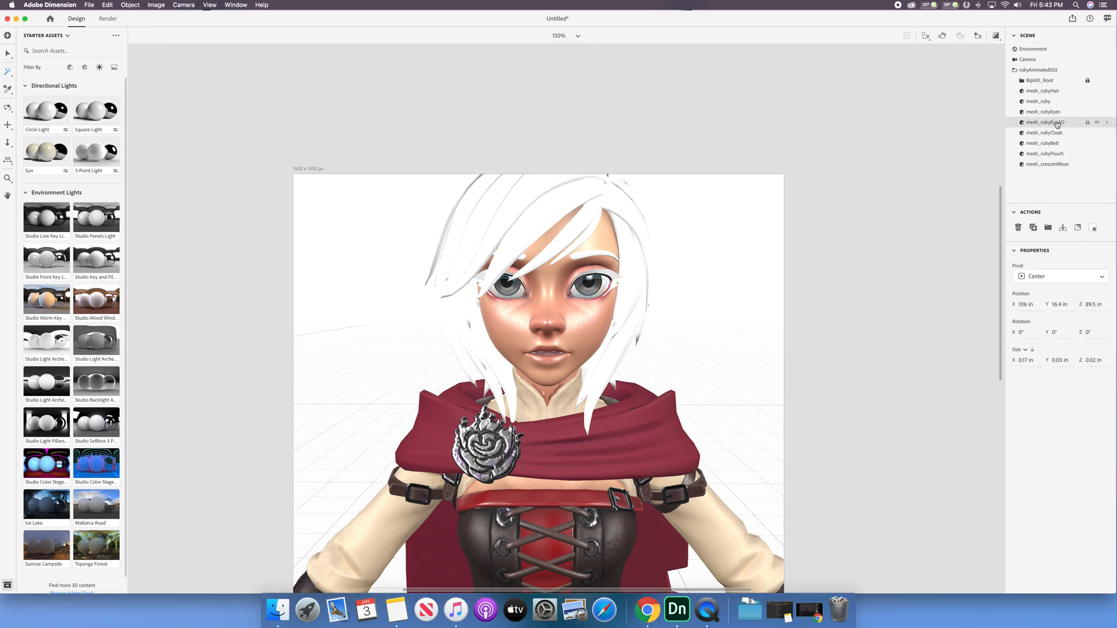
click(1106, 124)
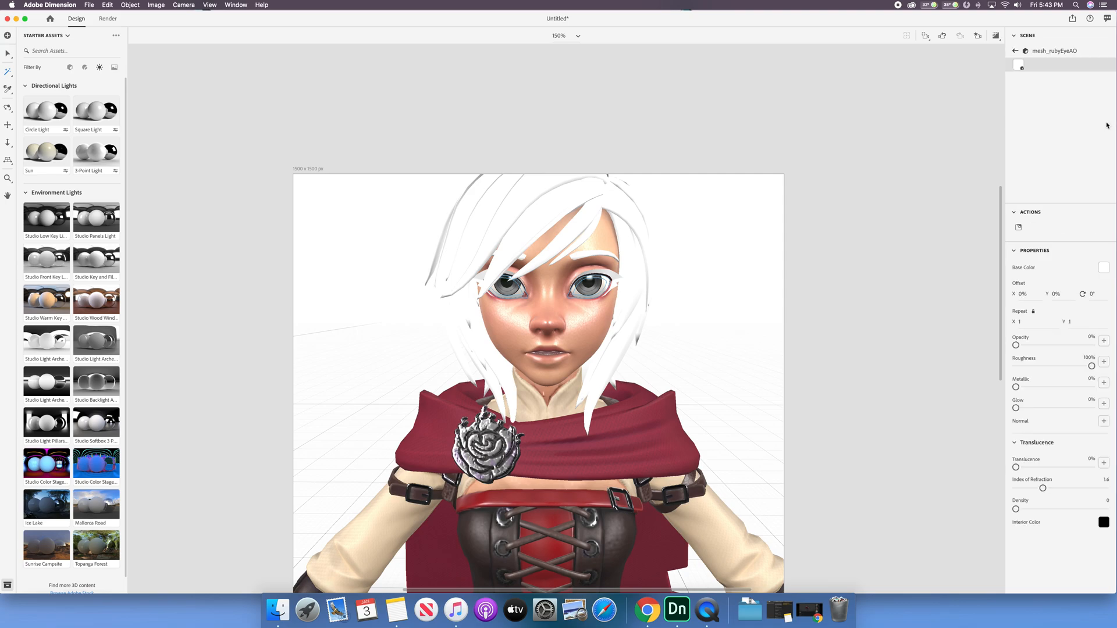
click(1020, 227)
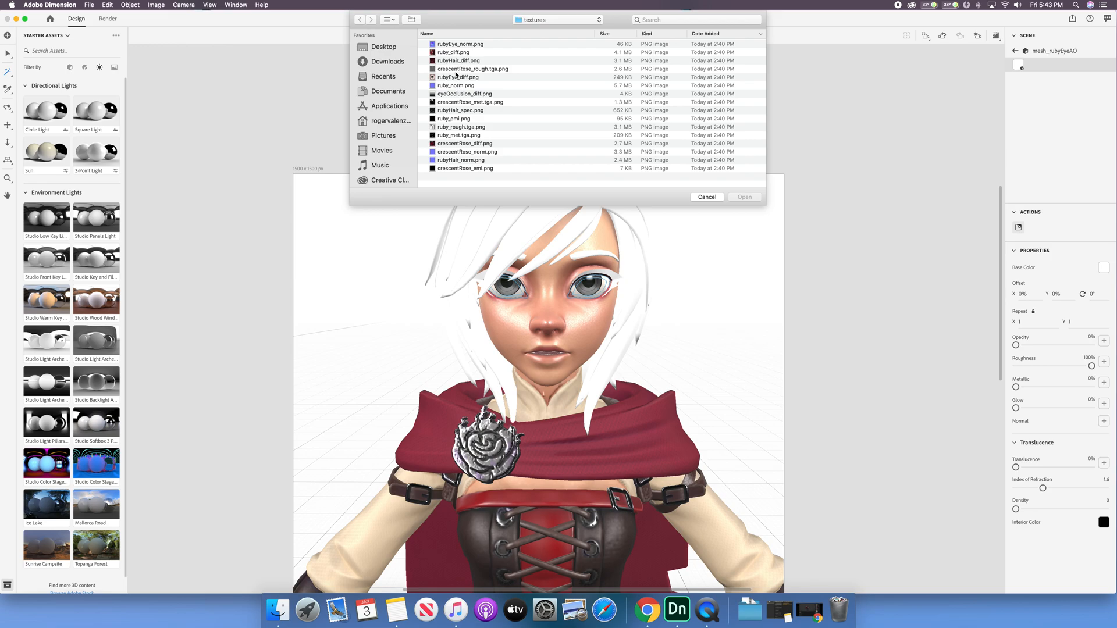
double_click(462, 96)
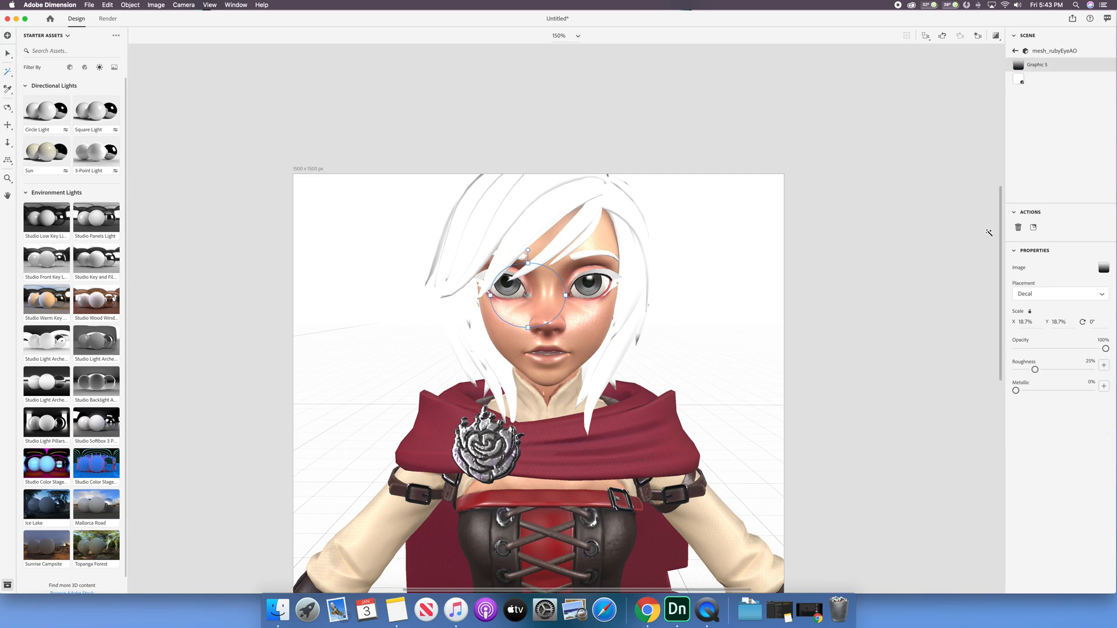
click(1015, 52)
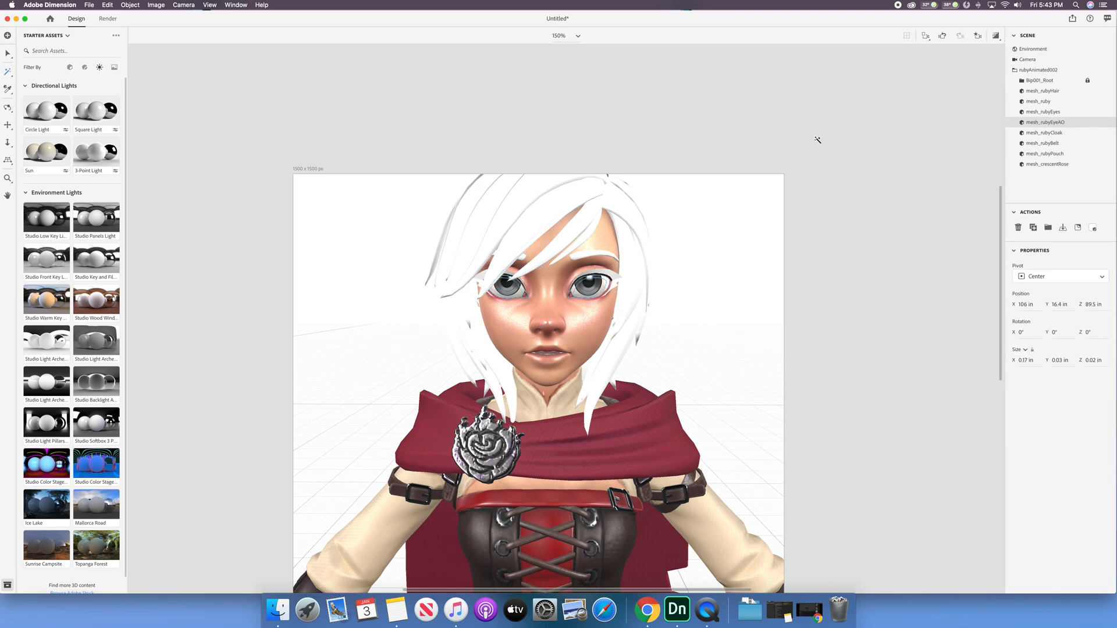
- Place rubyHair_diff.png as a graphic on the material of mesh_rubyHair and set its placement to Fill
drag(706, 262, 541, 331)
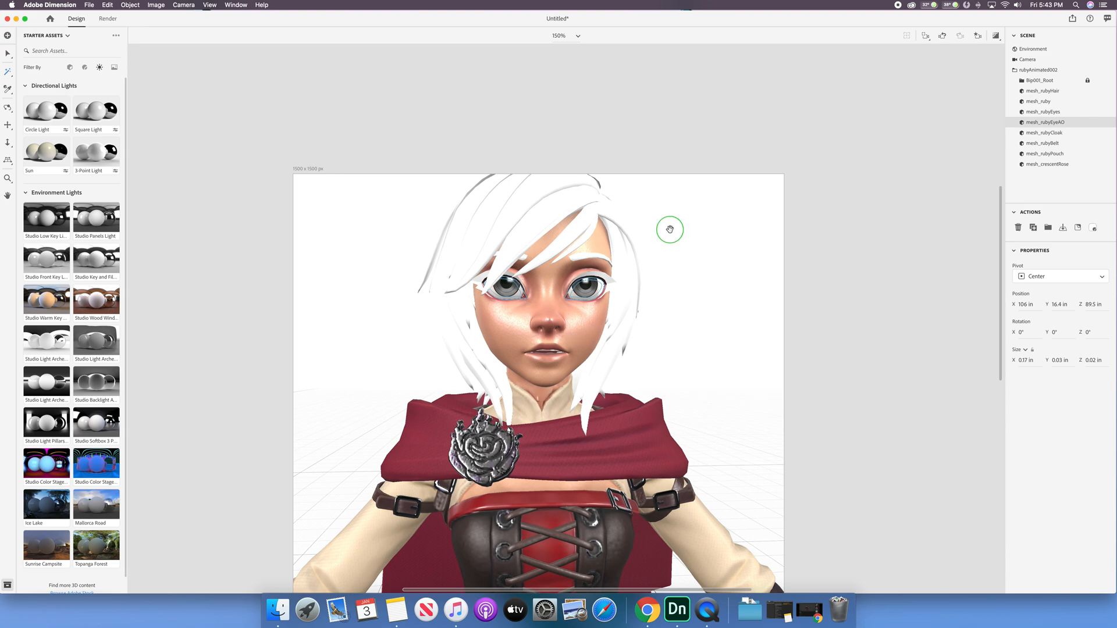
drag(668, 229, 511, 293)
click(594, 286)
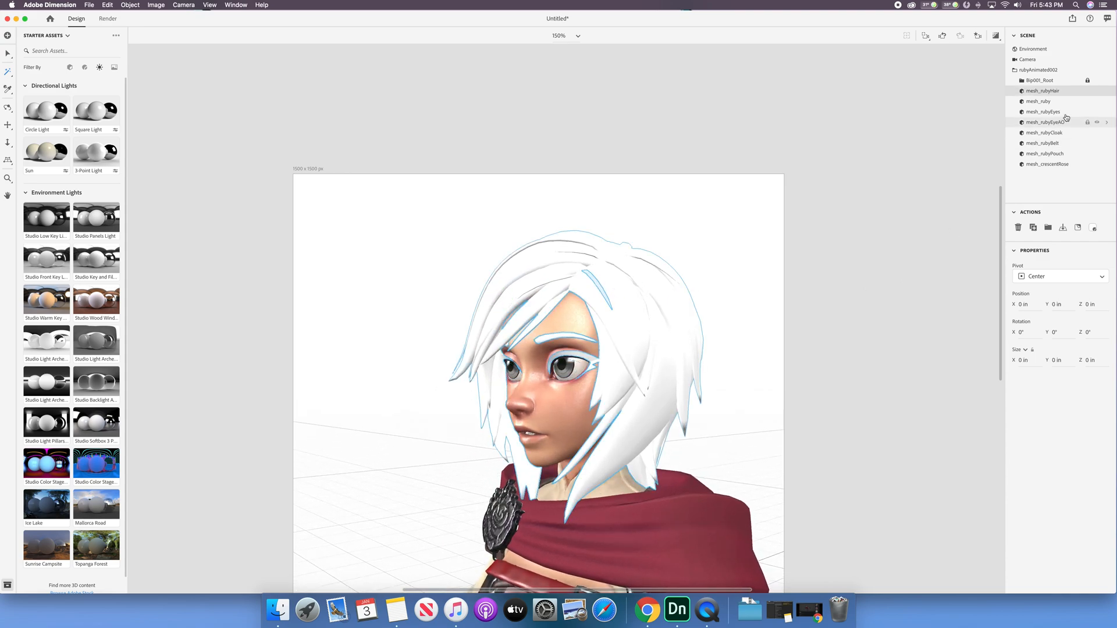
click(1106, 92)
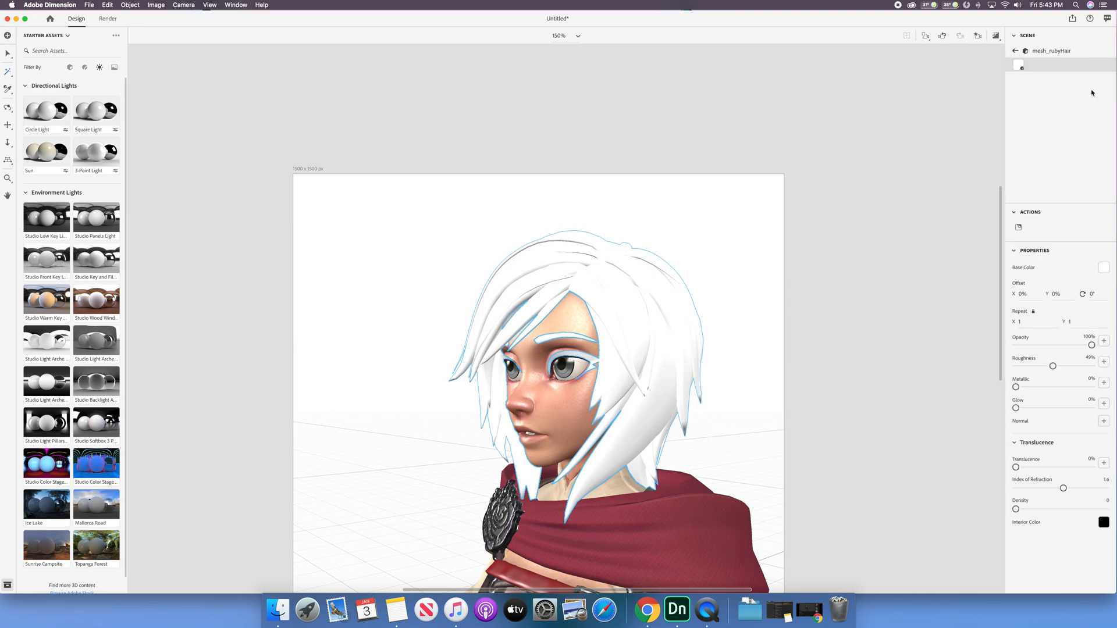
click(1019, 227)
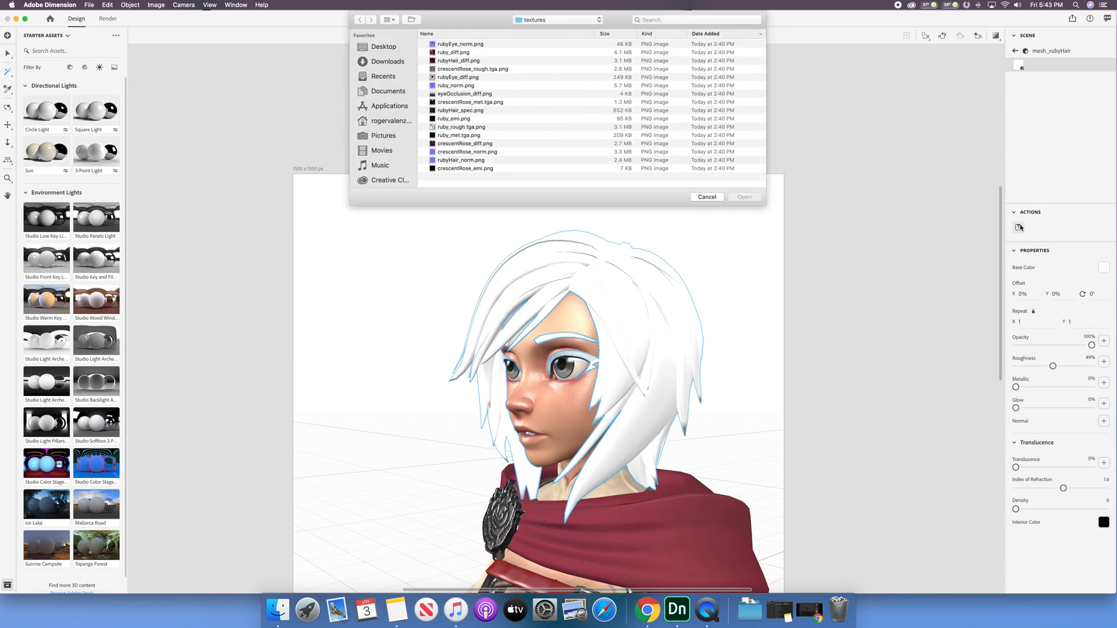
double_click(455, 61)
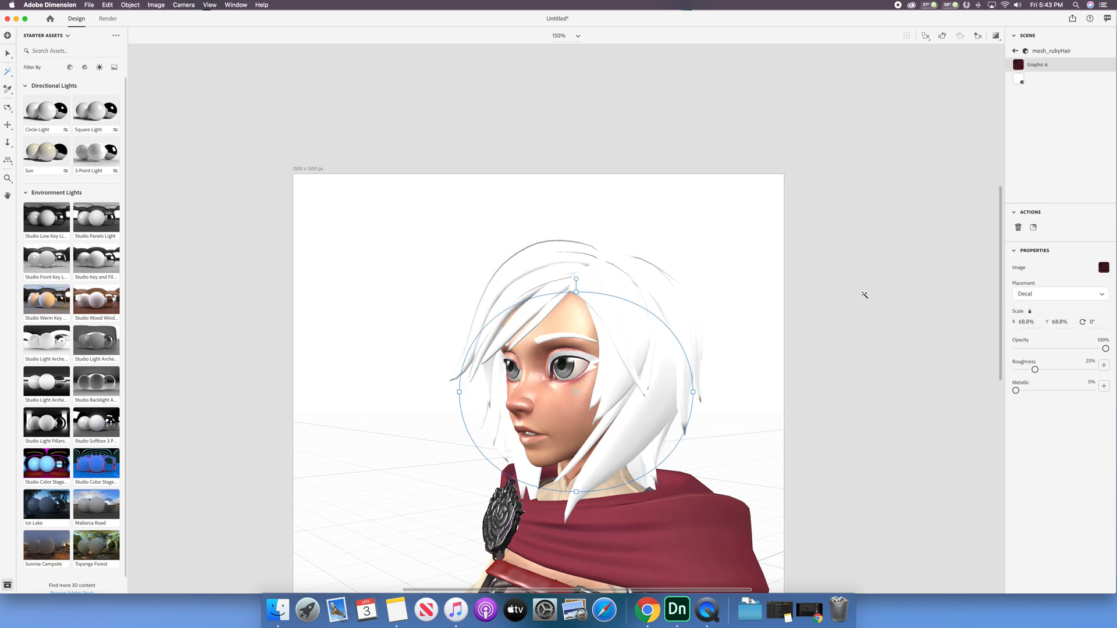
click(1041, 294)
click(1039, 310)
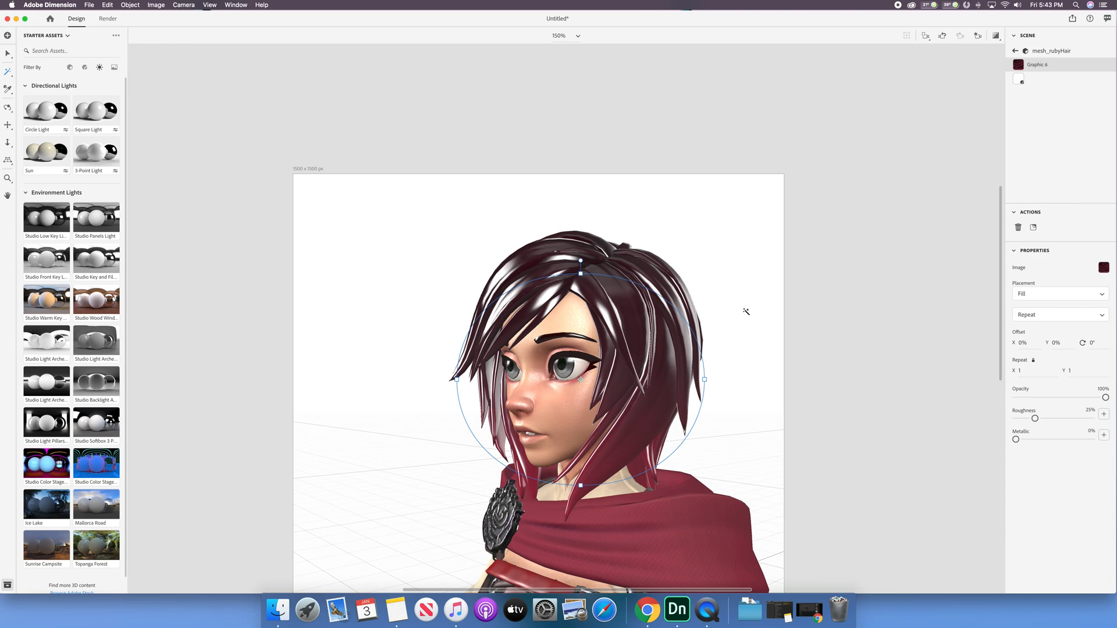
- Inspect the hair's shine and set the roughness of the mesh_rubyHair graphic to 51%
mouse_move(733, 317)
mouse_down()
mouse_move(573, 307)
mouse_move(646, 329)
mouse_move(733, 324)
mouse_move(741, 307)
mouse_up()
drag(624, 327, 588, 350)
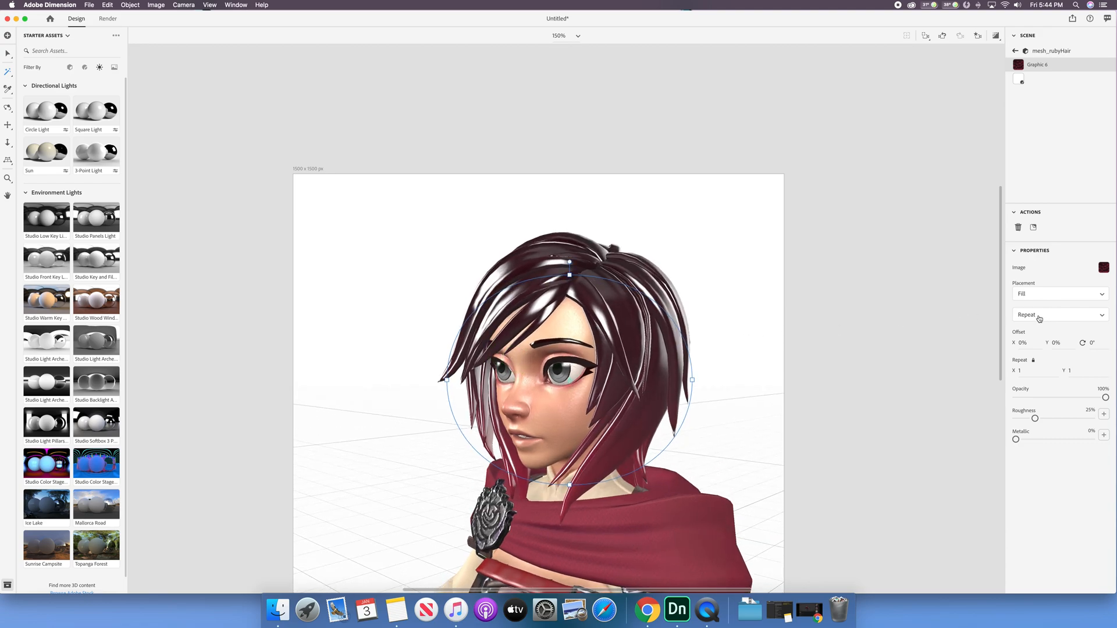
drag(1036, 420, 1064, 416)
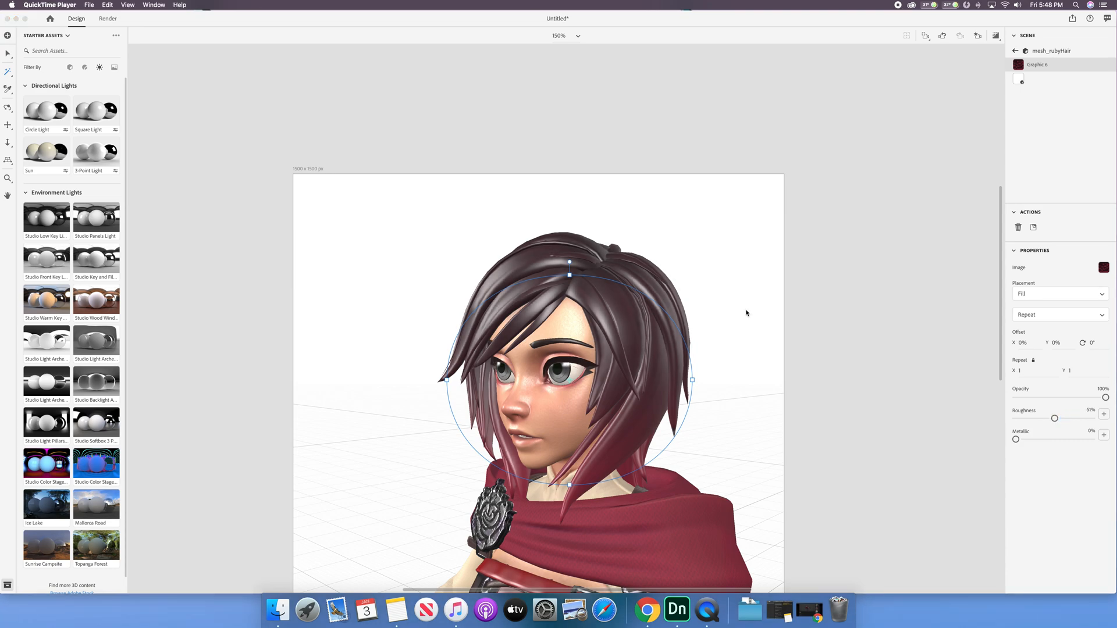
- Load rubyHair_norm.png as the normal map of the mesh_rubyHair base material
click(1047, 68)
click(1036, 80)
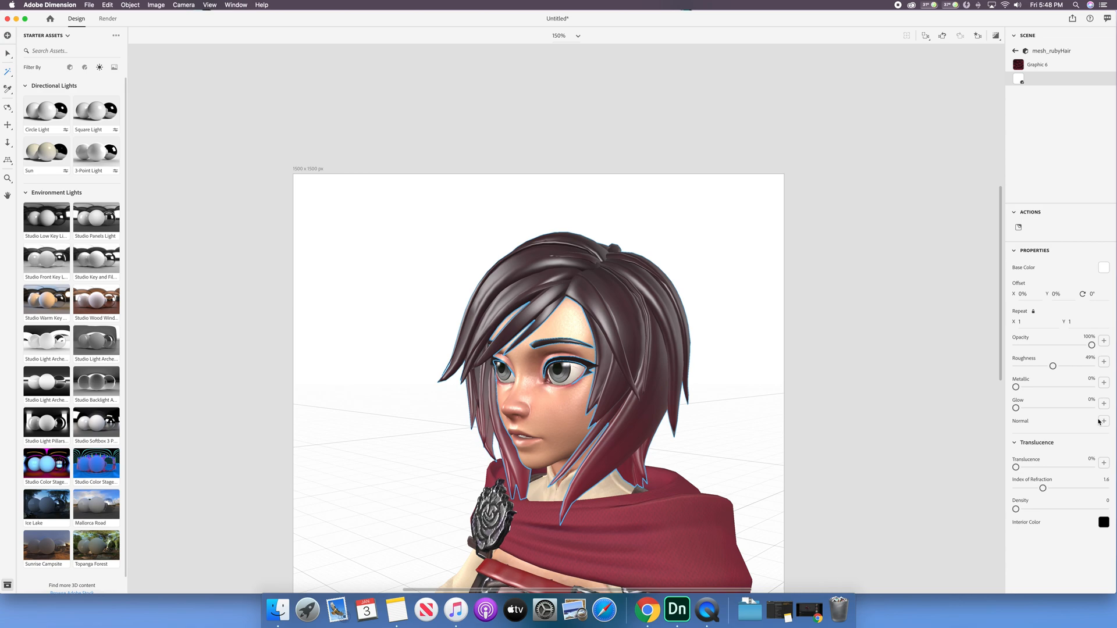
click(1103, 422)
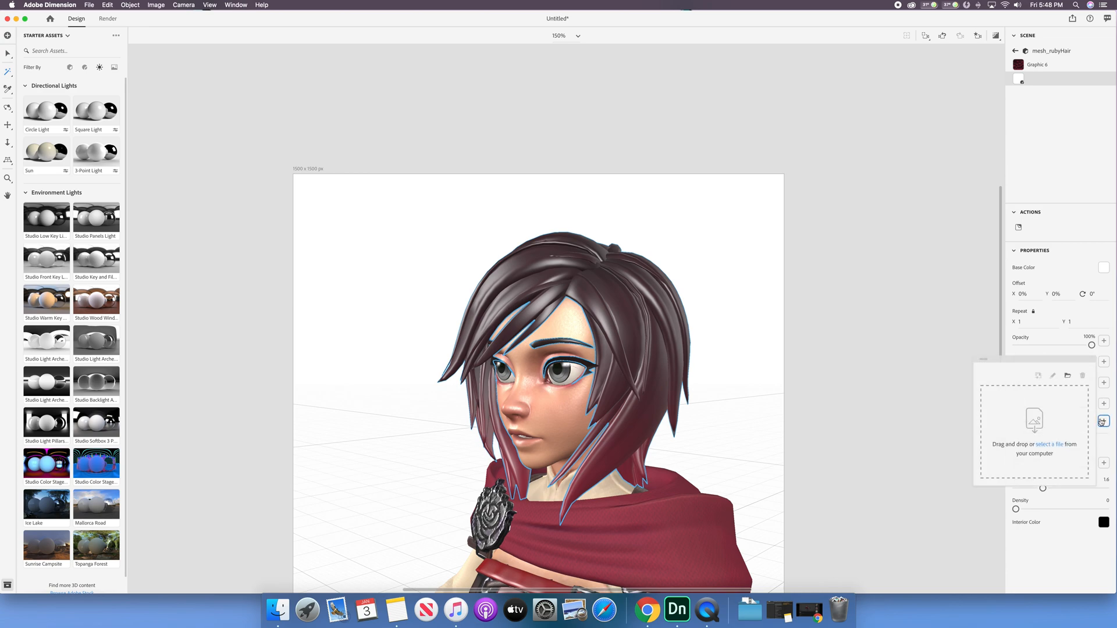
click(1048, 445)
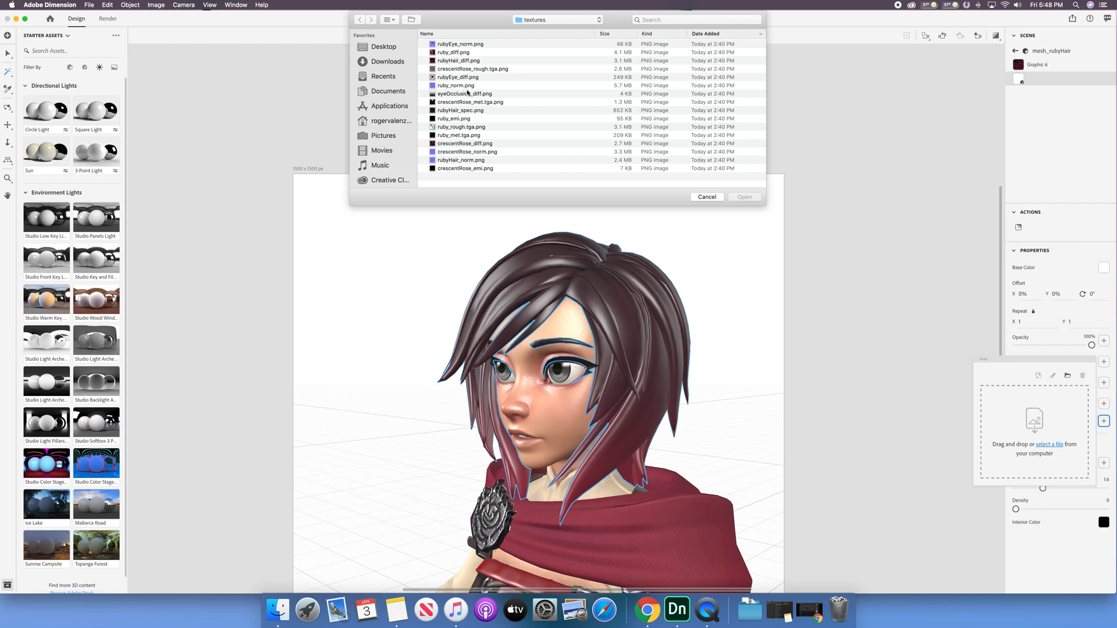
double_click(475, 160)
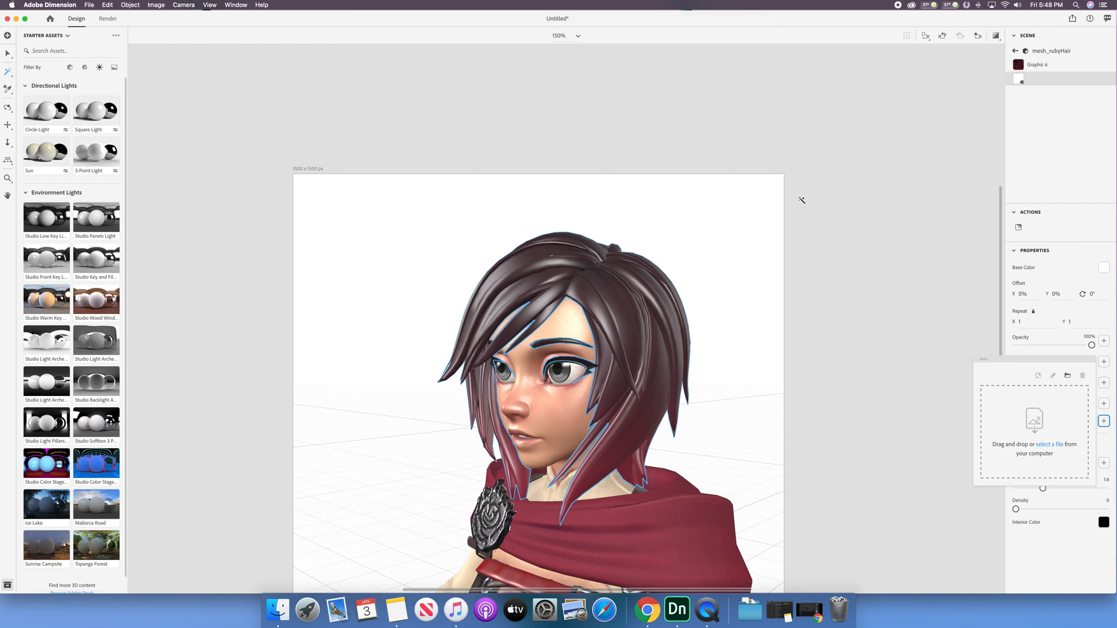
click(1107, 424)
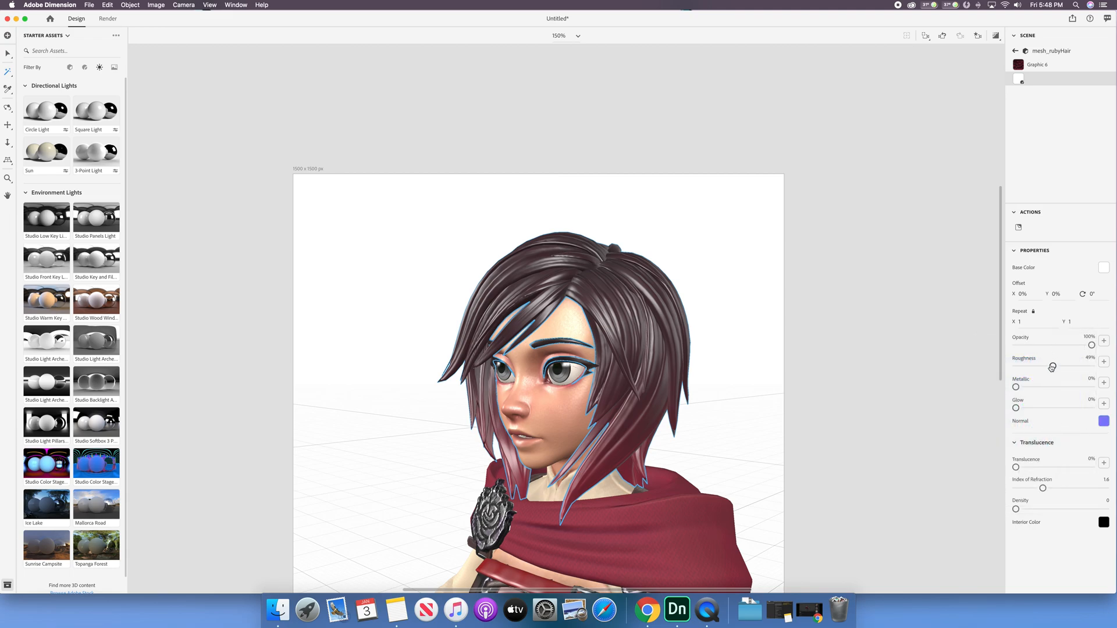
- Set the roughness of the diffuse graphic on mesh_rubyHair to 58%
click(1050, 66)
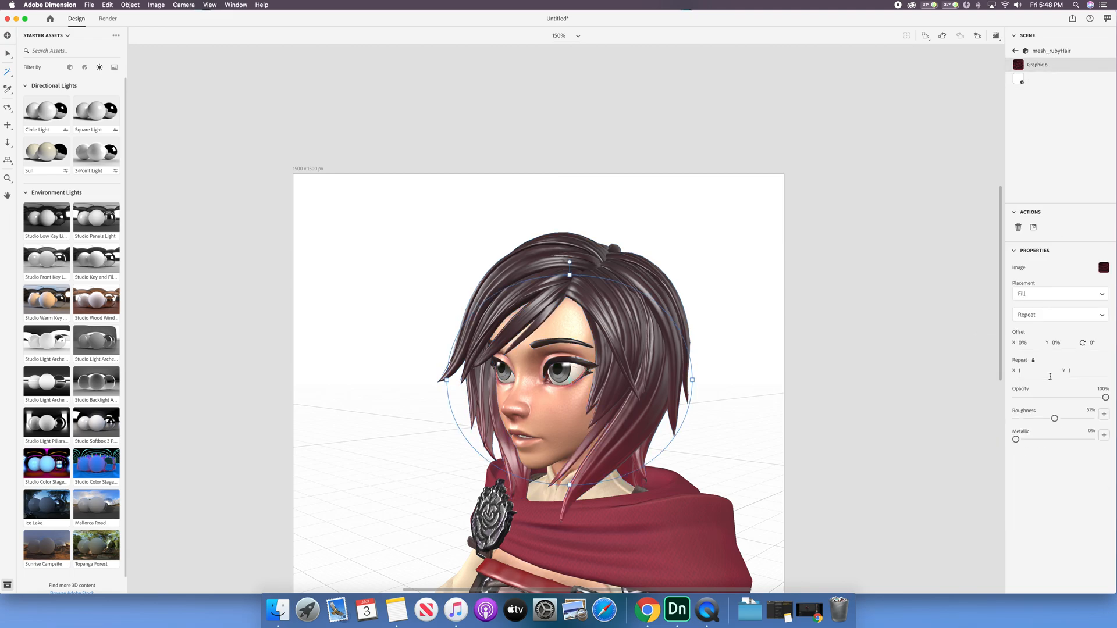
drag(1055, 419, 1065, 415)
drag(1068, 413, 1060, 415)
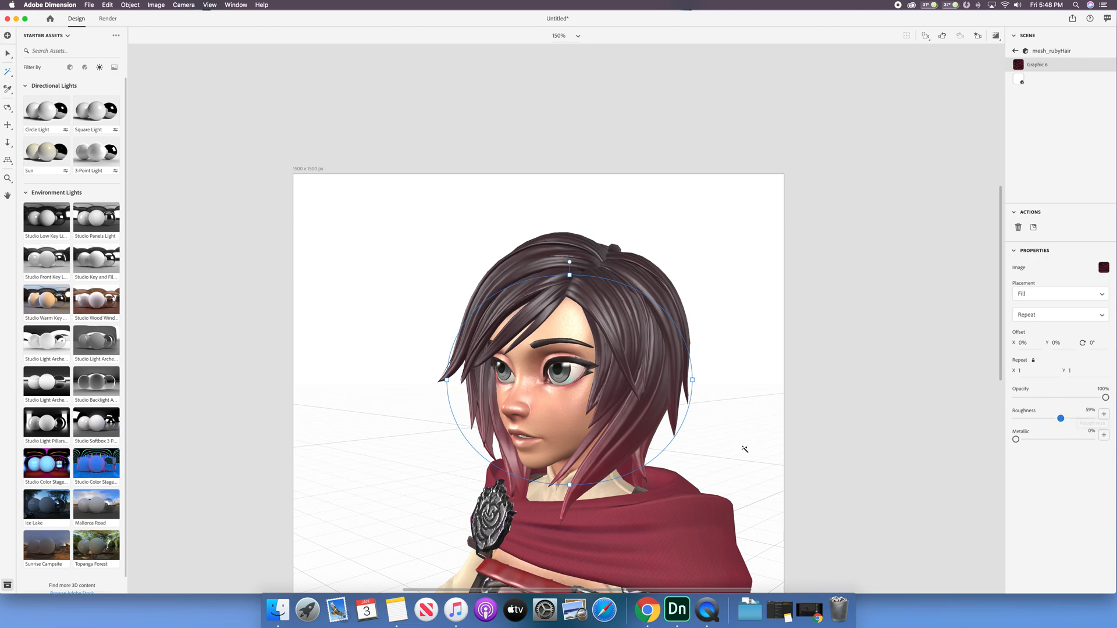
- Examine the textured hair, face and upper body of the character from different angles and distances
drag(733, 446, 594, 495)
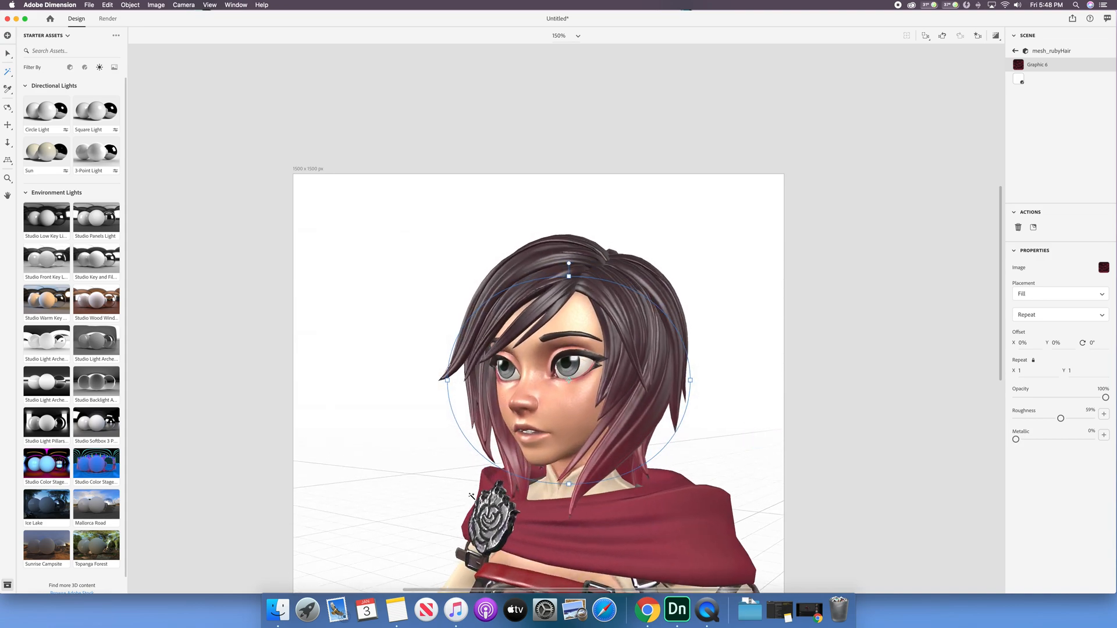
drag(384, 483, 547, 498)
scroll(648, 496, up, 2)
scroll(648, 496, down, 5)
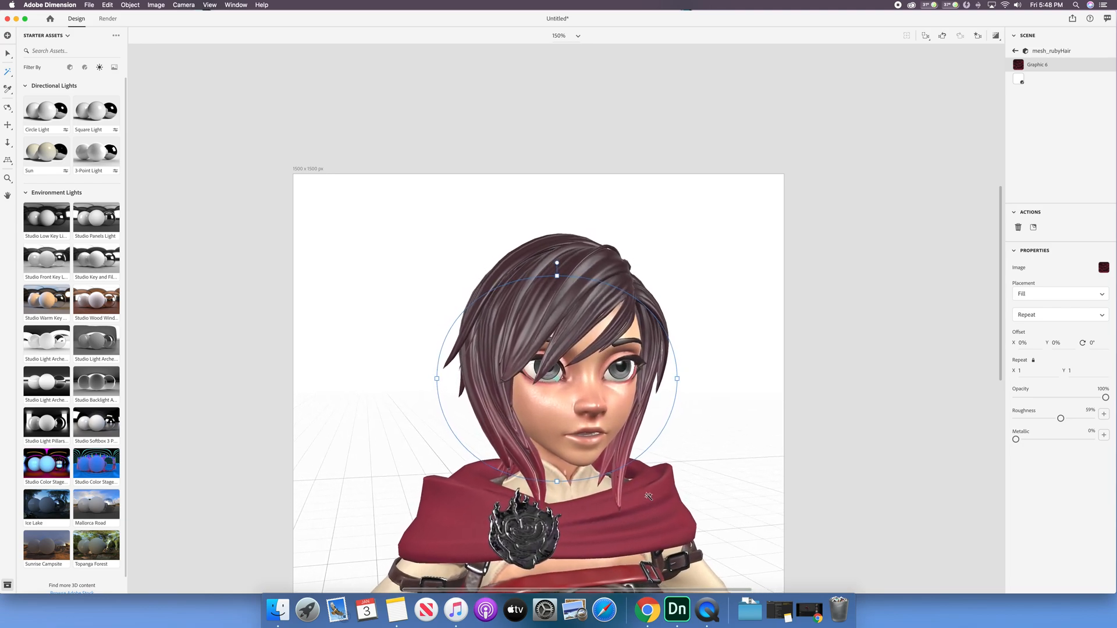
scroll(648, 496, down, 2)
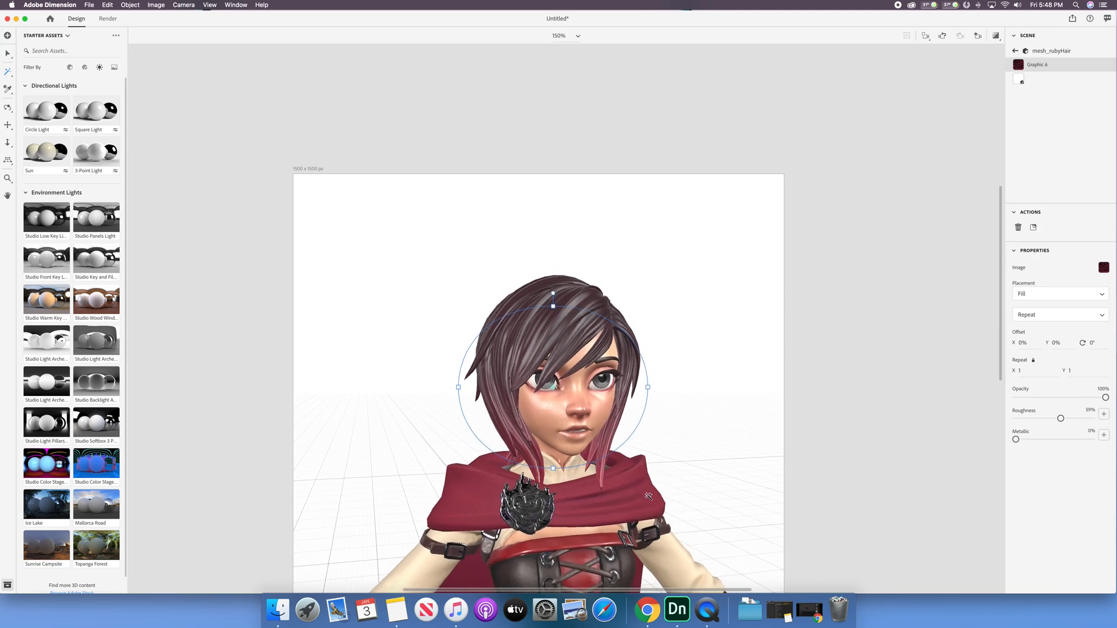
scroll(648, 497, down, 4)
drag(666, 372, 665, 277)
drag(667, 351, 668, 262)
drag(669, 338, 667, 317)
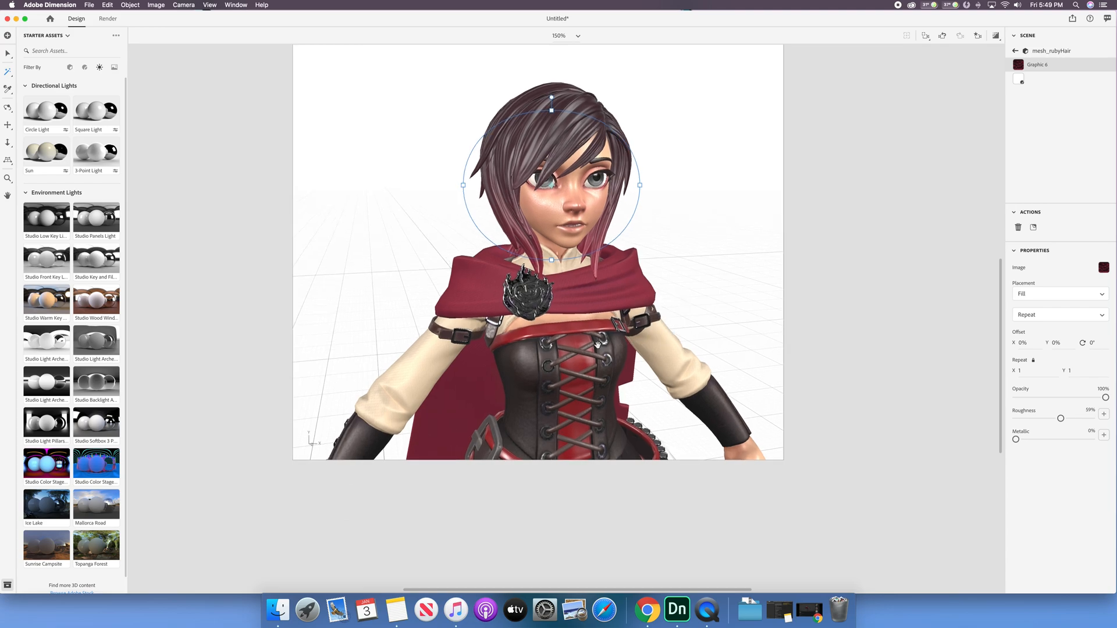
- Place ruby_diff.png as a graphic on mesh_rubyPouch and set its placement to Fill
drag(597, 344, 598, 257)
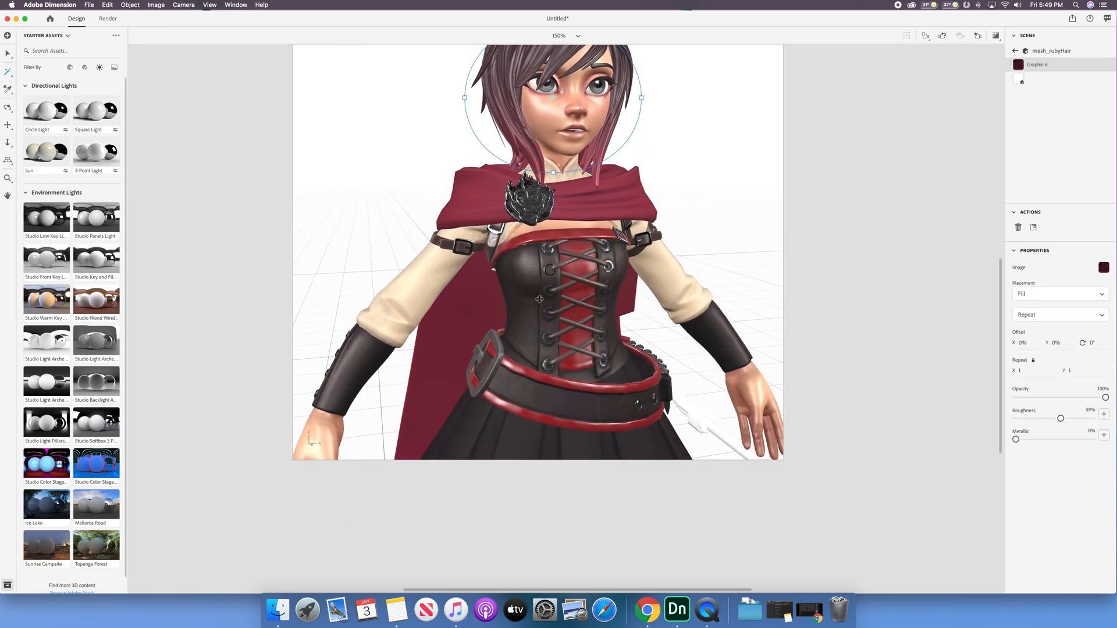
drag(519, 313, 632, 269)
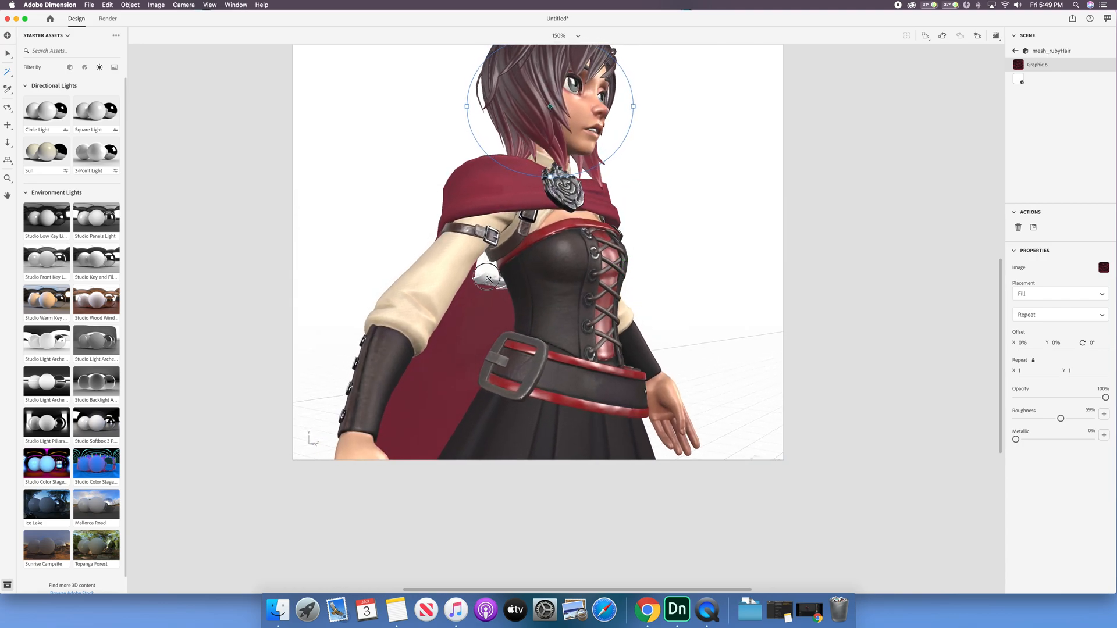
click(1016, 51)
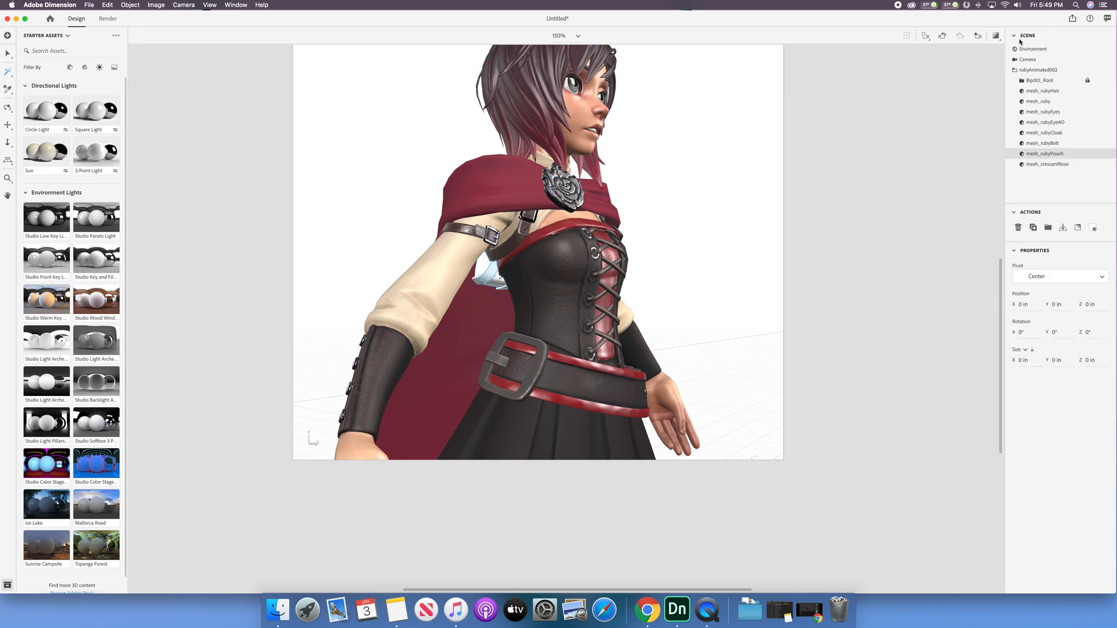
click(1107, 155)
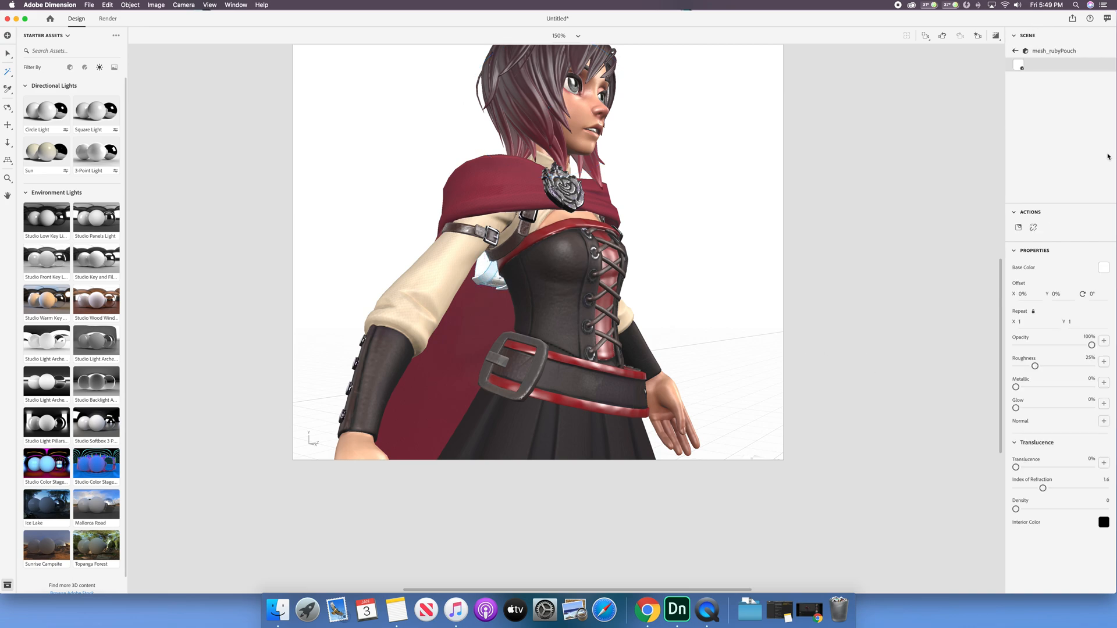
click(1018, 227)
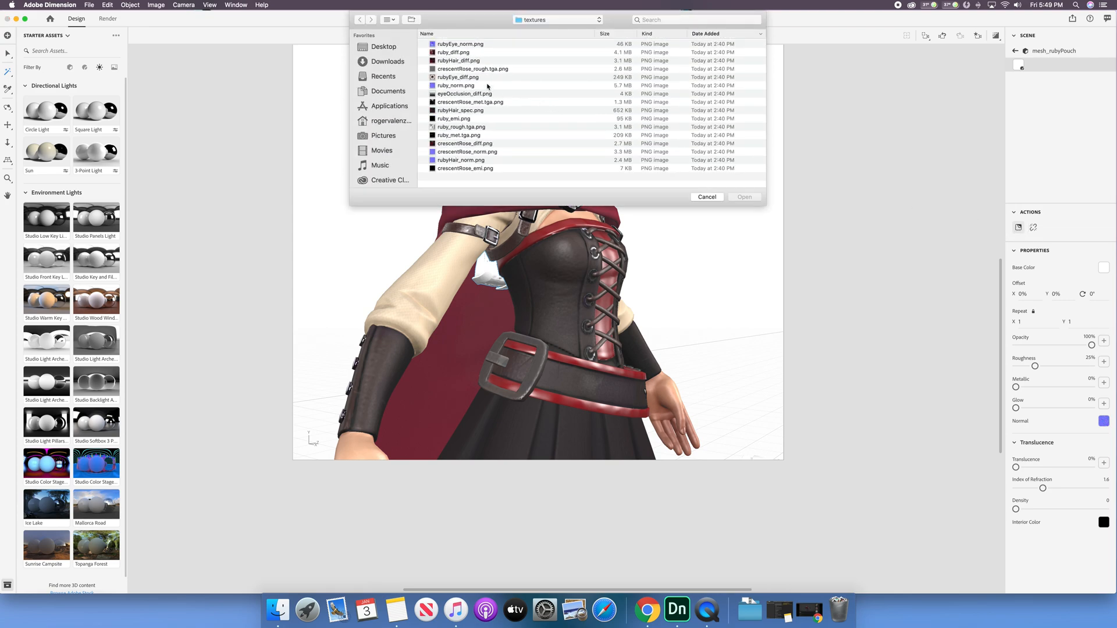
double_click(462, 52)
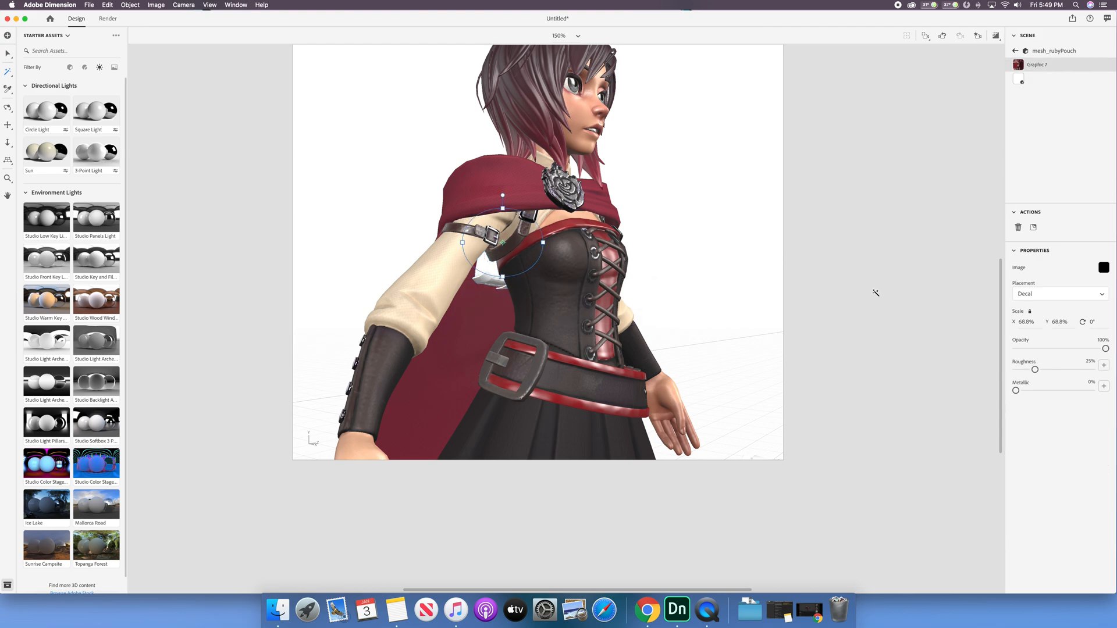
click(1025, 294)
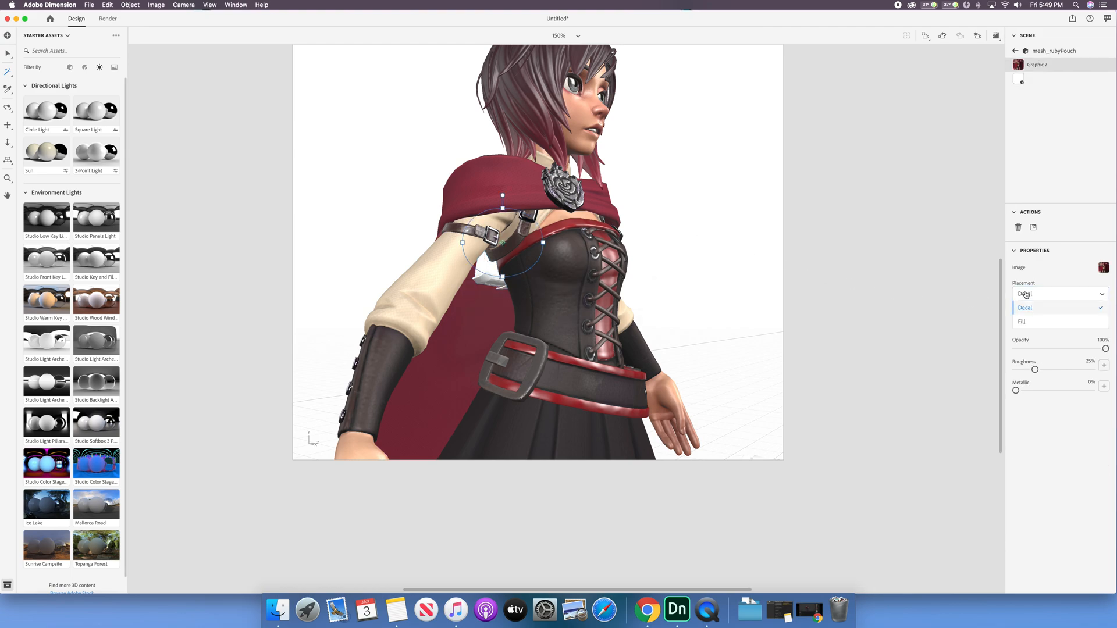
click(1027, 317)
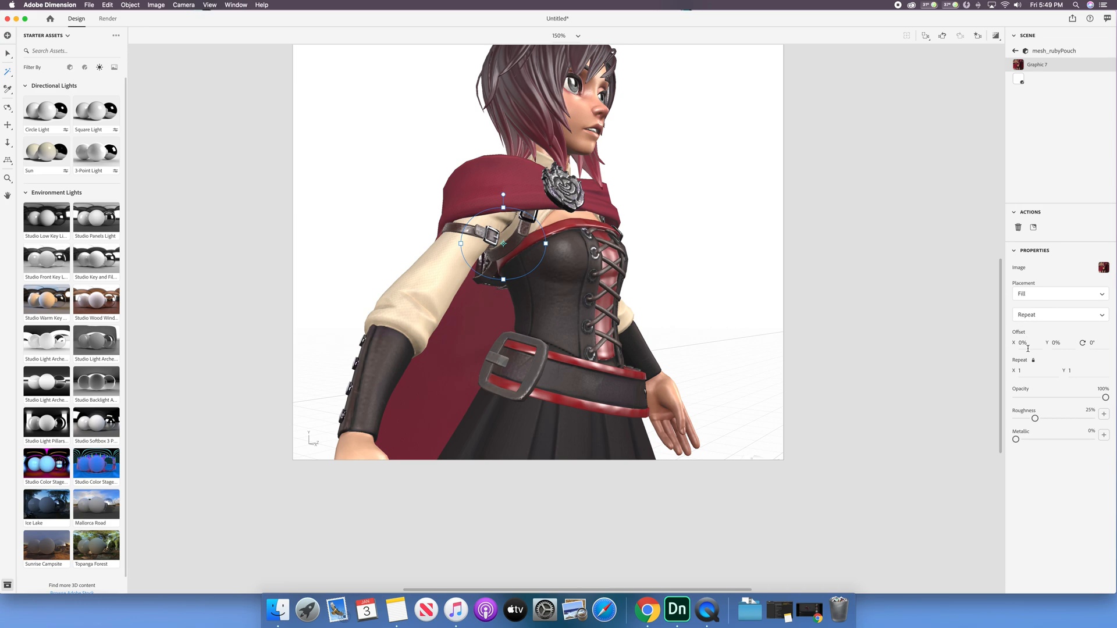
- Load ruby_rough.tga.png as the roughness map and ruby_met.tga.png as the metallic map of the mesh_rubyPouch graphic
click(1104, 414)
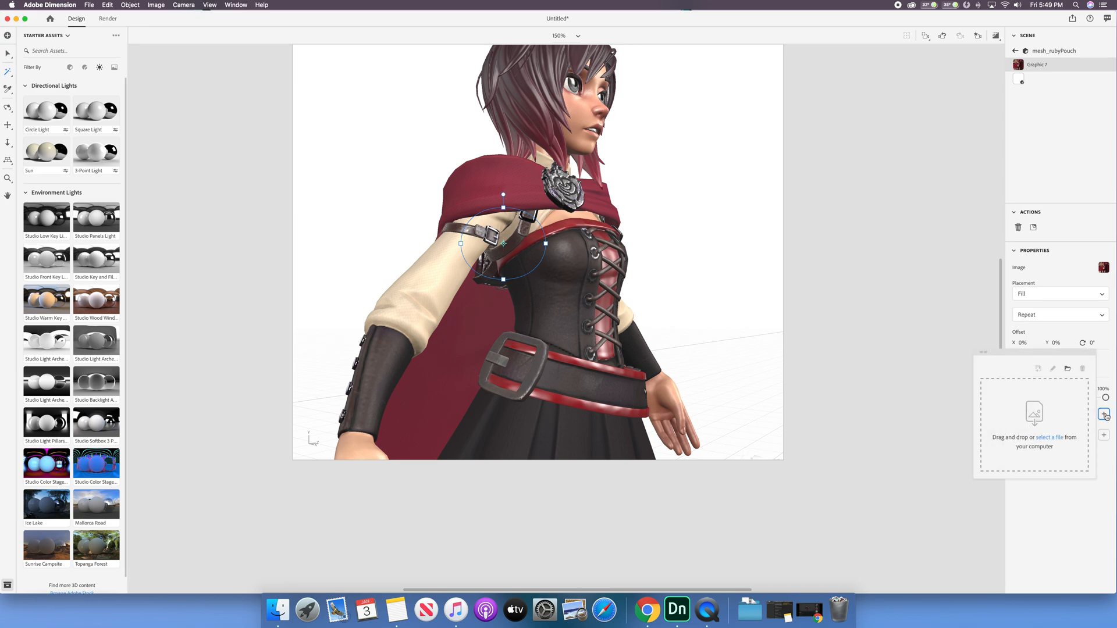
click(1049, 437)
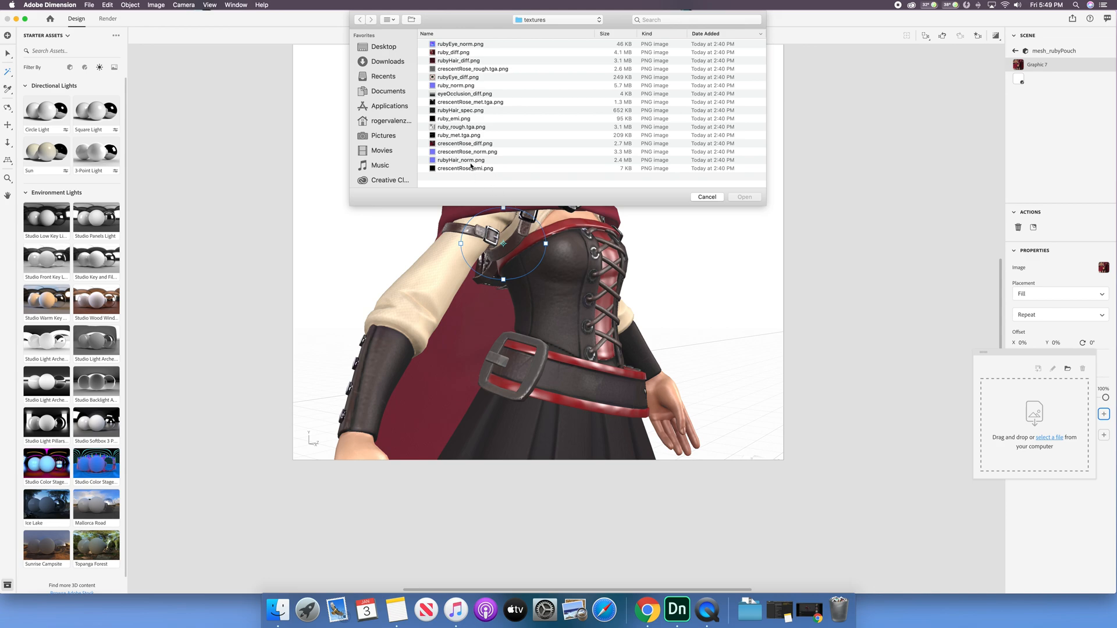
double_click(458, 128)
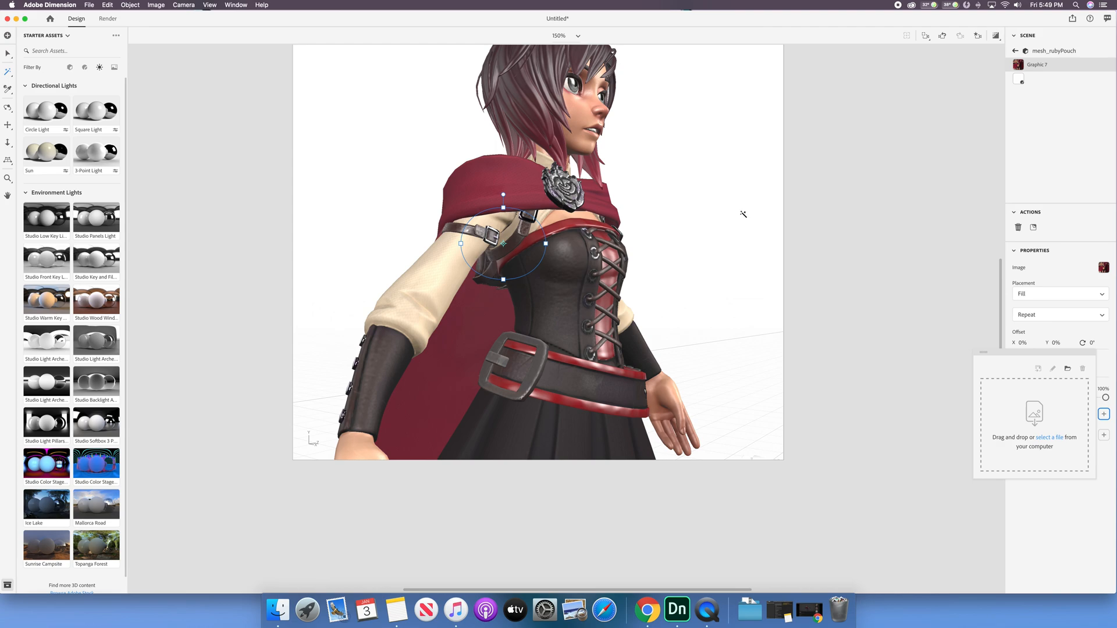
click(1104, 436)
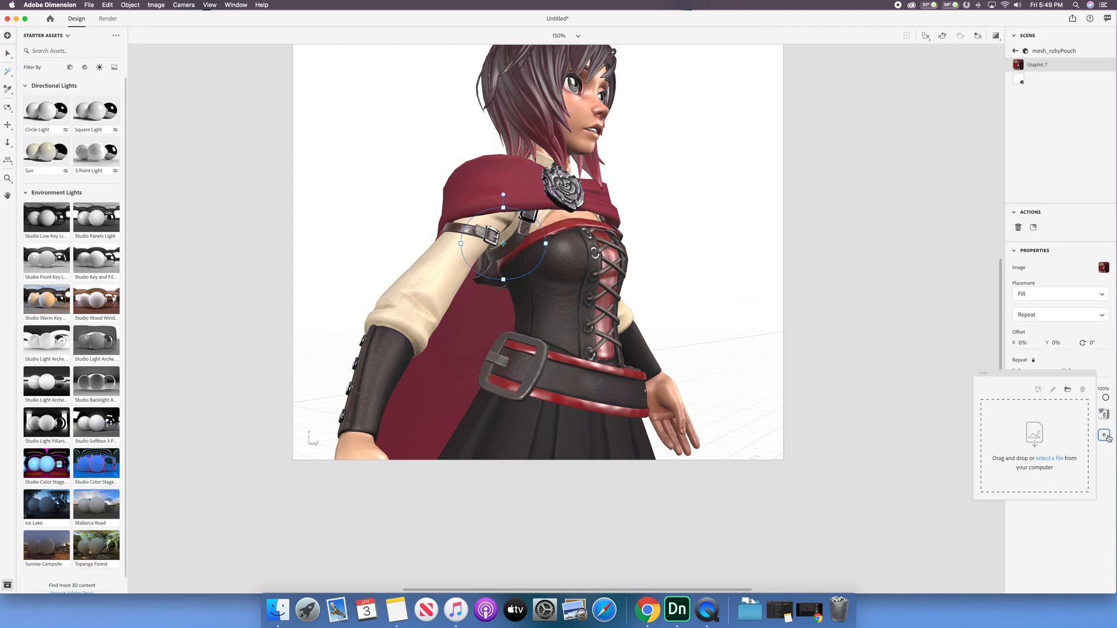
click(1059, 459)
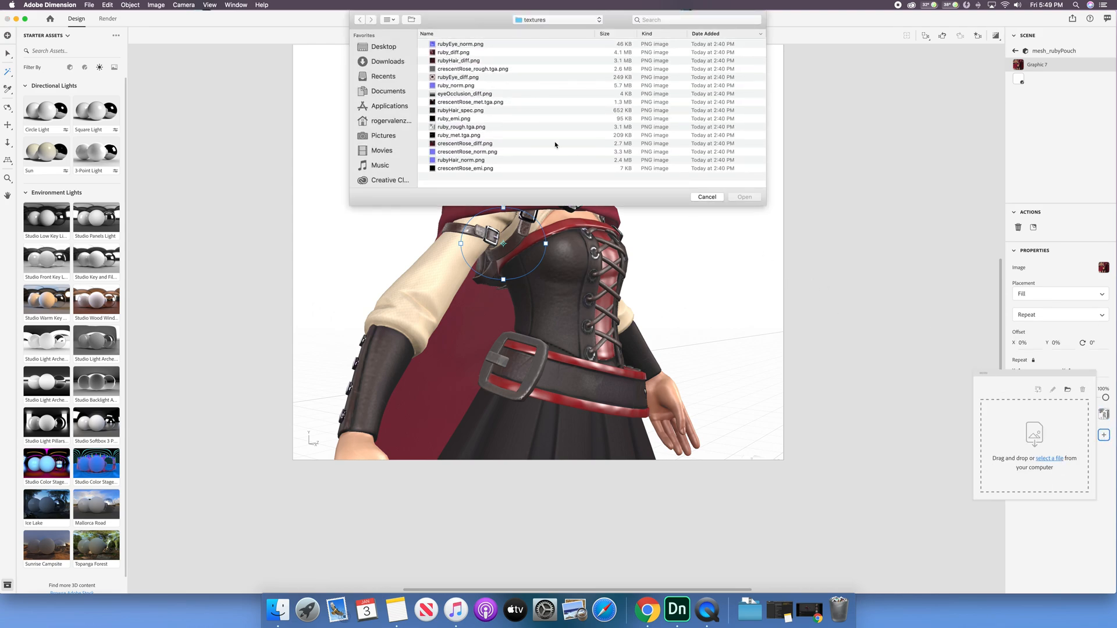
double_click(462, 136)
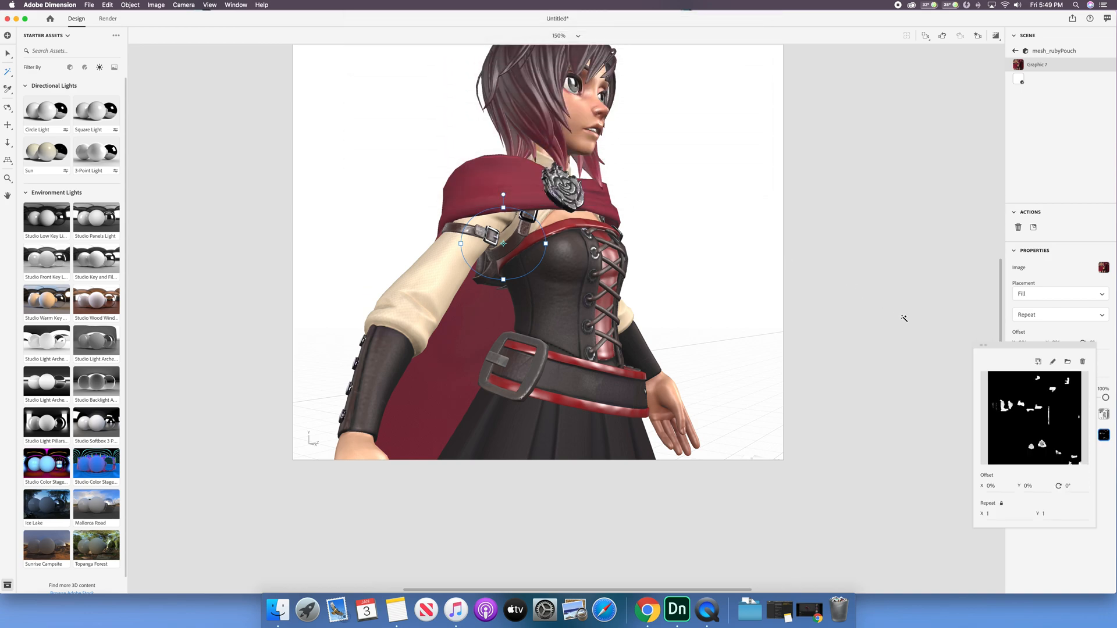
click(1104, 434)
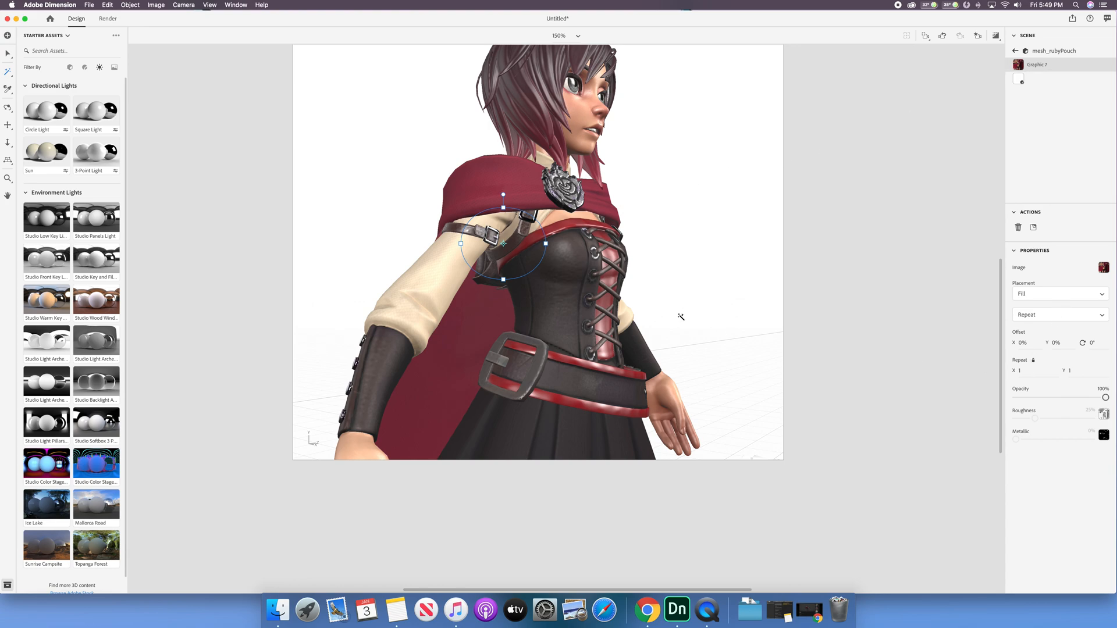
- Examine the pouch, belt and cloak by circling the character from the side around the back
middle_drag(681, 317, 502, 272)
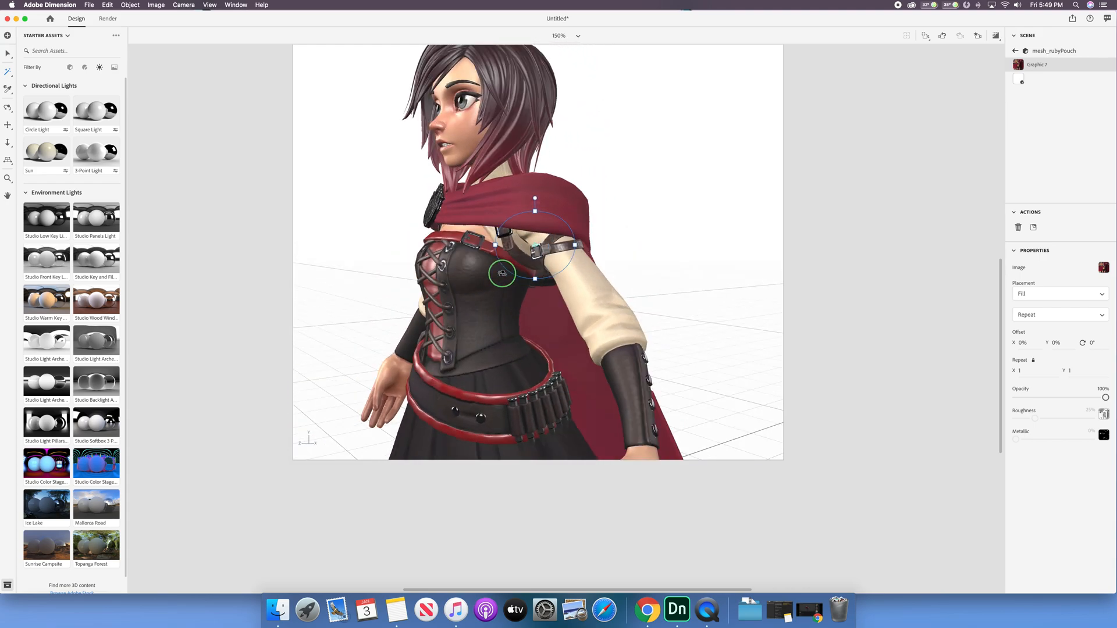
right_drag(502, 273, 434, 271)
right_drag(642, 273, 487, 259)
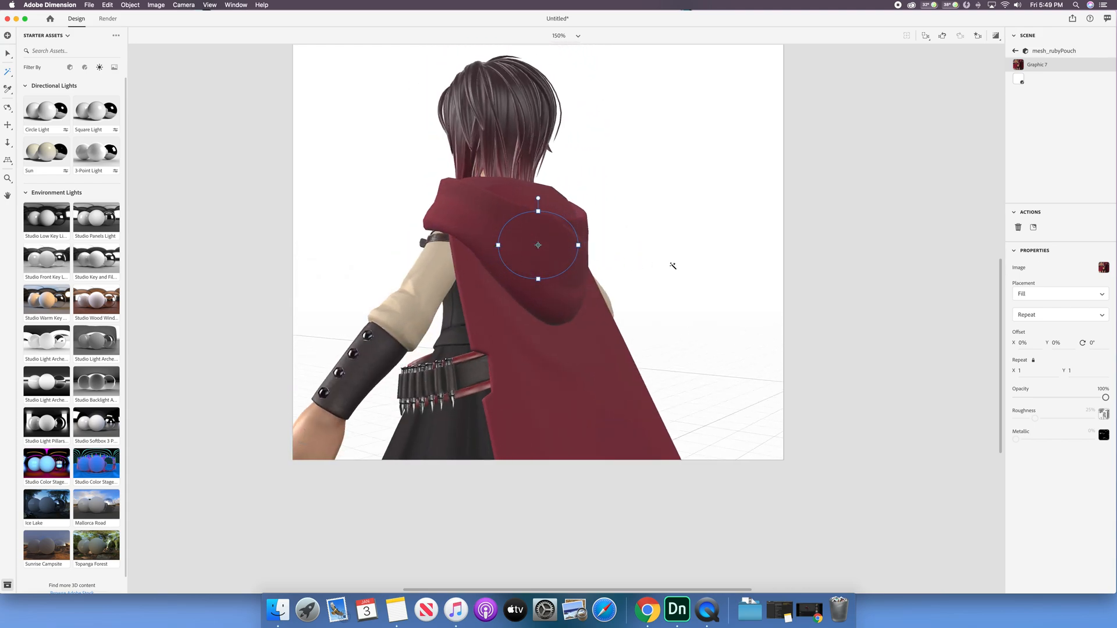
right_drag(673, 266, 504, 255)
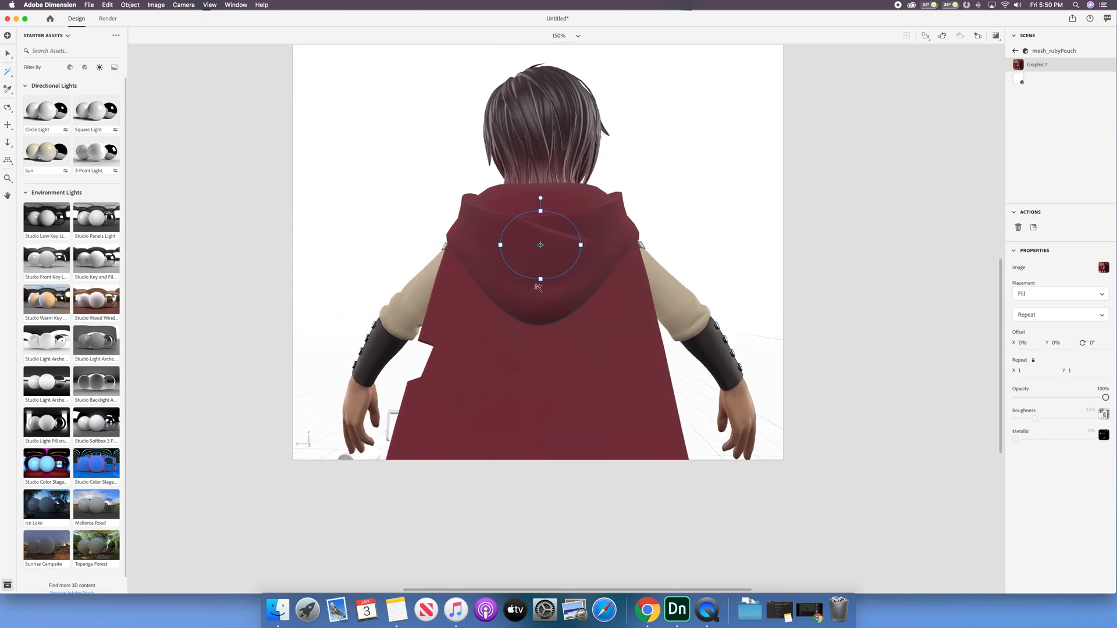
right_drag(460, 297, 734, 294)
right_drag(291, 256, 535, 266)
- Set the canvas zoom to 100% and examine the full-length character together with the untextured scythe
click(578, 37)
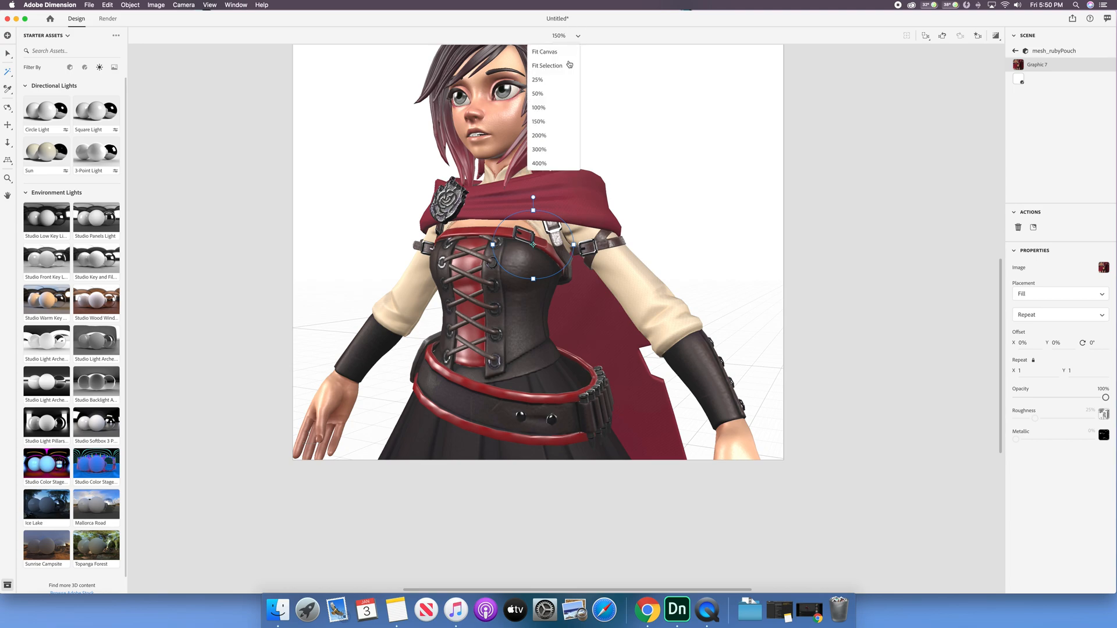
click(538, 107)
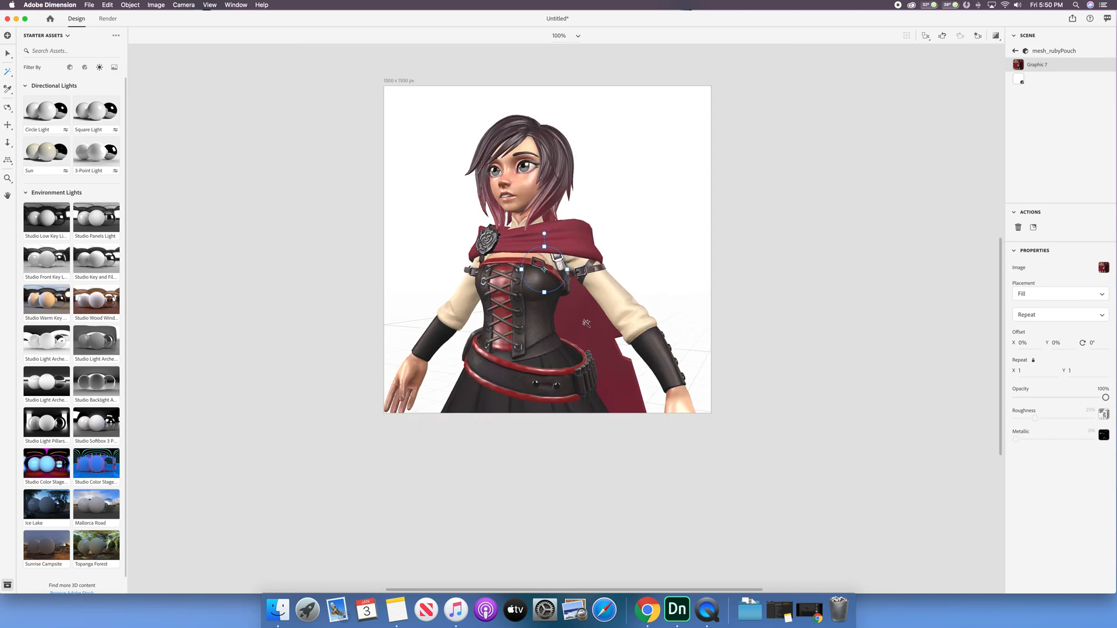
middle_drag(589, 317, 595, 257)
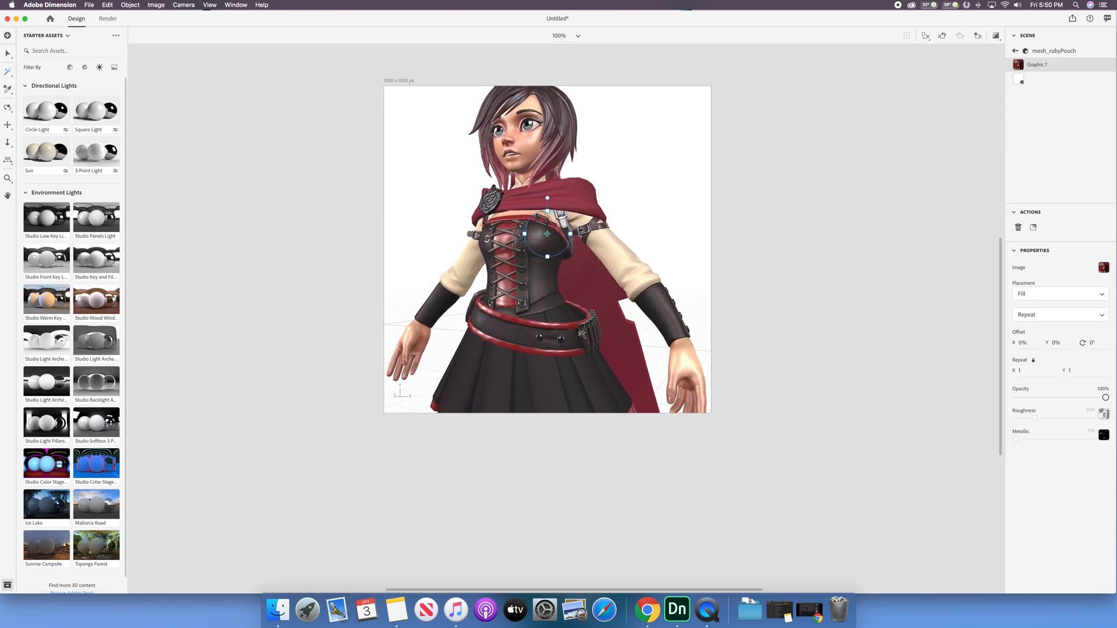
scroll(581, 333, down, 3)
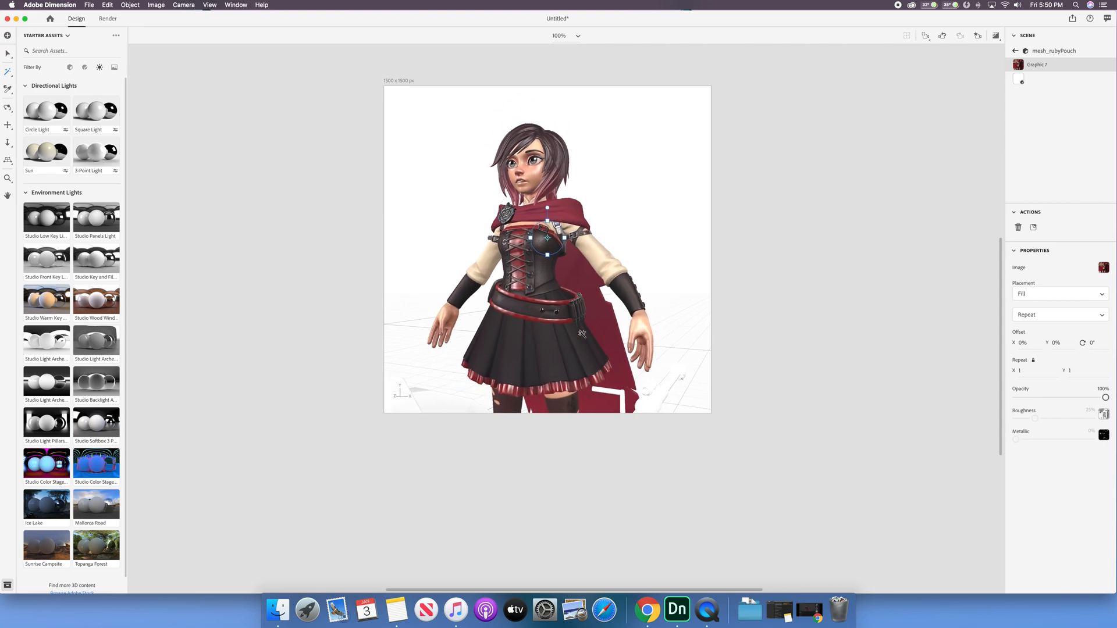
scroll(581, 334, down, 3)
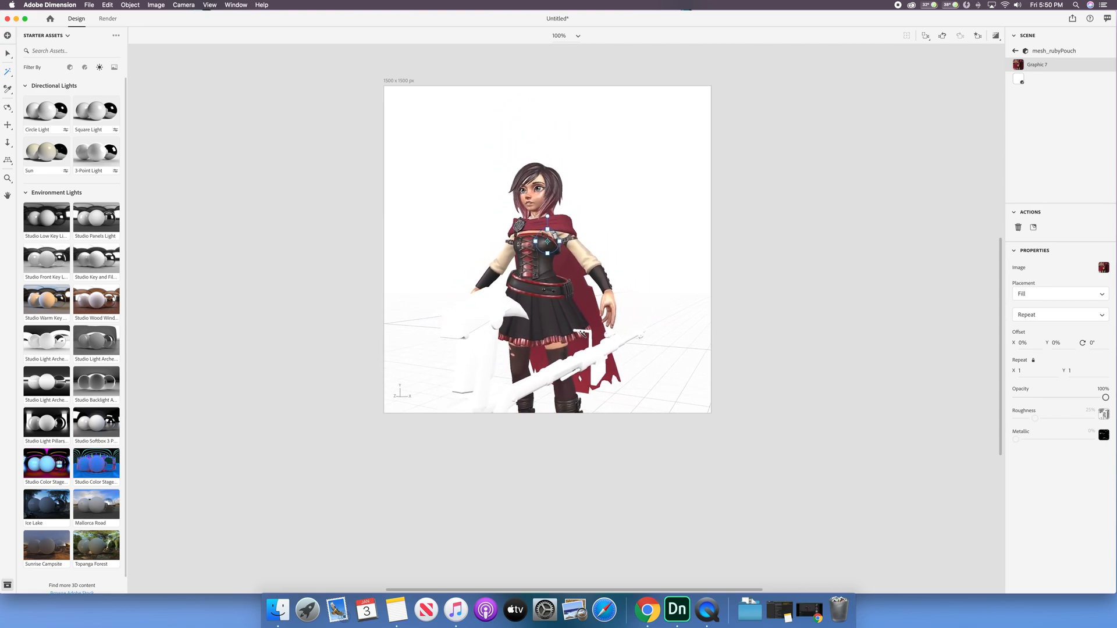
scroll(581, 334, down, 2)
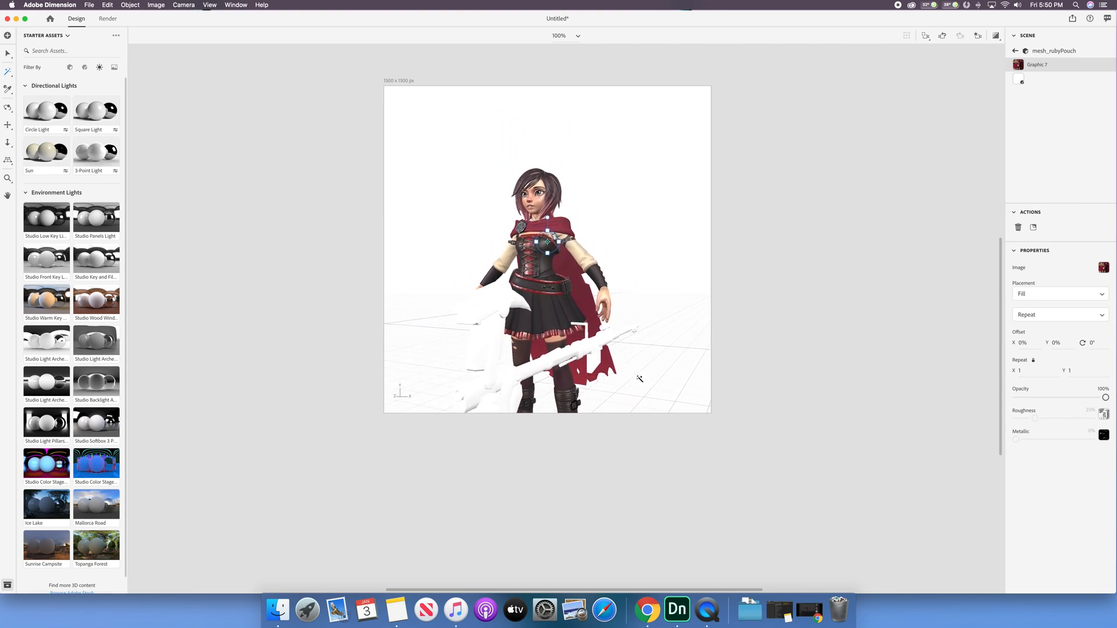
middle_drag(640, 379, 642, 312)
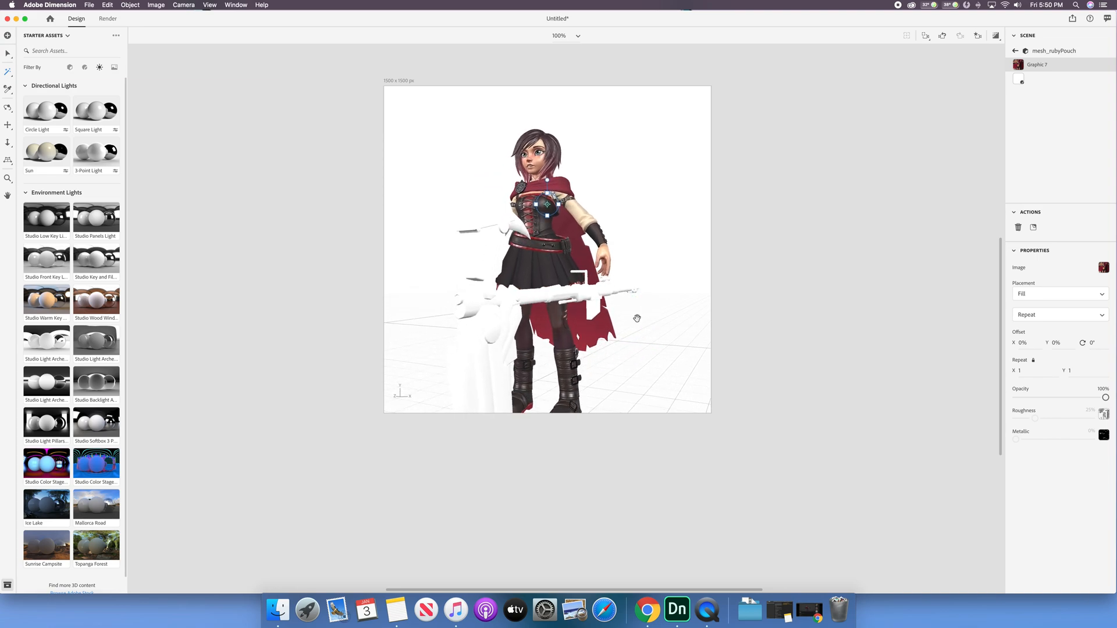
right_drag(602, 352, 596, 310)
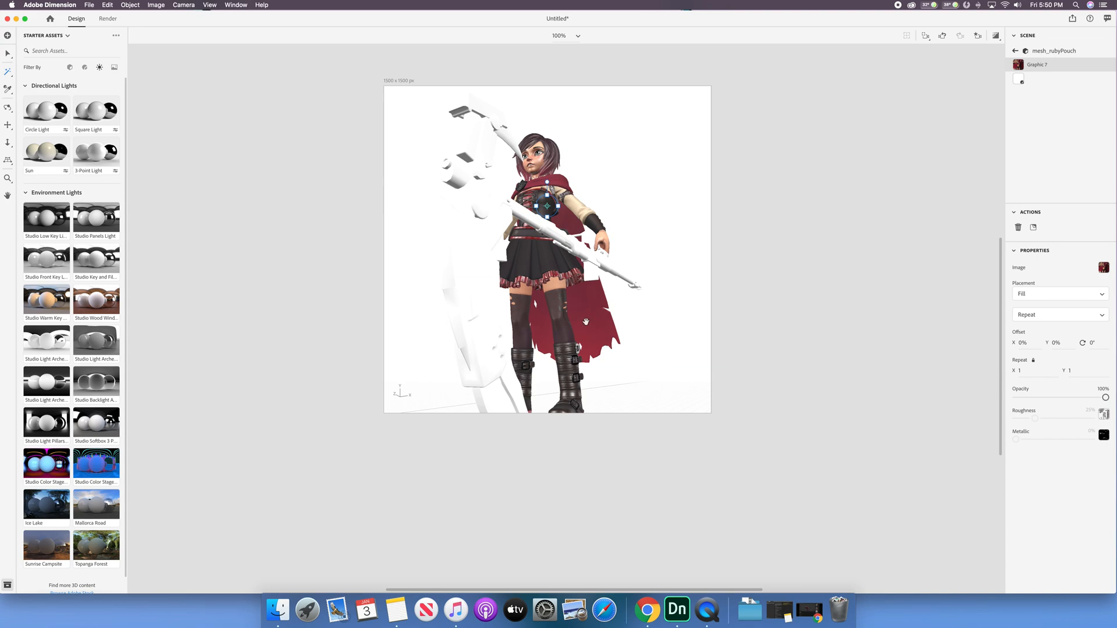
drag(588, 318, 572, 360)
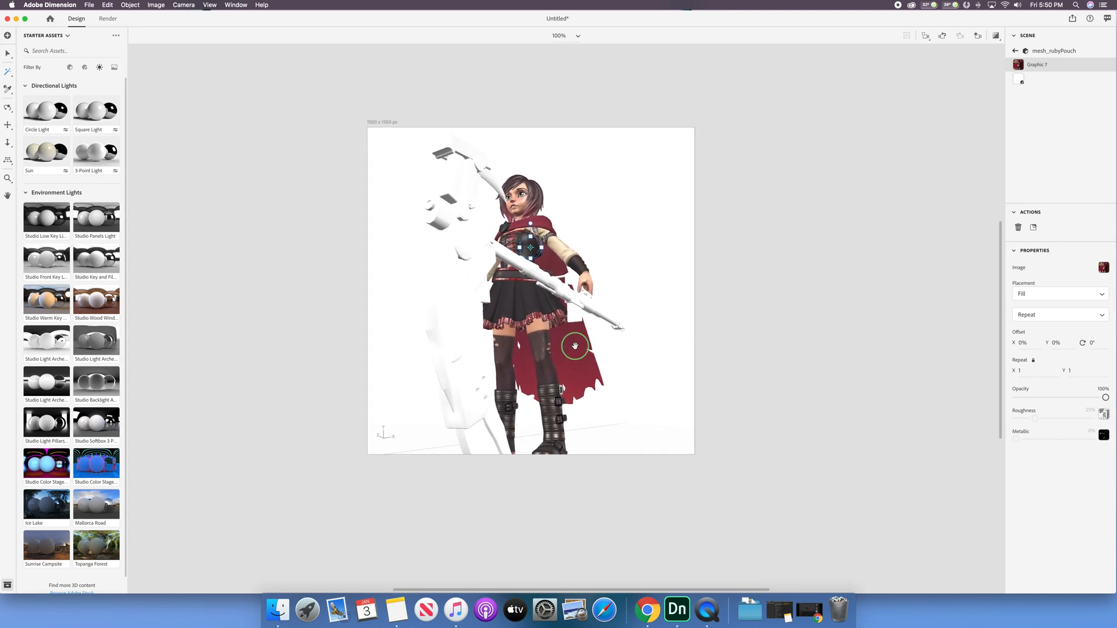
middle_drag(573, 346, 614, 345)
mouse_move(615, 345)
right_down()
mouse_move(536, 339)
mouse_move(653, 336)
mouse_move(662, 324)
mouse_move(658, 339)
mouse_move(613, 337)
right_up()
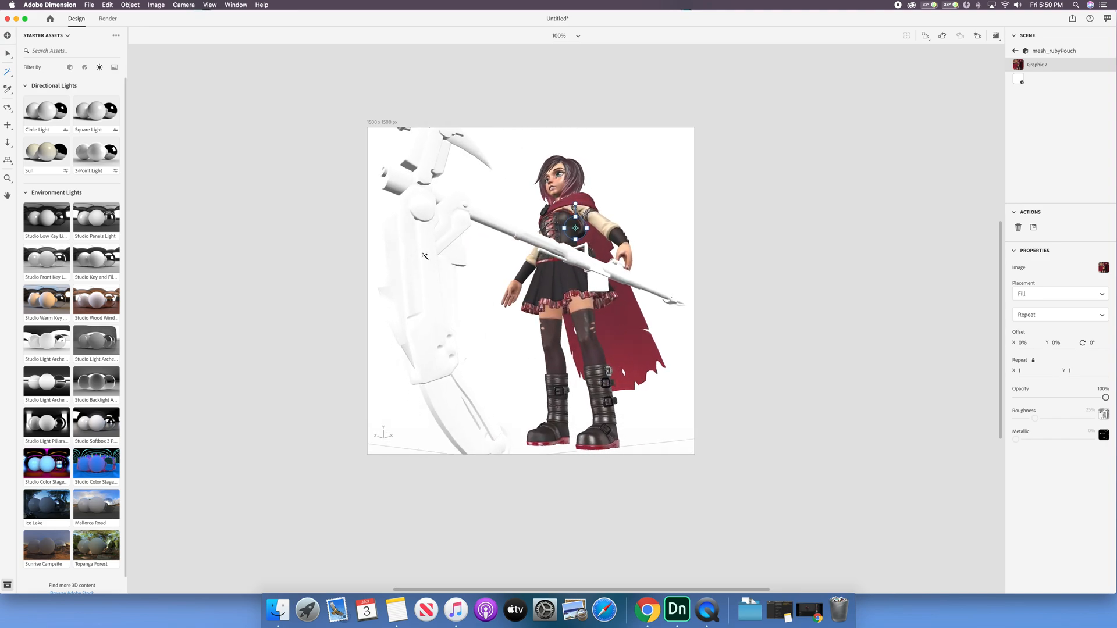
- Place crescentRose_diff.png as a graphic on mesh_crescentRose with Fill placement and check how it covers the scythe
click(648, 285)
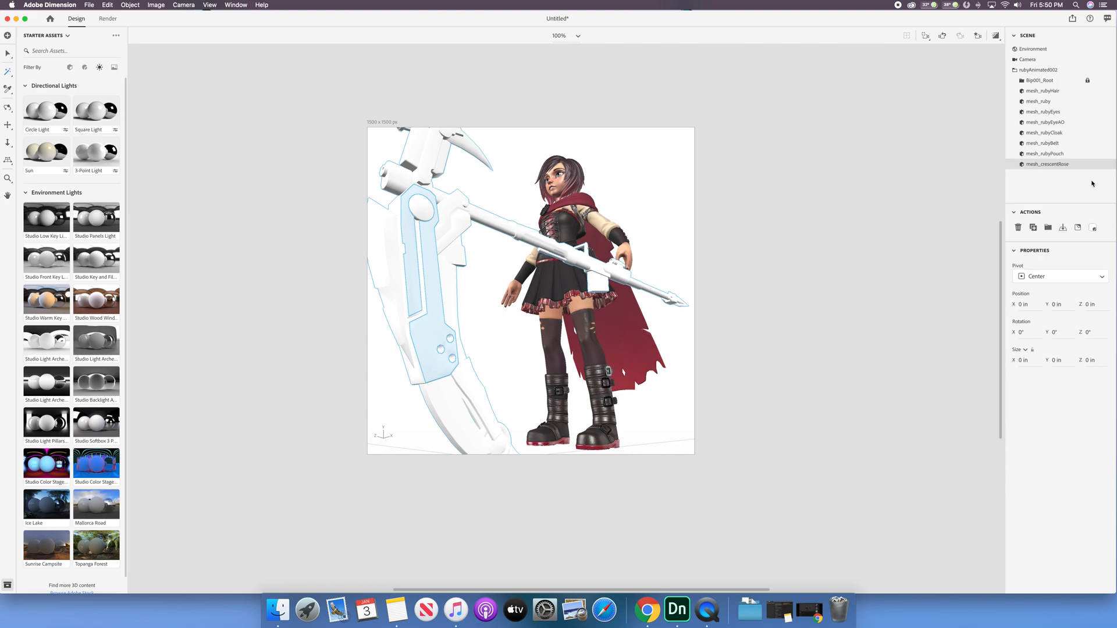
click(1107, 165)
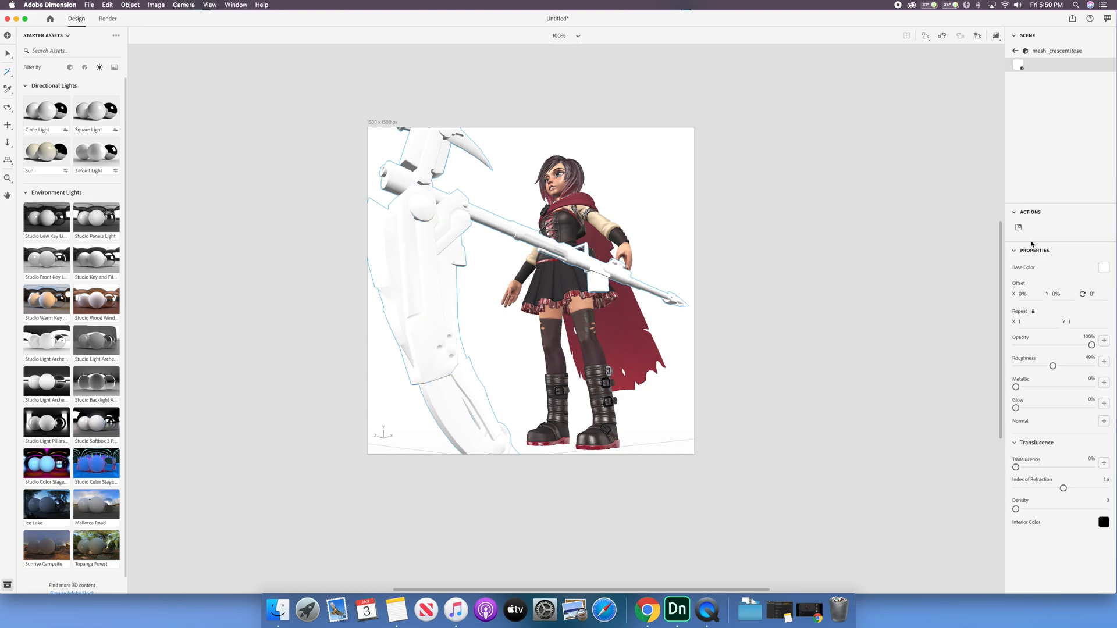
click(1019, 228)
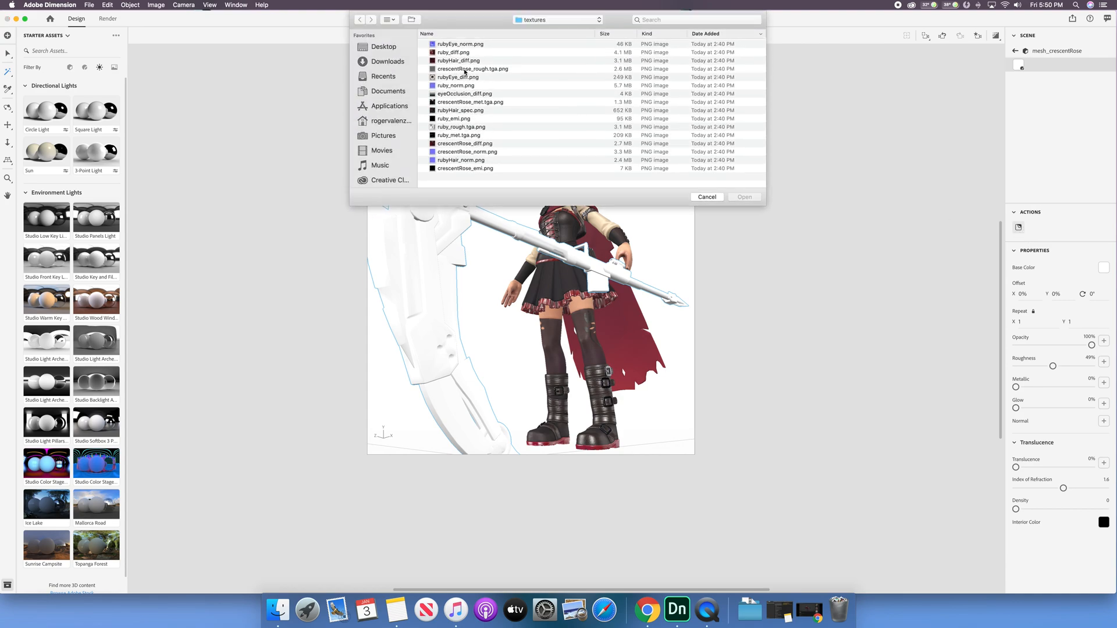
double_click(460, 144)
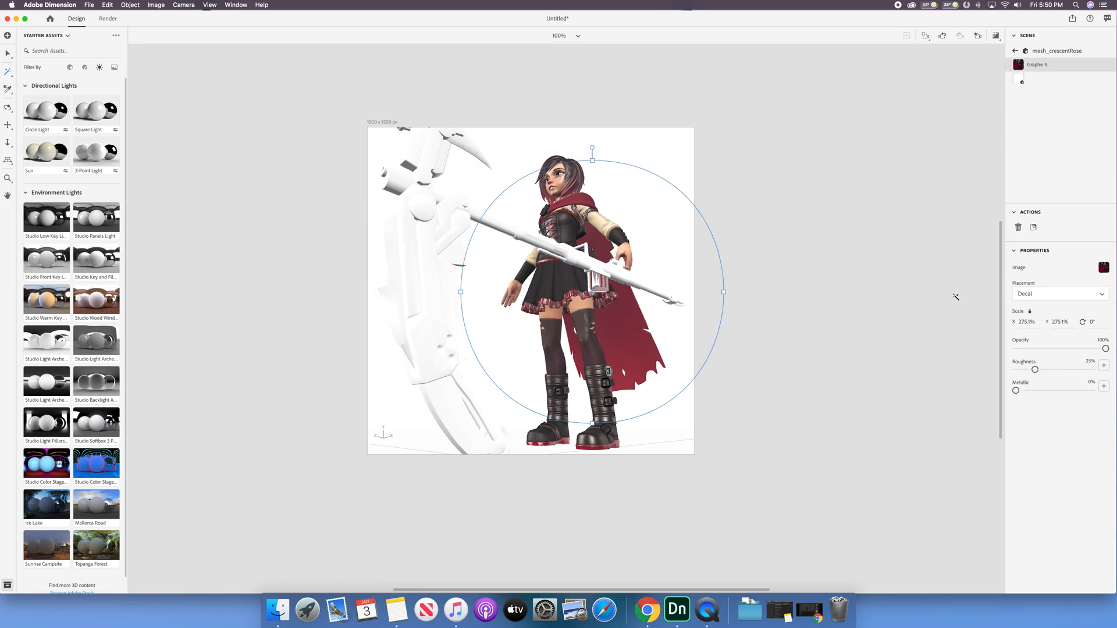
click(1053, 295)
click(1038, 320)
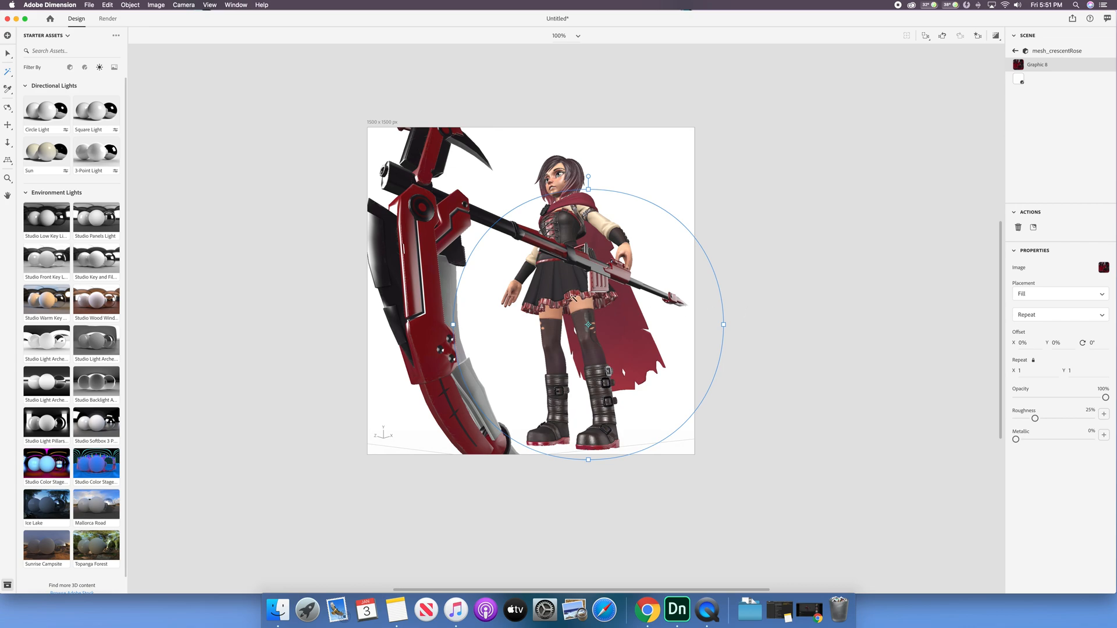
drag(493, 309, 598, 297)
scroll(500, 319, up, 2)
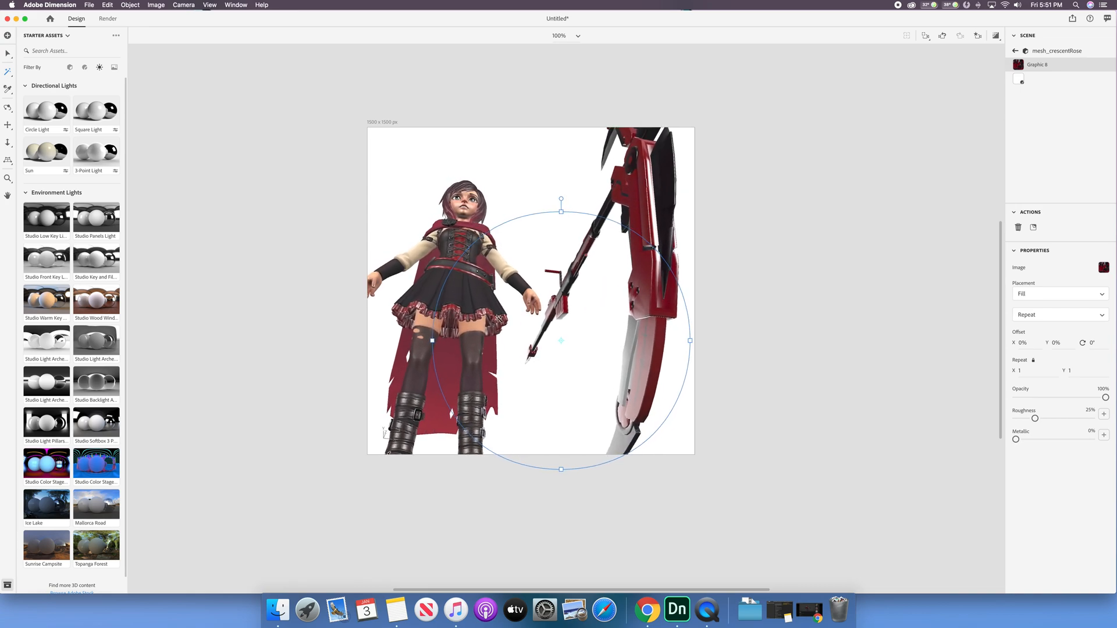
scroll(499, 319, down, 3)
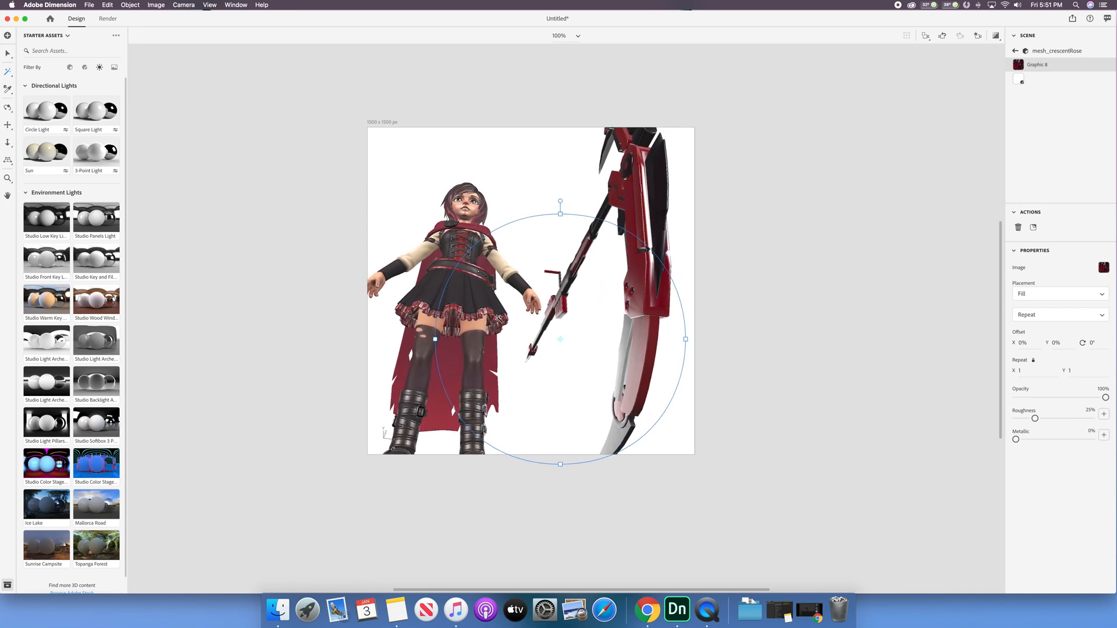
- Load crescentRose_rough.tga.png as the roughness map of the mesh_crescentRose graphic and check the scythe's surface
click(1012, 51)
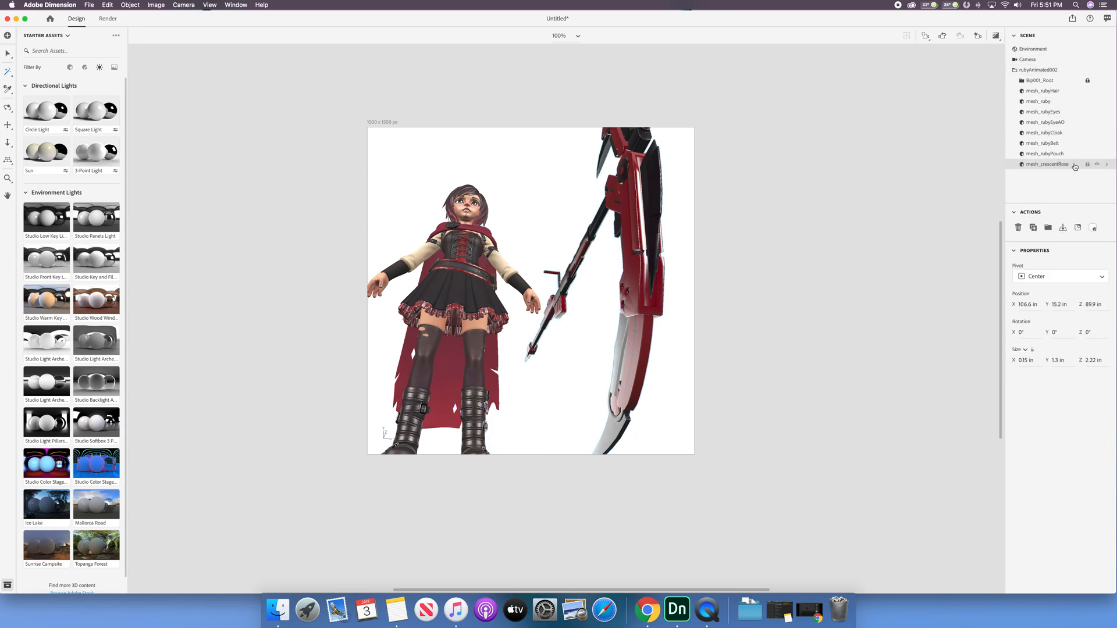
click(1108, 166)
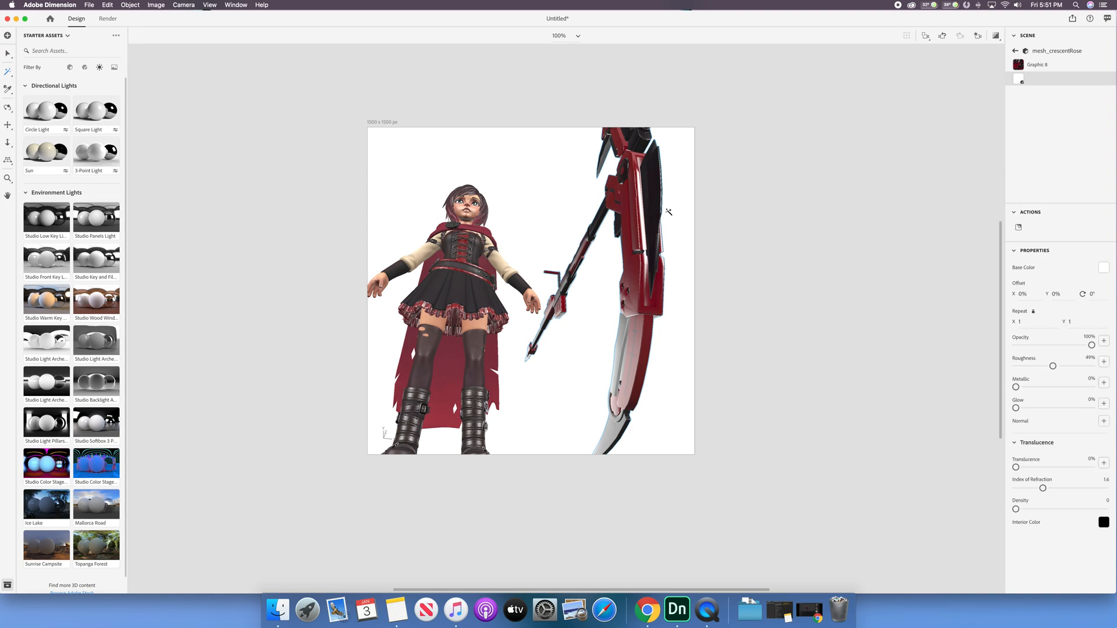
drag(668, 212, 477, 262)
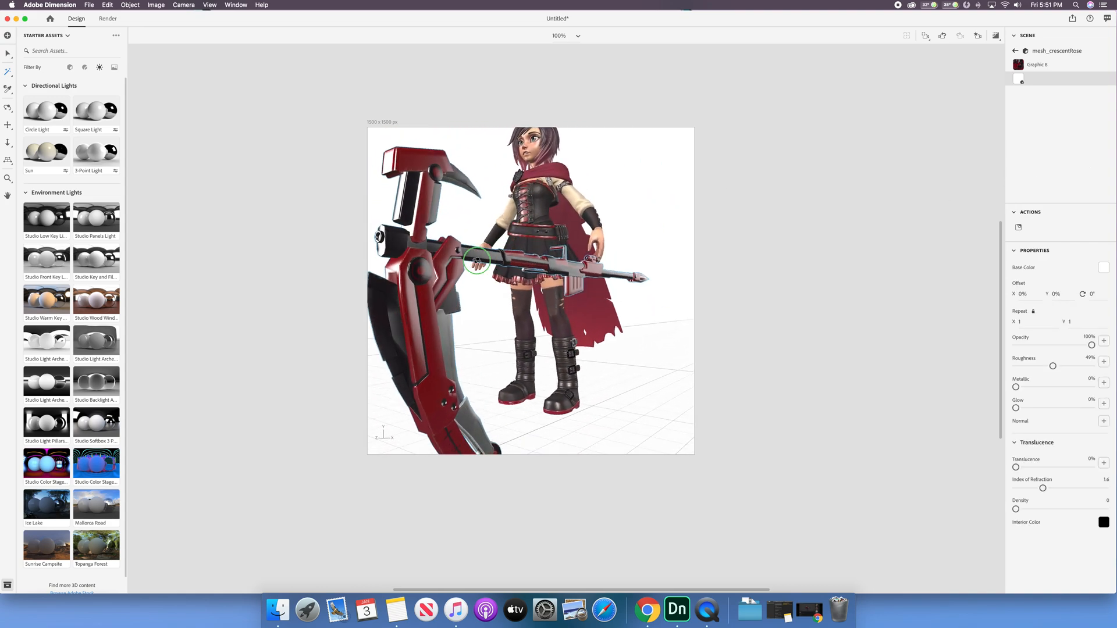
right_drag(477, 261, 466, 249)
middle_drag(476, 223, 614, 224)
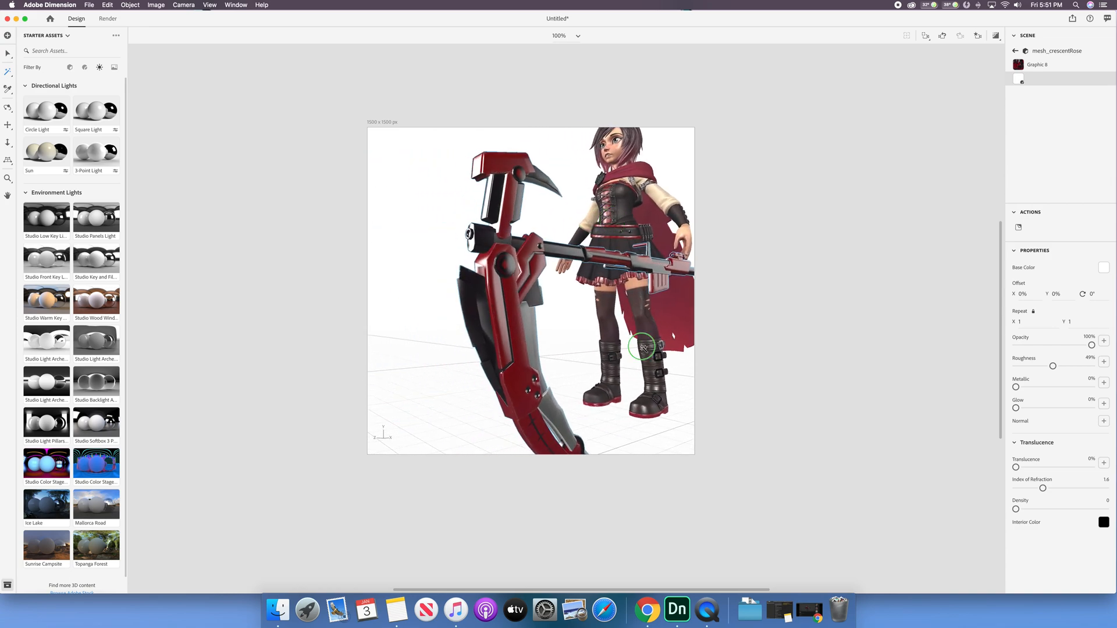
mouse_move(642, 348)
mouse_down()
mouse_move(591, 332)
mouse_move(576, 309)
mouse_move(582, 286)
mouse_move(623, 274)
mouse_move(642, 330)
mouse_move(594, 311)
mouse_move(605, 310)
mouse_up()
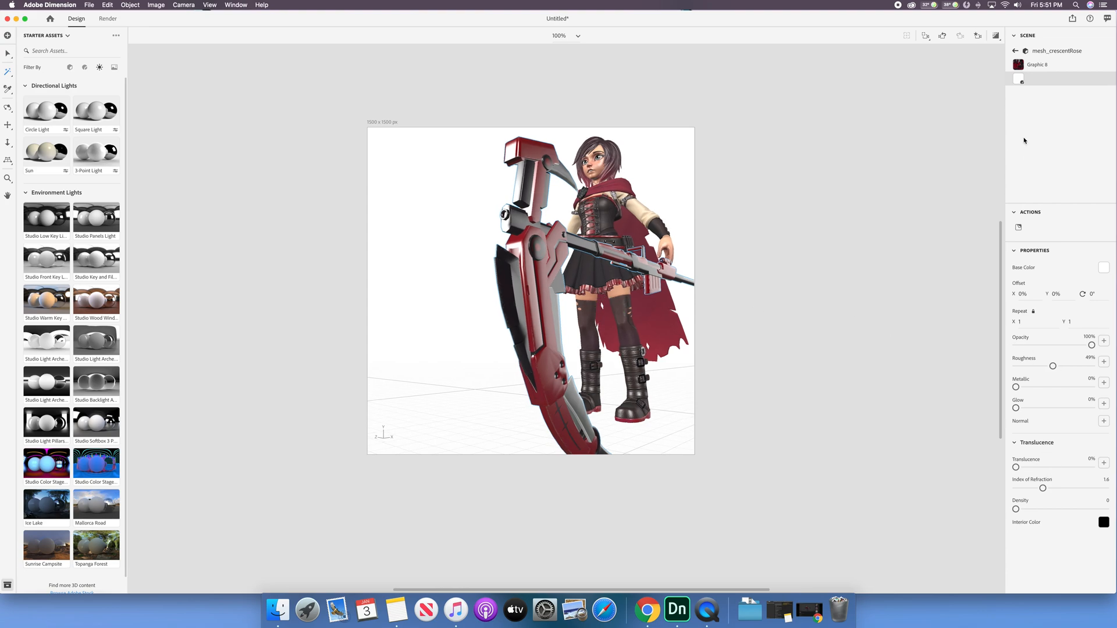
click(1038, 64)
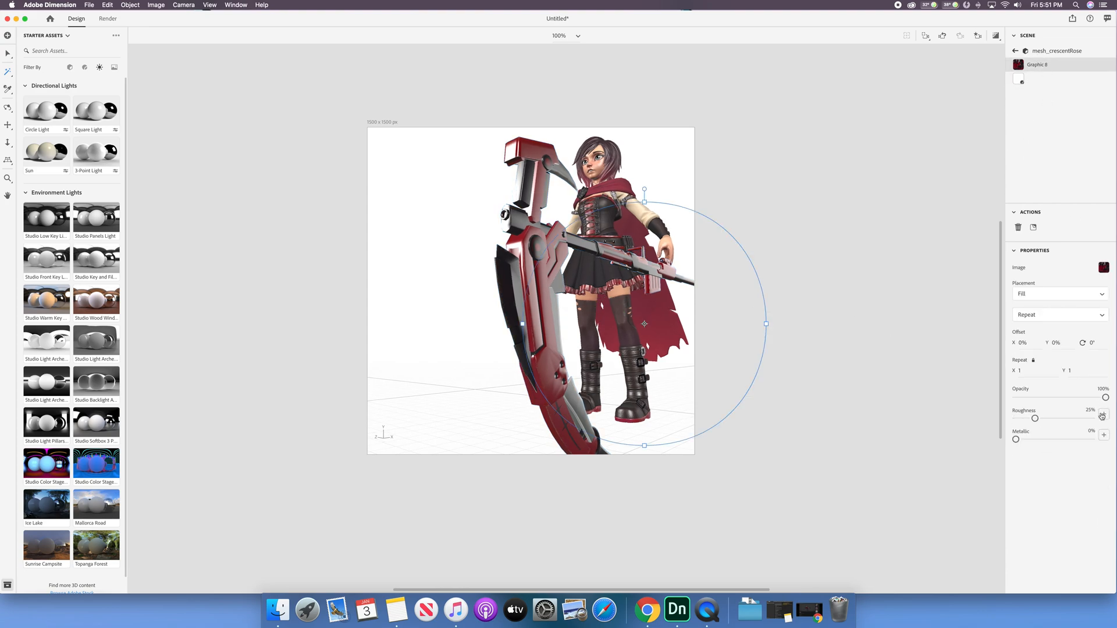
click(1104, 414)
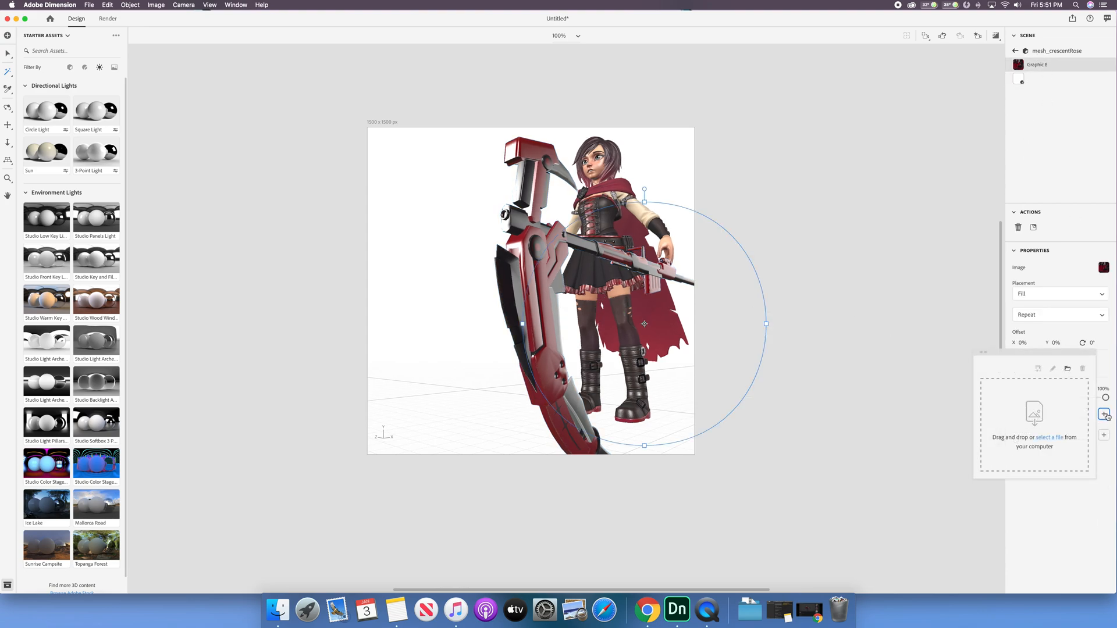
click(1054, 438)
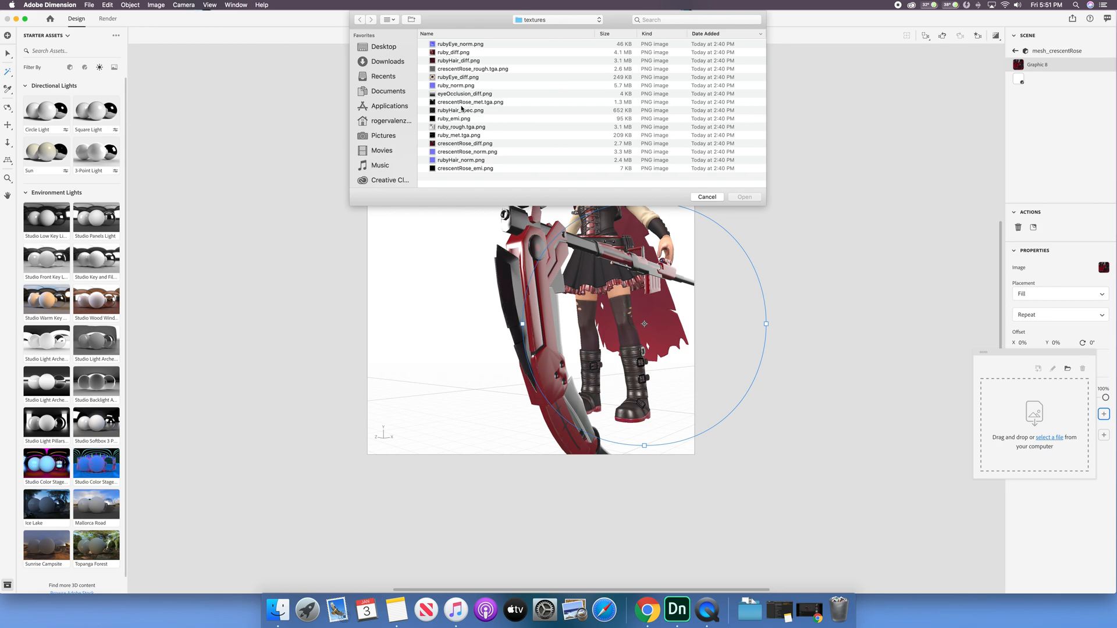
double_click(466, 68)
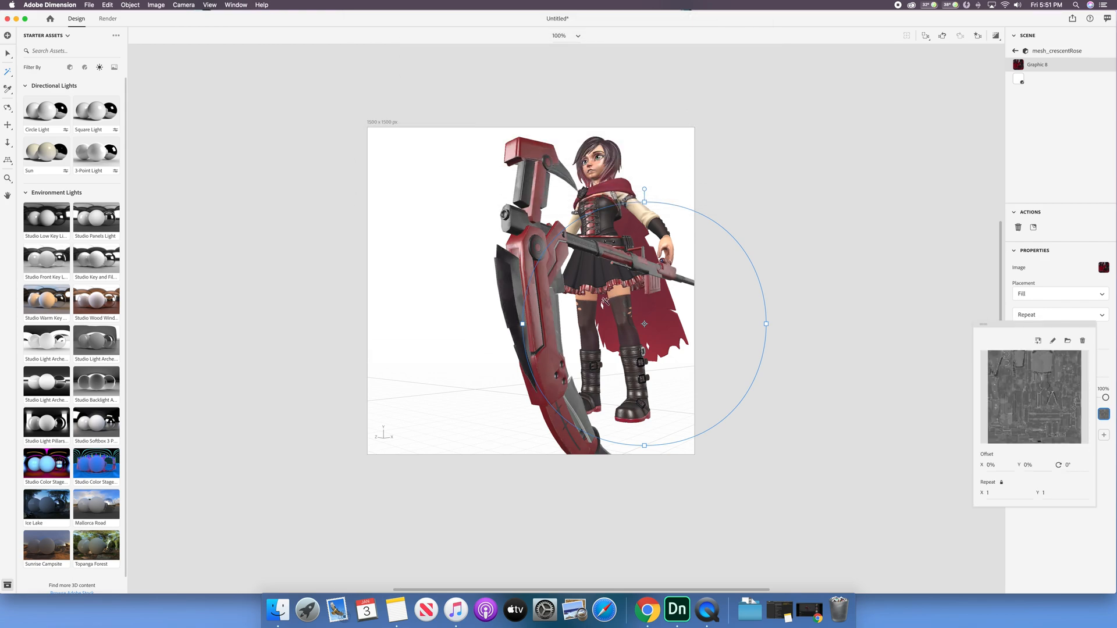
middle_drag(610, 301, 588, 289)
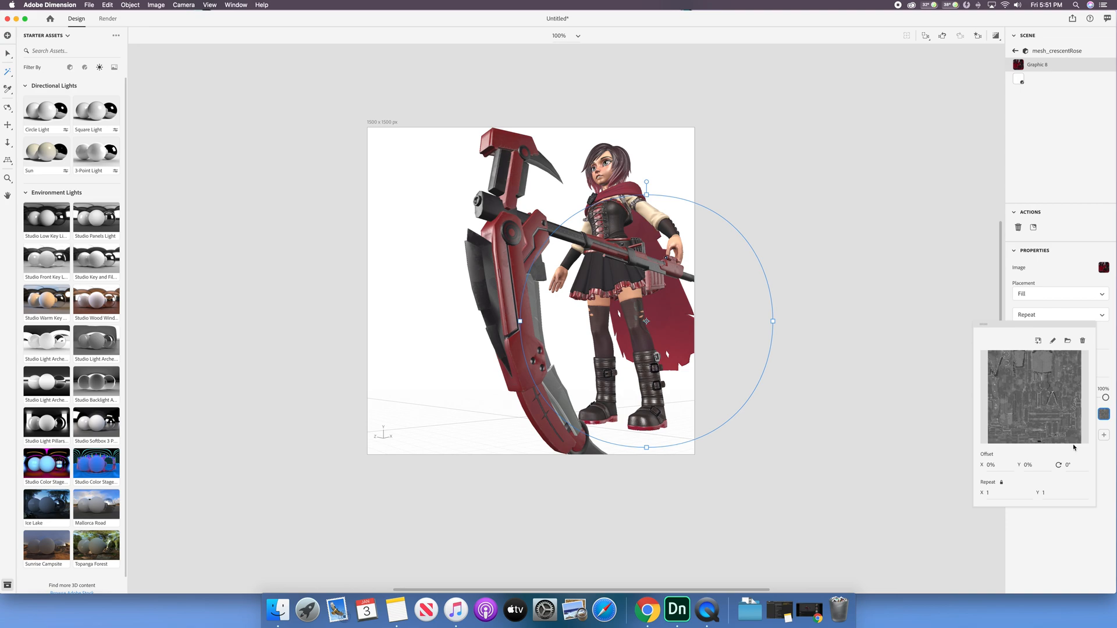
click(1104, 414)
- Load crescentRose_met.tga.png as the metallic map of the mesh_crescentRose graphic
click(1104, 437)
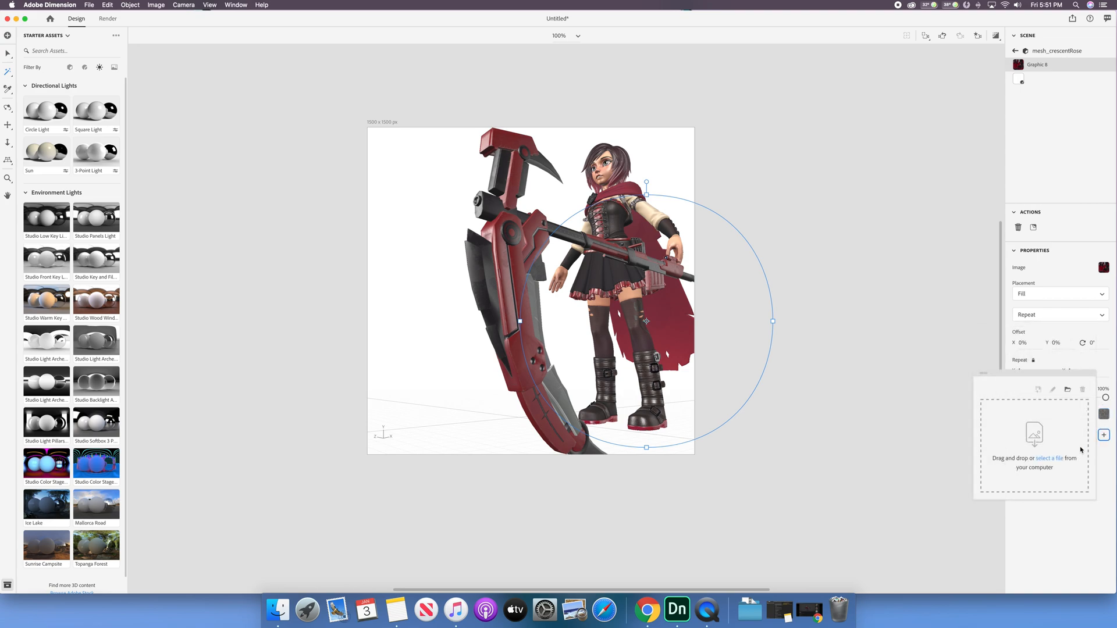
click(1049, 459)
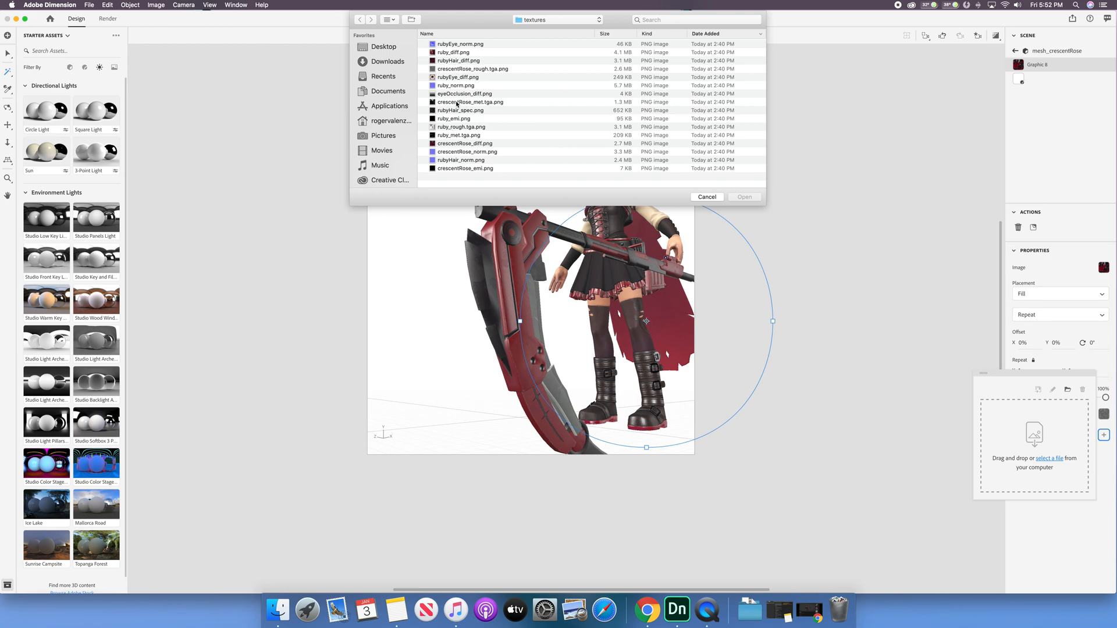
double_click(457, 103)
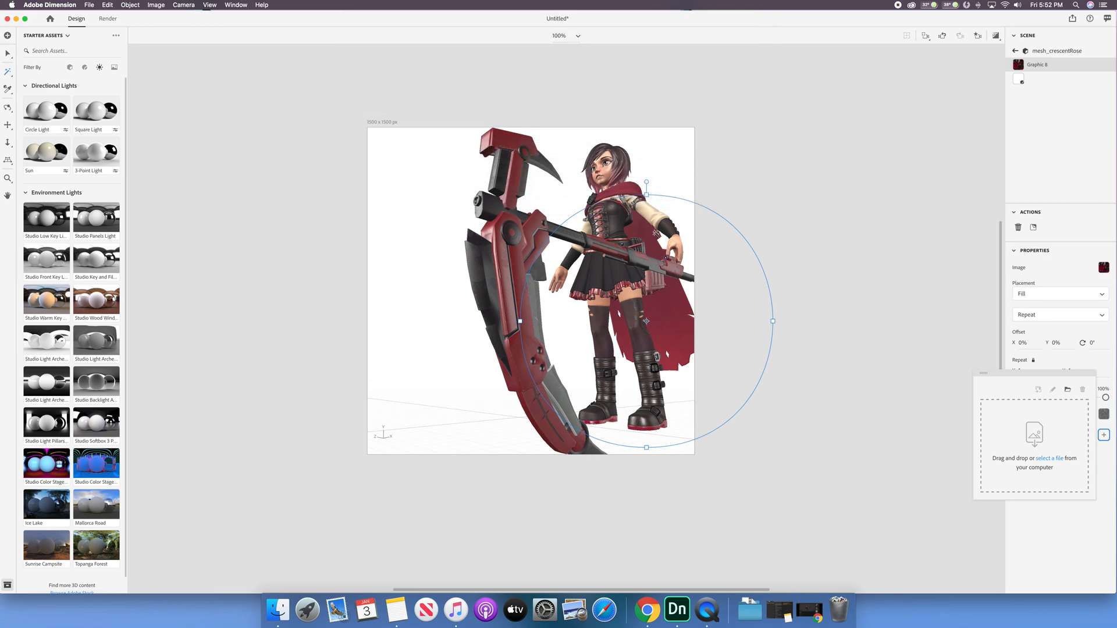
mouse_move(592, 279)
middle_down()
mouse_move(523, 257)
mouse_move(498, 224)
mouse_move(775, 302)
mouse_move(829, 275)
mouse_move(857, 287)
mouse_move(802, 341)
mouse_move(681, 311)
mouse_move(578, 264)
mouse_move(590, 275)
middle_up()
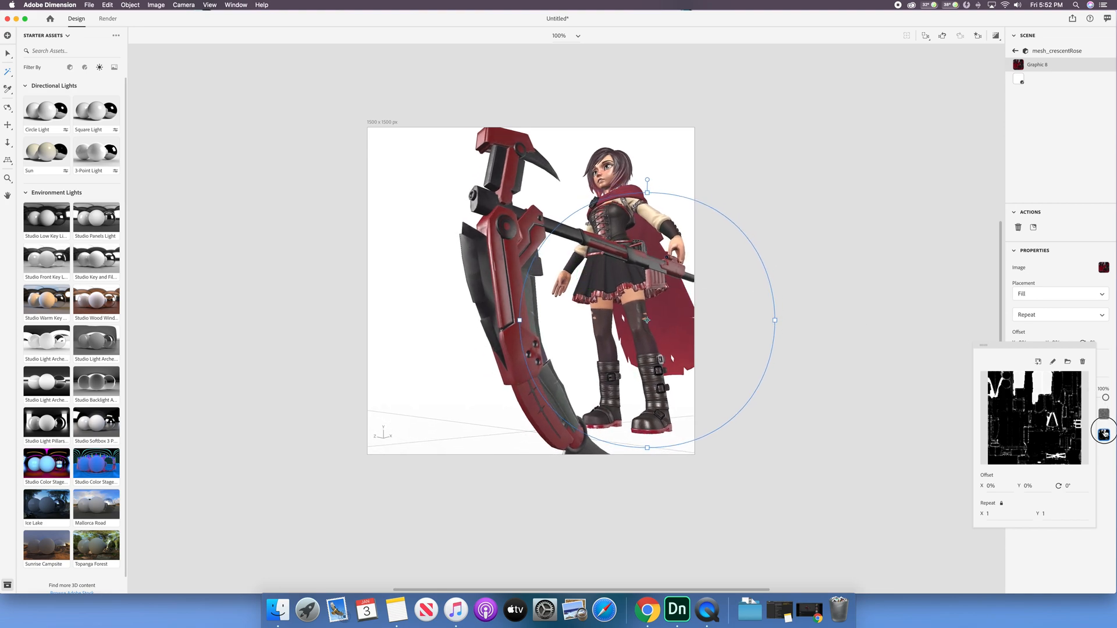
click(1103, 434)
- Load crescentRose_norm.png as the normal map of mesh_crescentRose's base material and check the scythe beside the character
click(1041, 79)
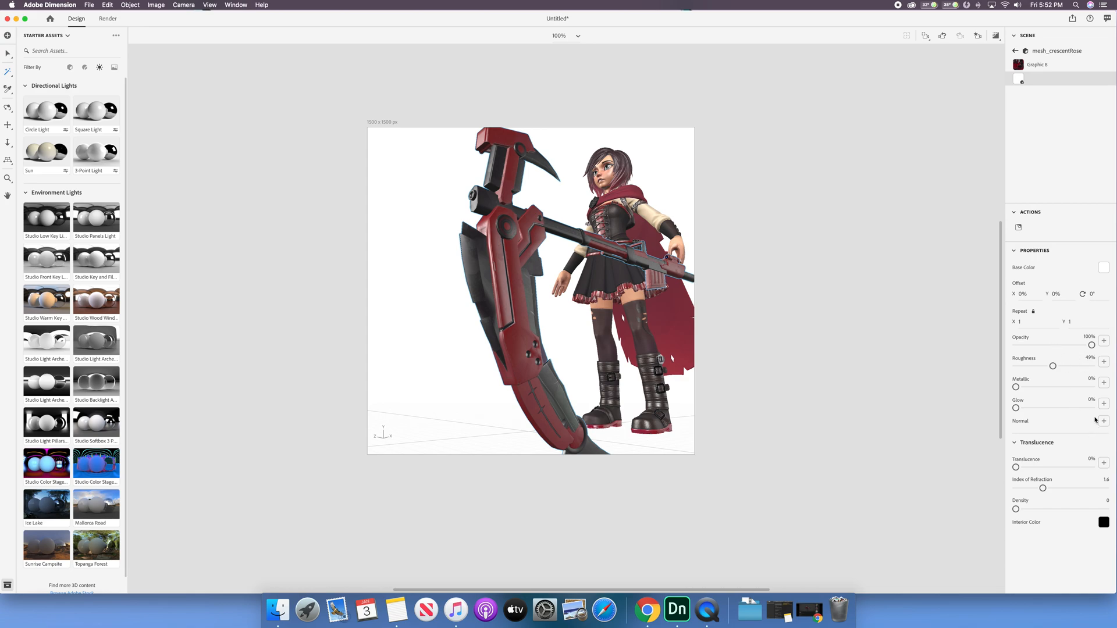
click(1103, 420)
click(1050, 445)
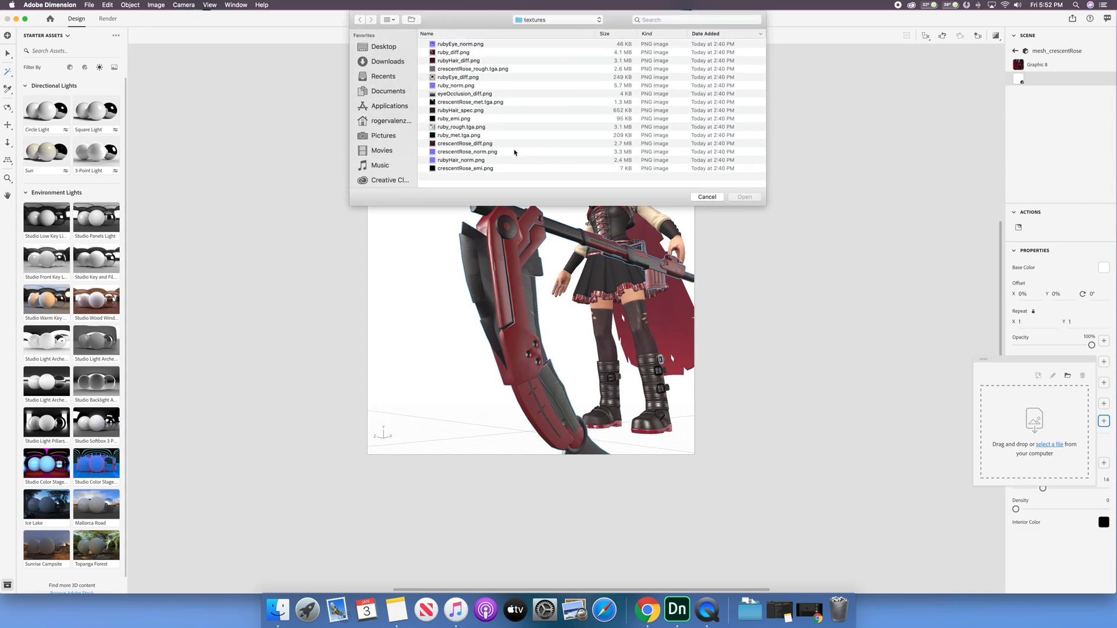
double_click(514, 153)
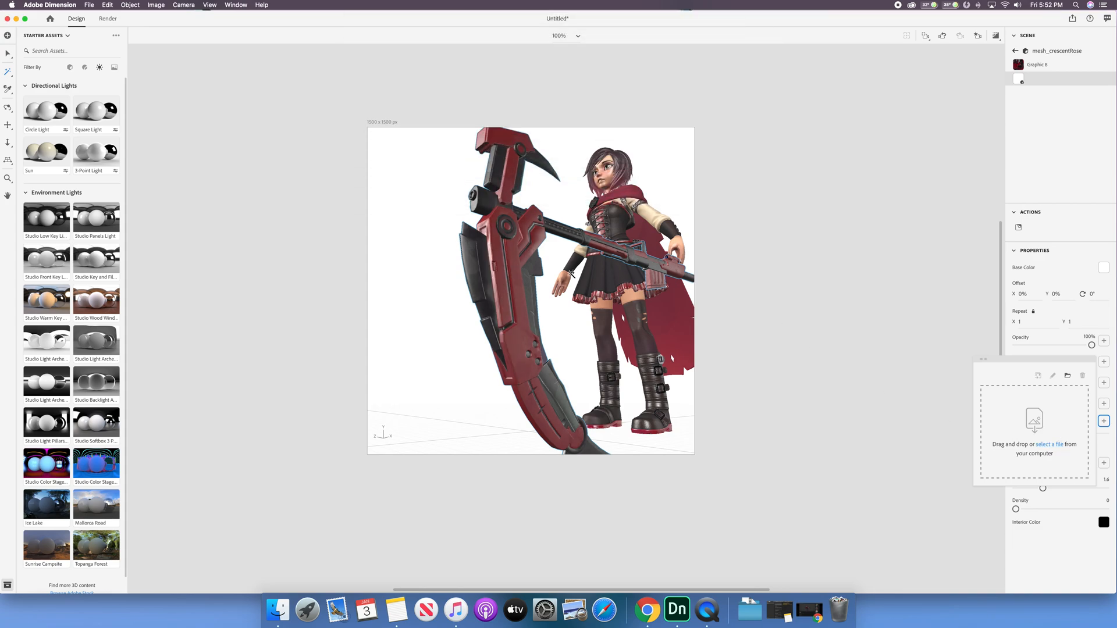
right_drag(556, 265, 609, 351)
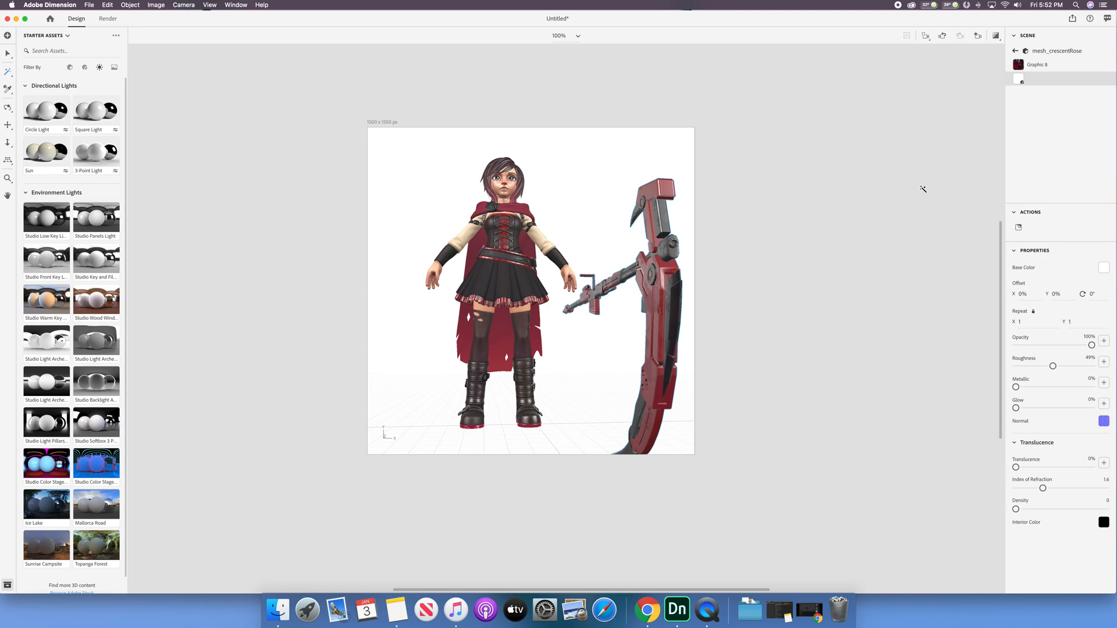
click(1047, 68)
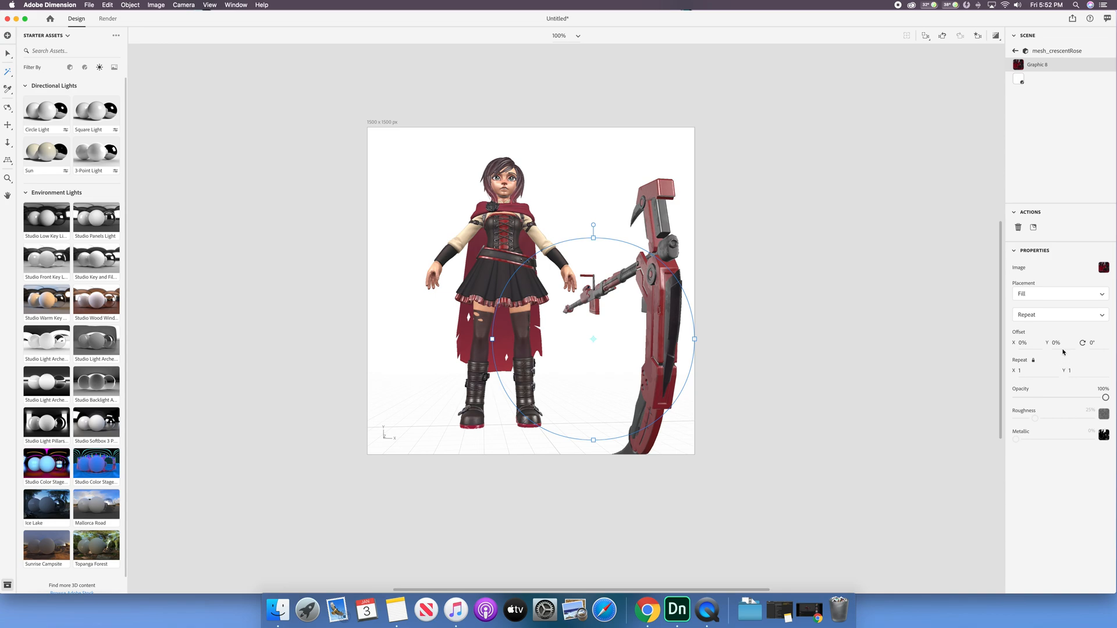
mouse_move(655, 307)
right_down()
mouse_move(683, 303)
mouse_move(645, 303)
right_up()
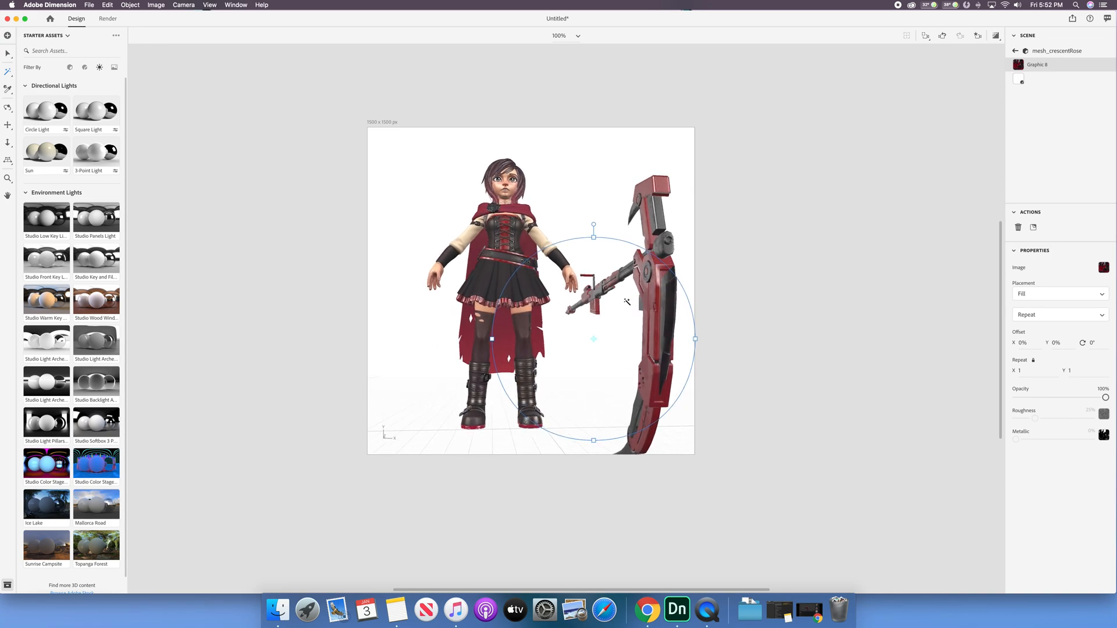
- Move the whole rubyAnimated002 group down to the ground plane and bring it back into view
key(v)
click(547, 216)
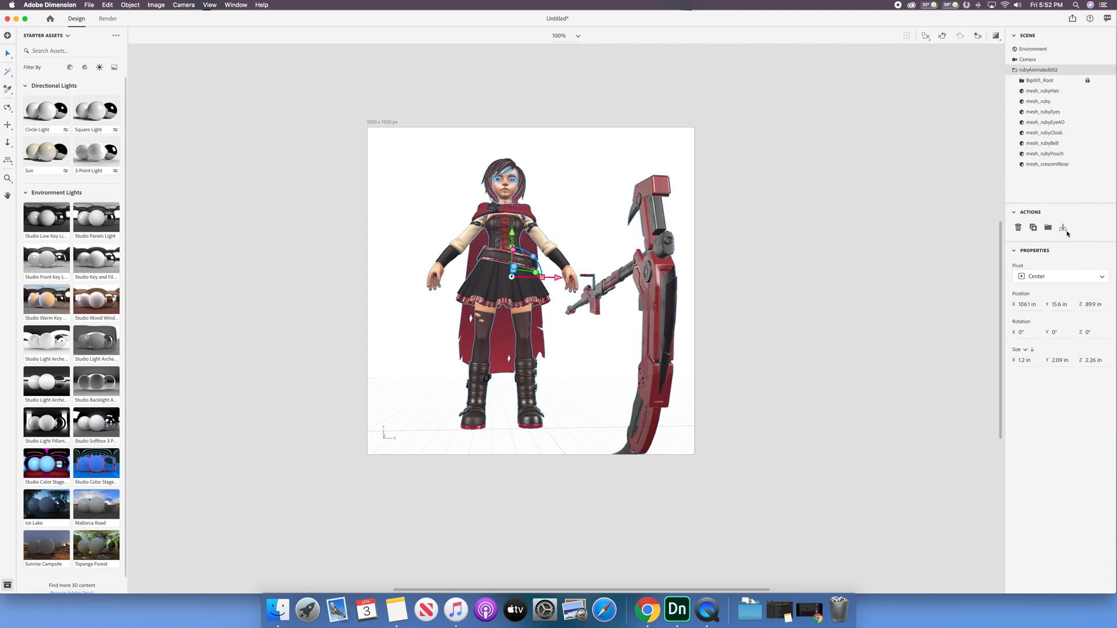
click(1065, 230)
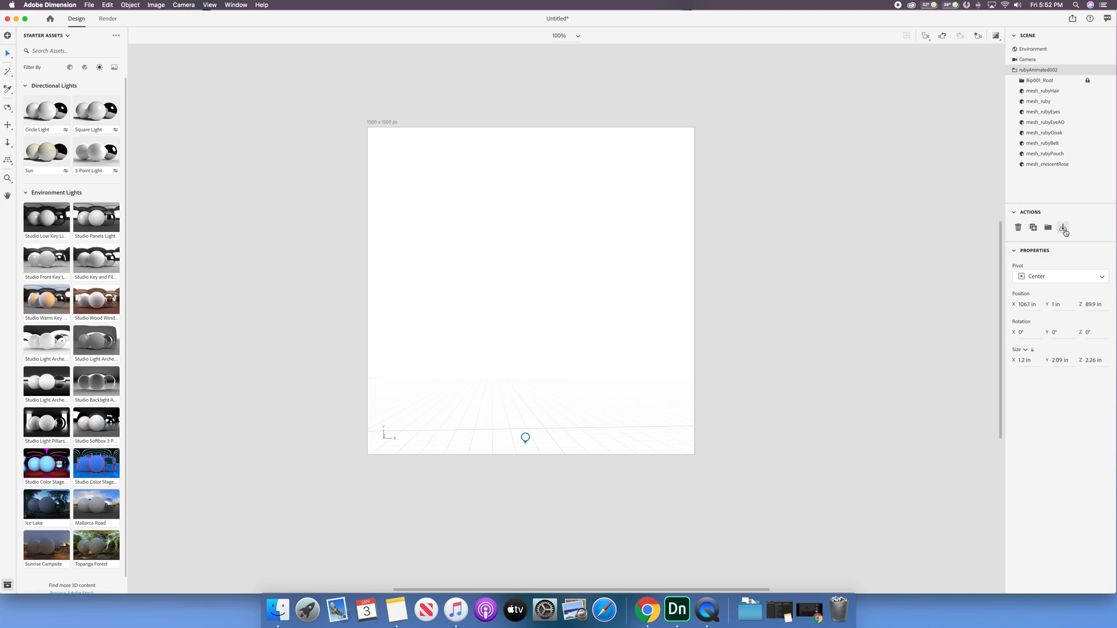
click(525, 438)
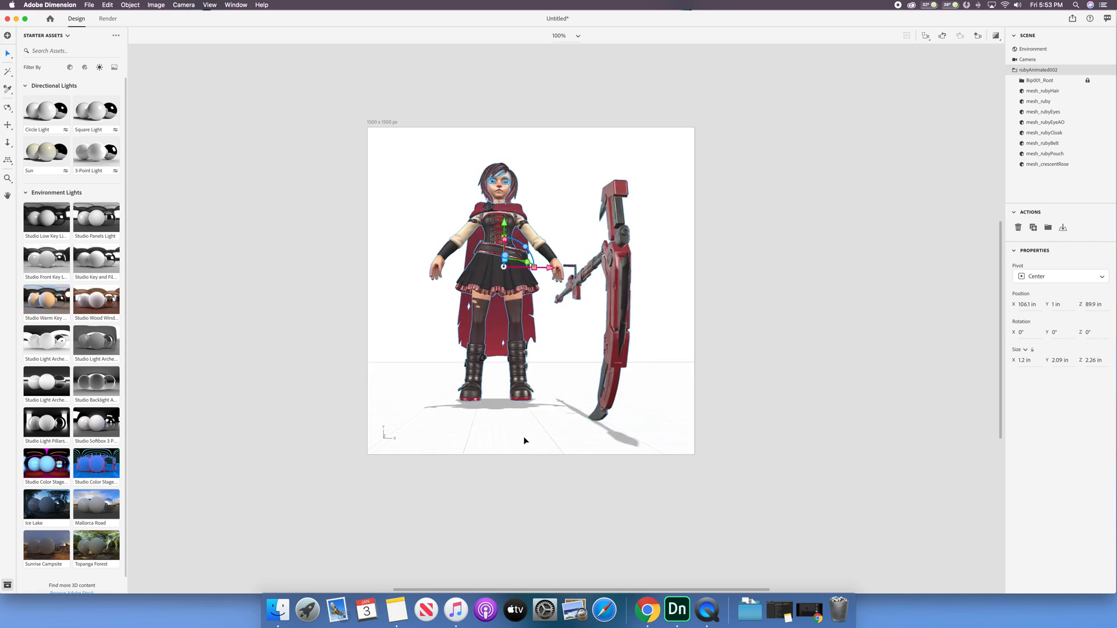
click(425, 431)
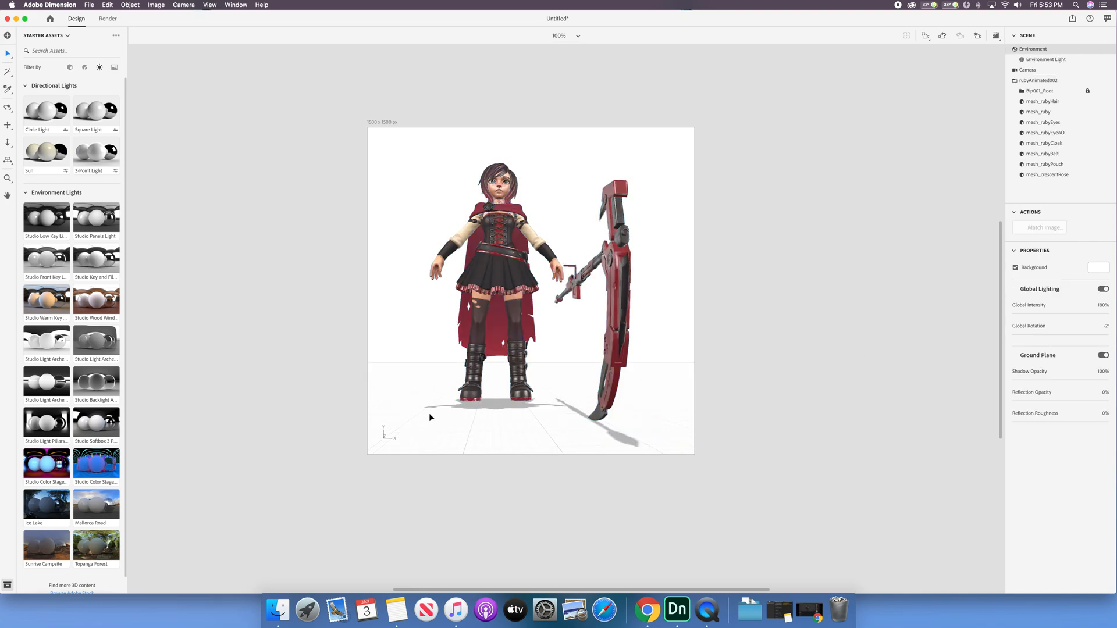
right_drag(425, 402, 480, 433)
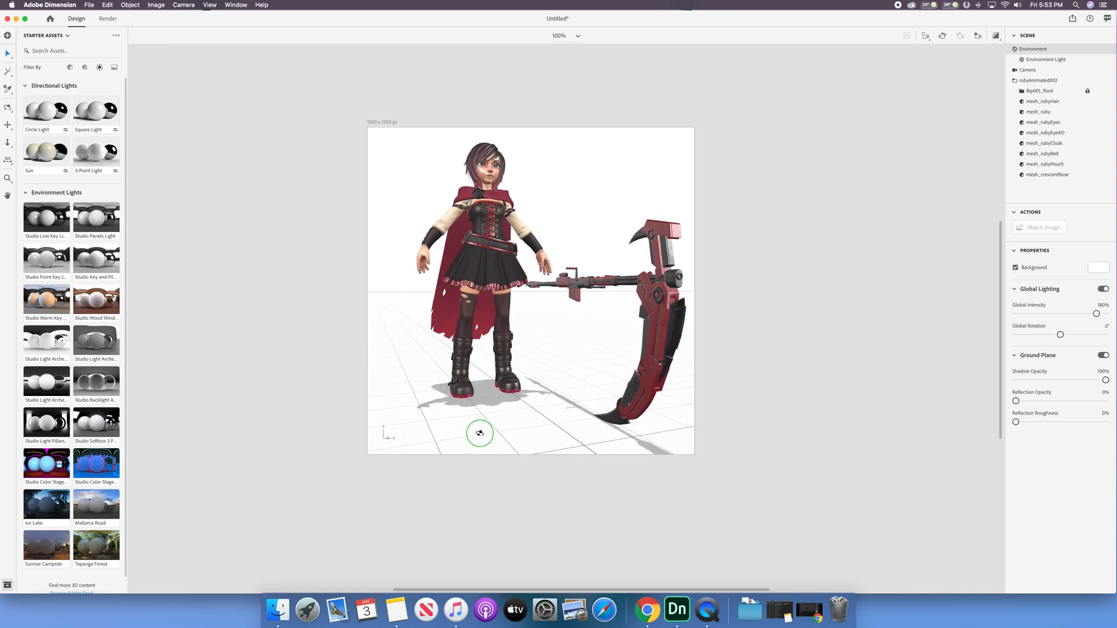
- Shift mesh_crescentRose closer to the character's hand and raise it off the ground, to about X 106.5 in and Y 0.8 in
click(666, 342)
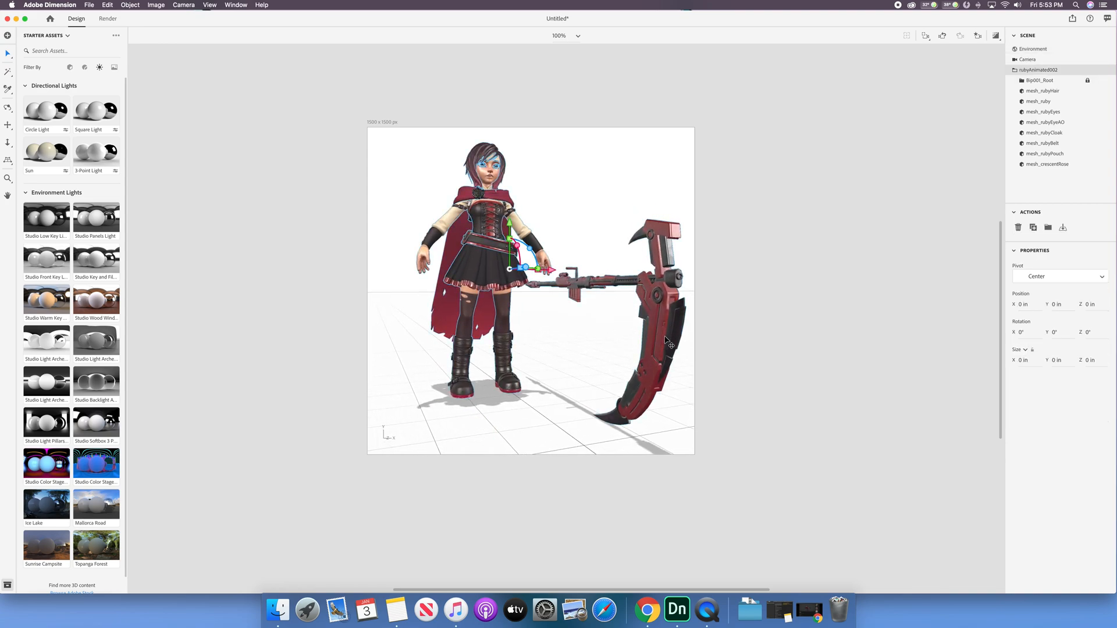
click(1062, 165)
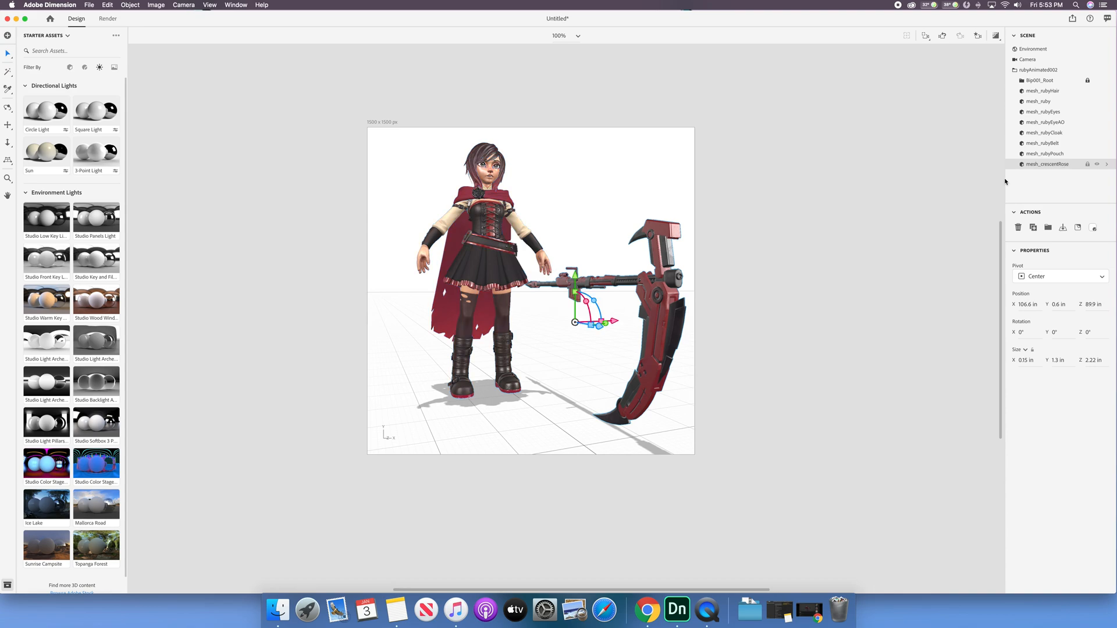
drag(614, 322, 596, 321)
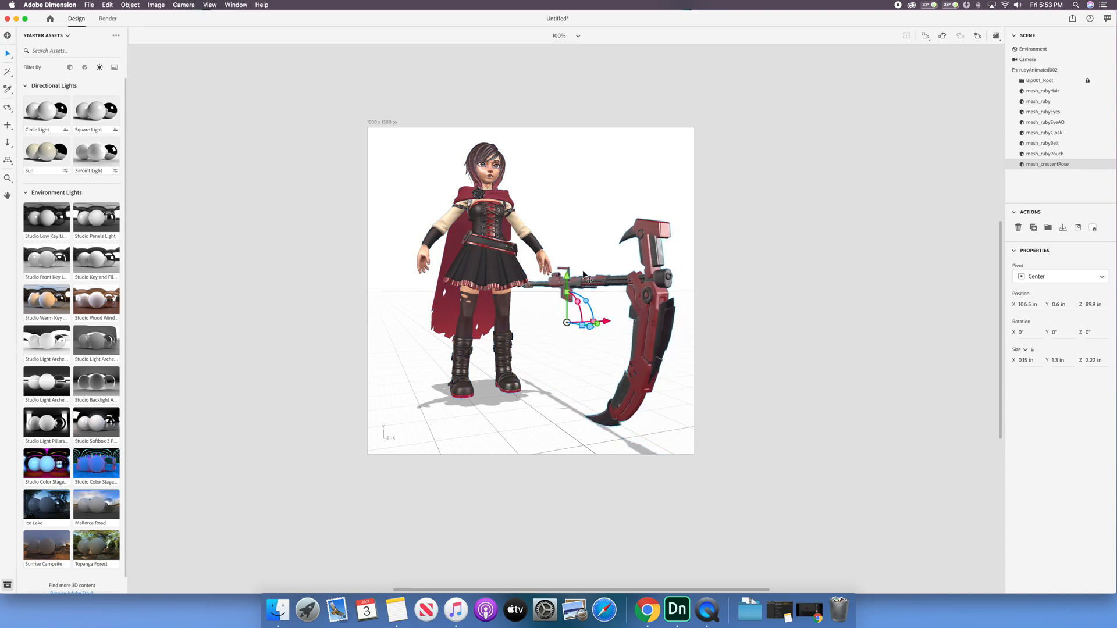
drag(569, 280, 569, 256)
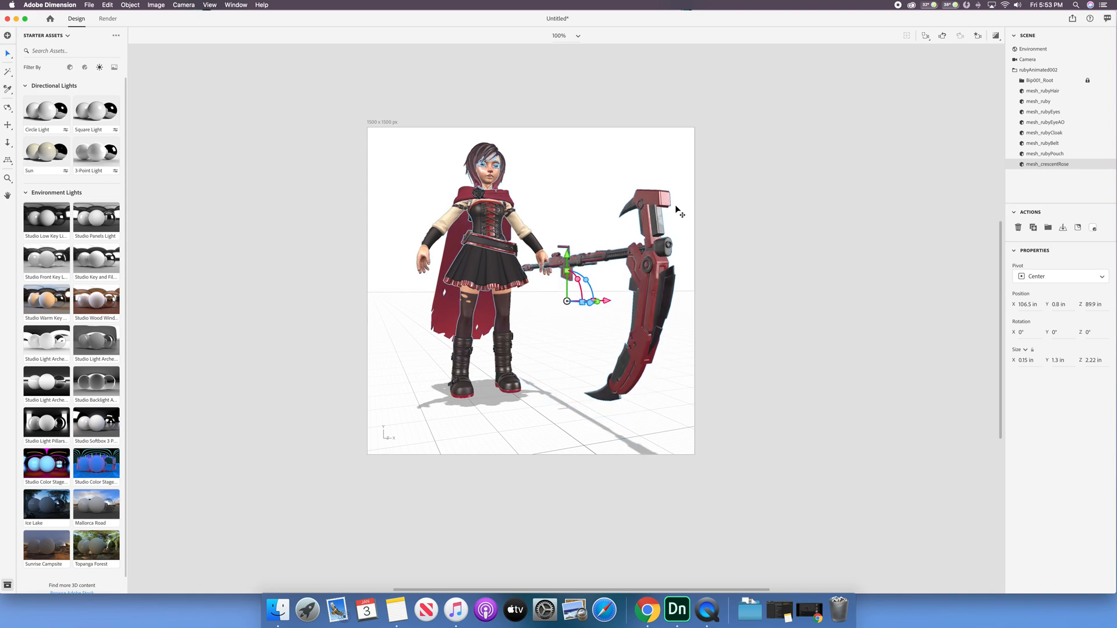
- Apply the Diagonal Gradient image as the environment background and check the scene against it
click(674, 157)
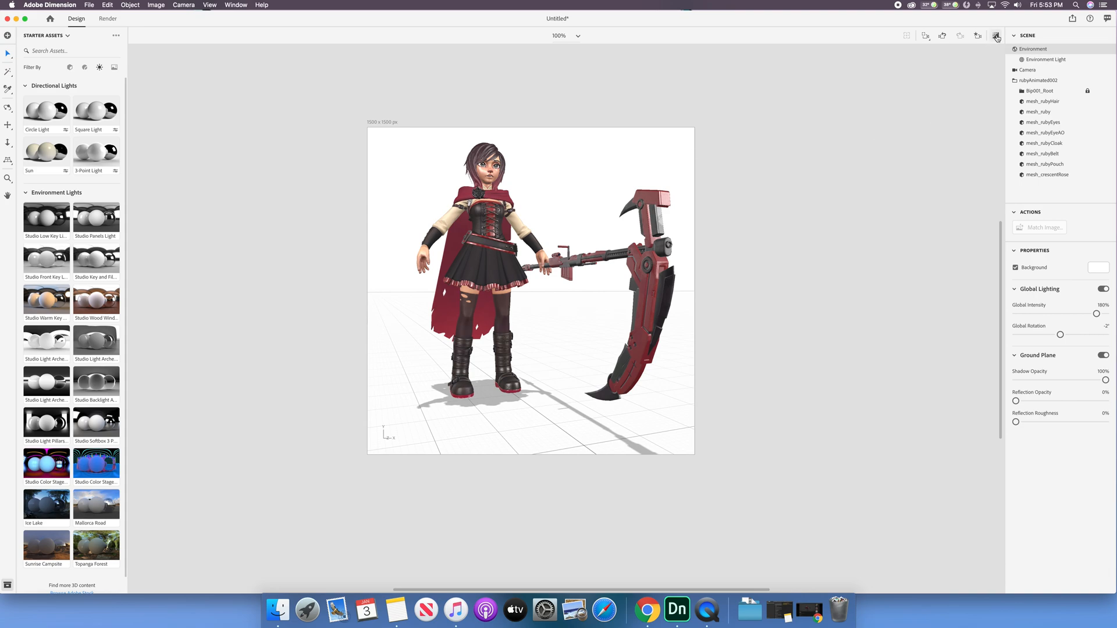
click(112, 69)
click(38, 231)
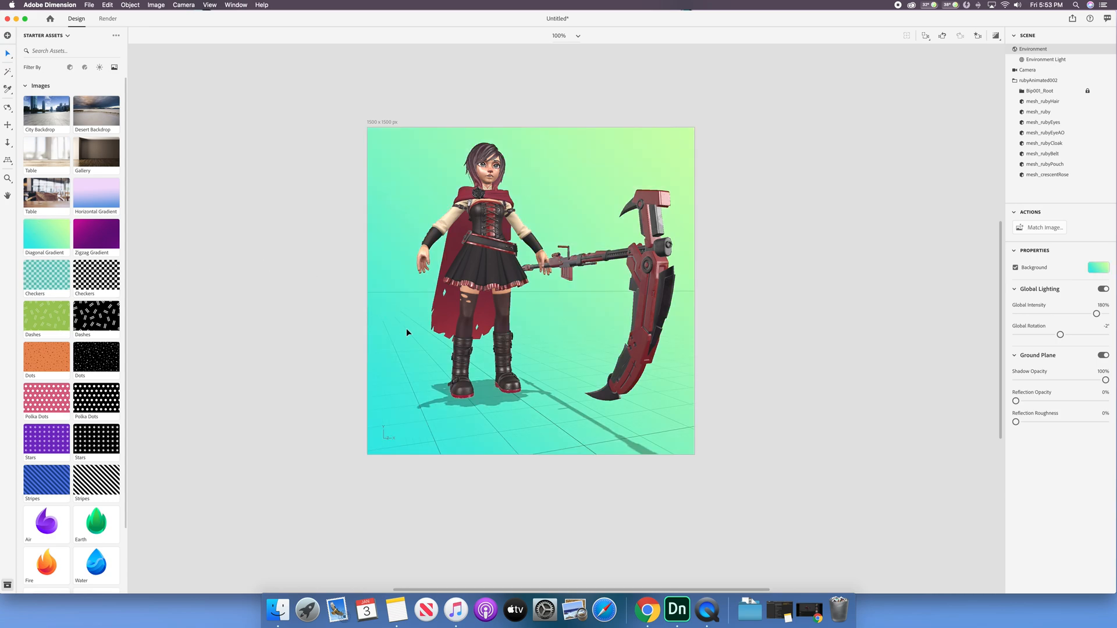
right_drag(406, 328, 408, 313)
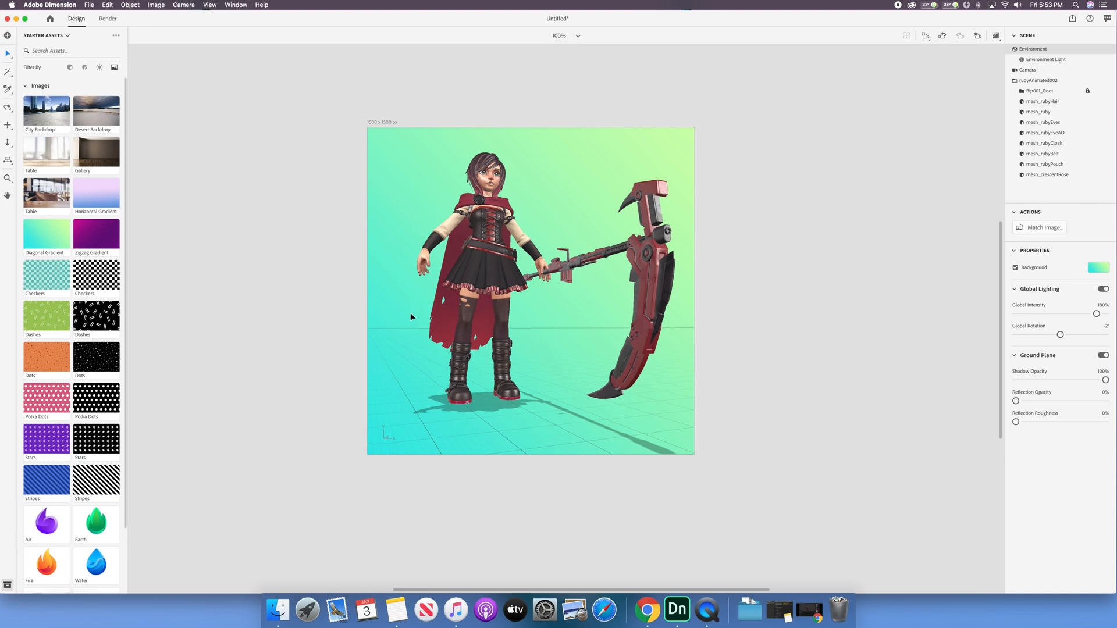